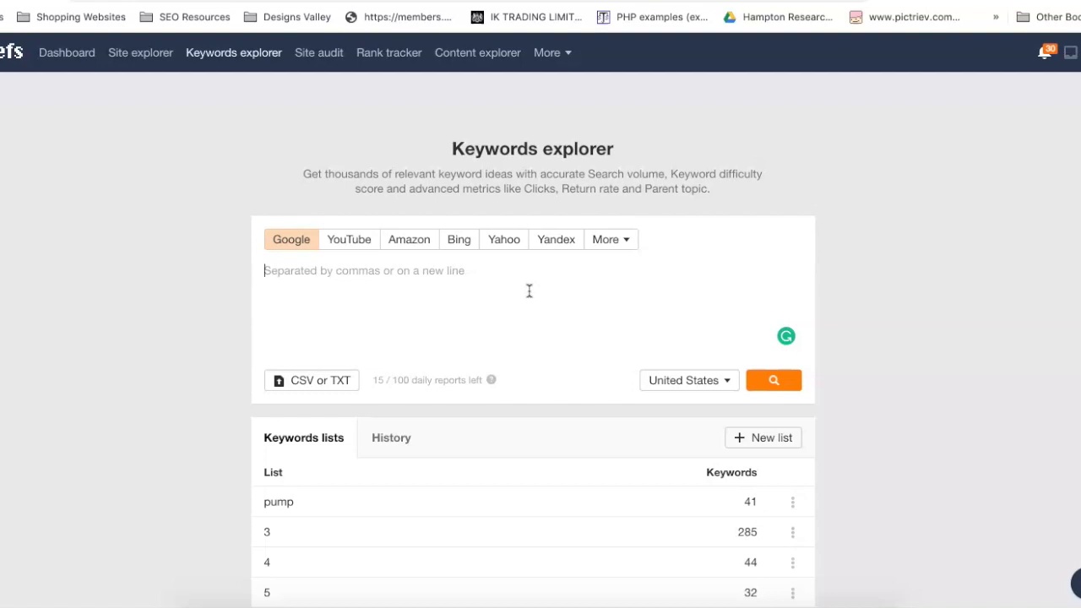
Step: Search Google for "semrush" and open the SEMrush marketing platform's site
{"action": "left_click", "coordinate": [603, 17]}
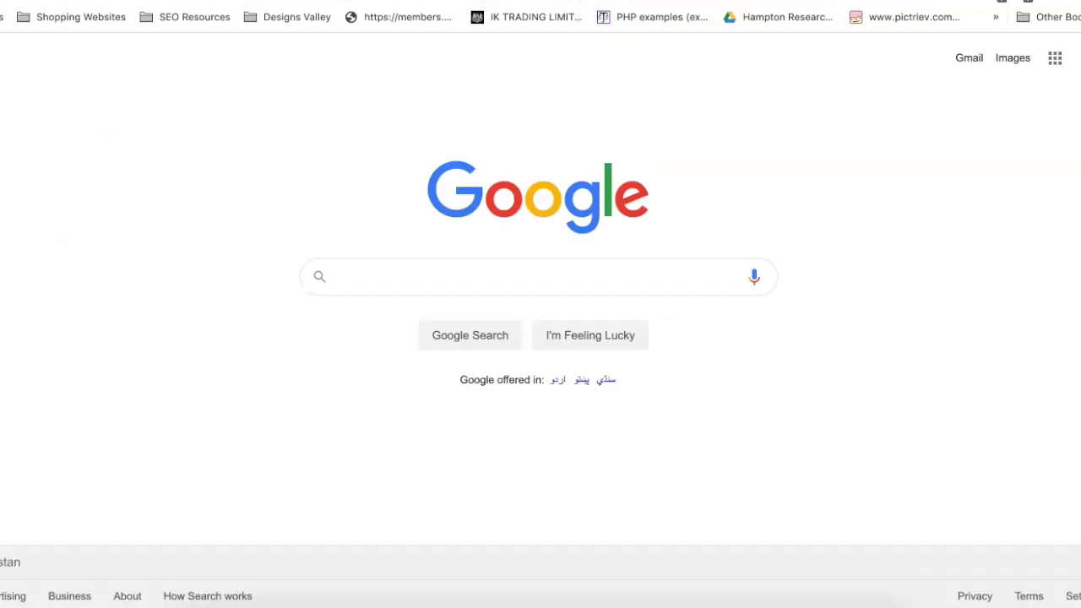
{"action": "type", "text": "semrush"}
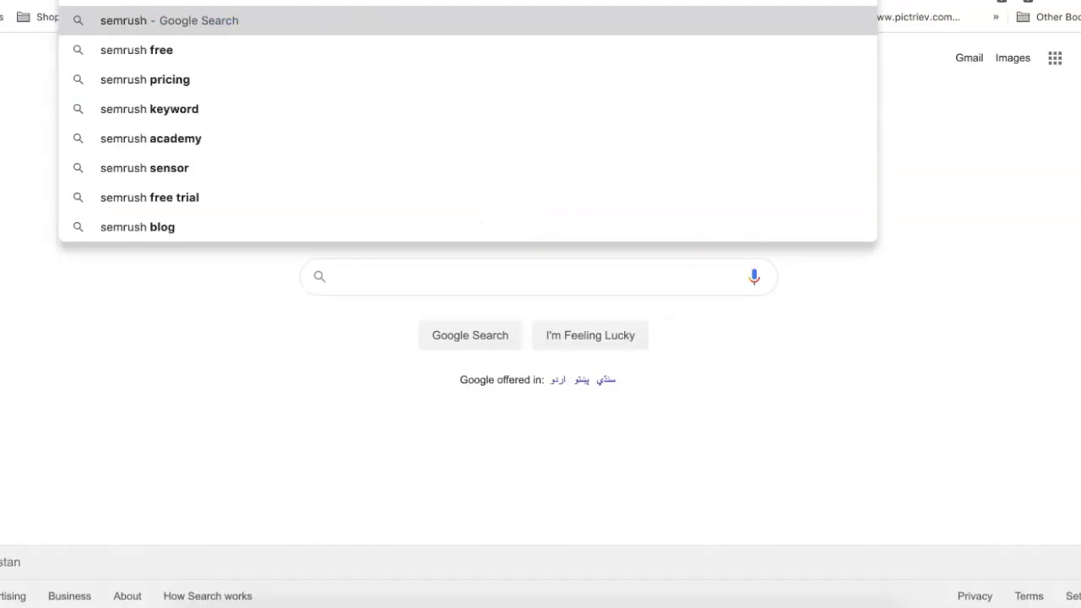
{"action": "key", "text": "Return"}
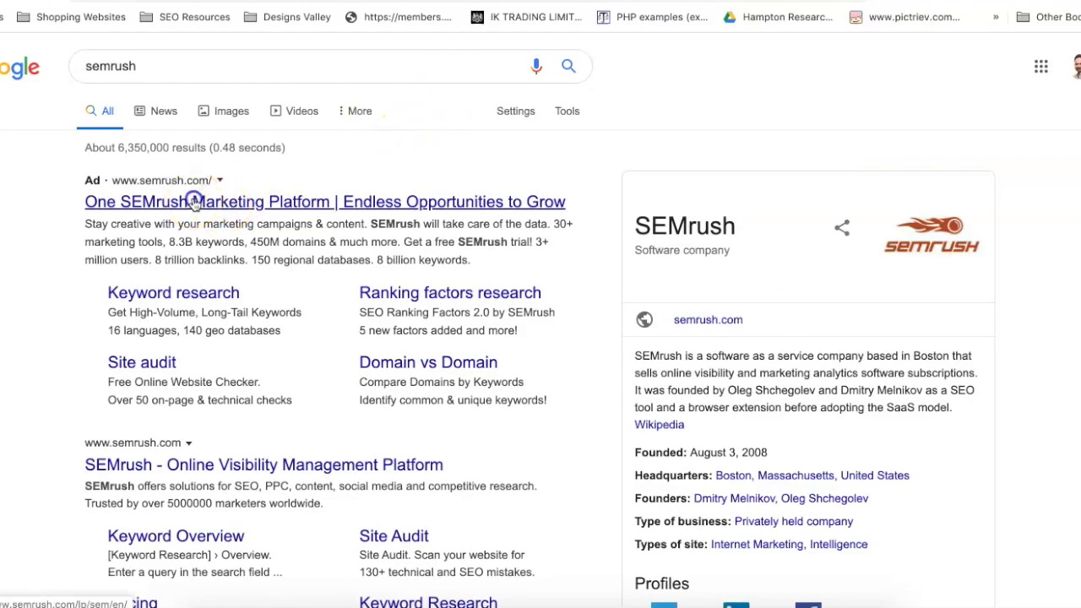
{"action": "left_click", "coordinate": [545, 197]}
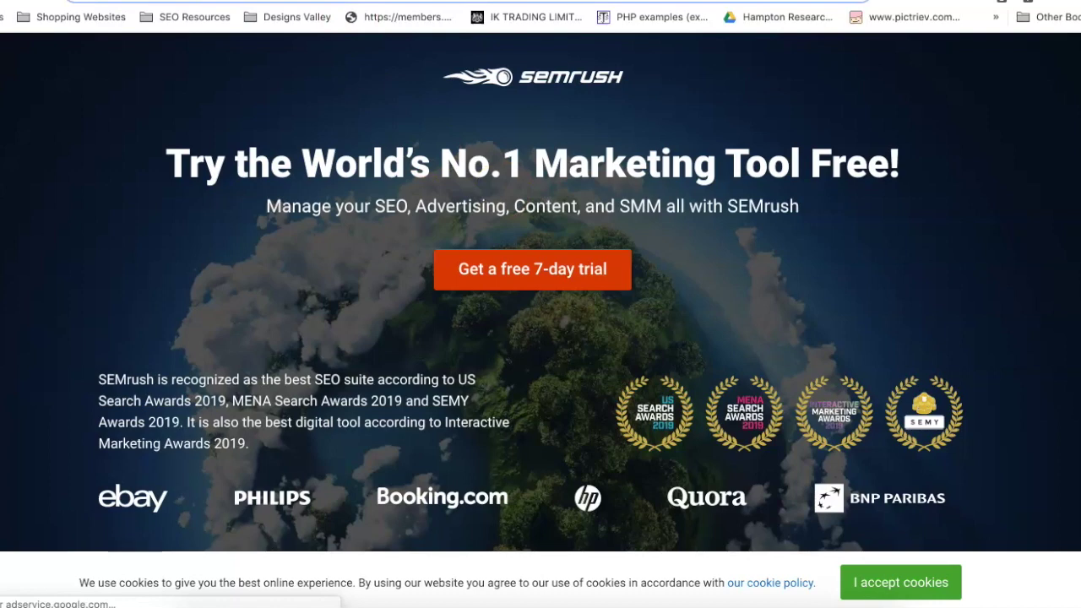
Step: Search Google for the Keyword Shitter tool and open the keywordshitter.com result
{"action": "key", "text": "ctrl+l"}
{"action": "type", "text": "keh"}
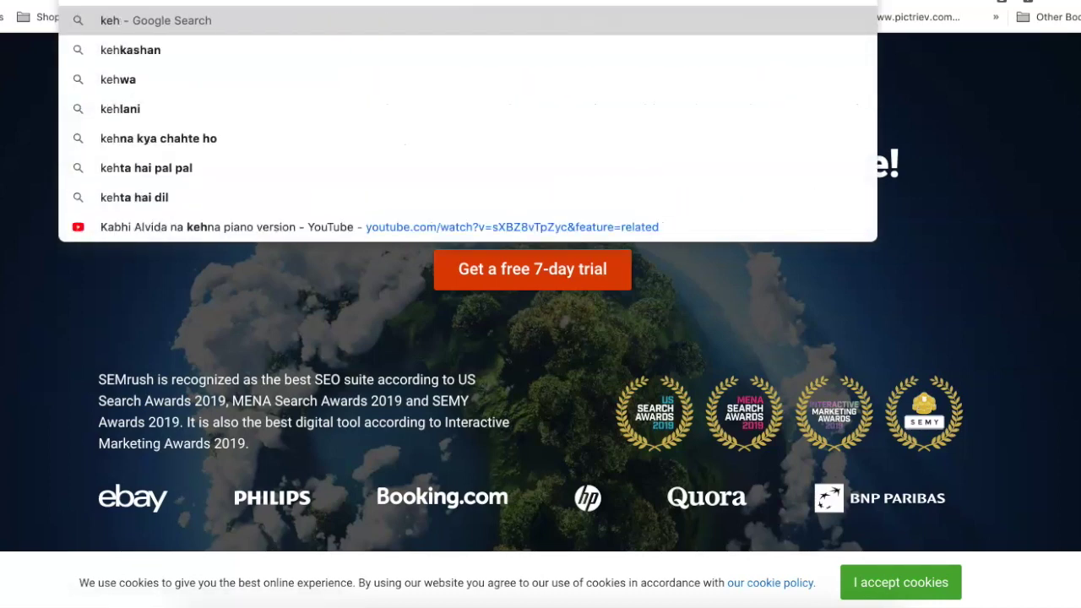
{"action": "type", "text": "yword shitter"}
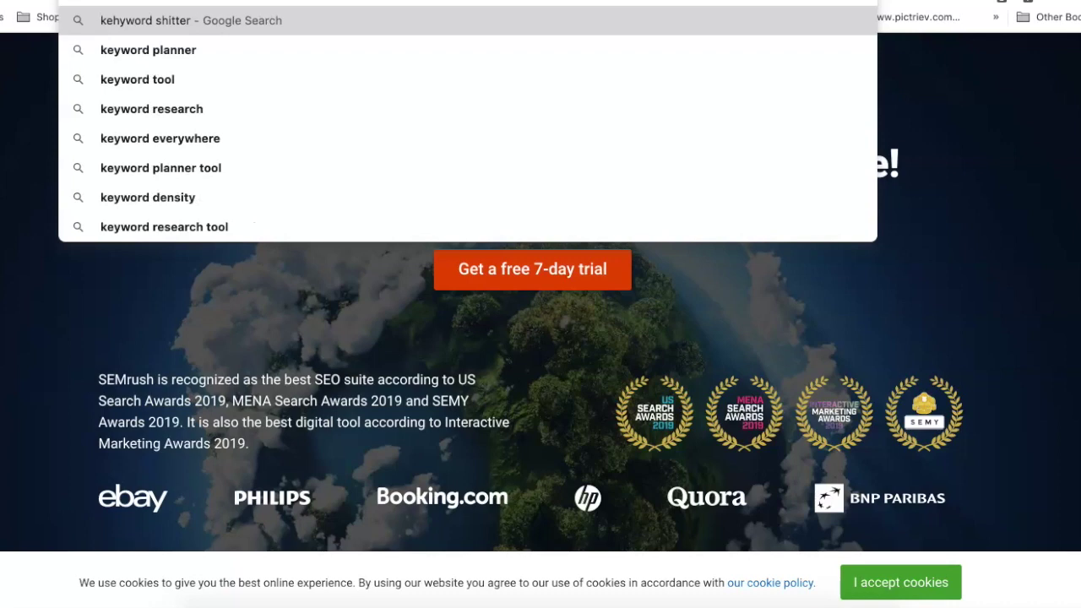
{"action": "key", "text": "Return"}
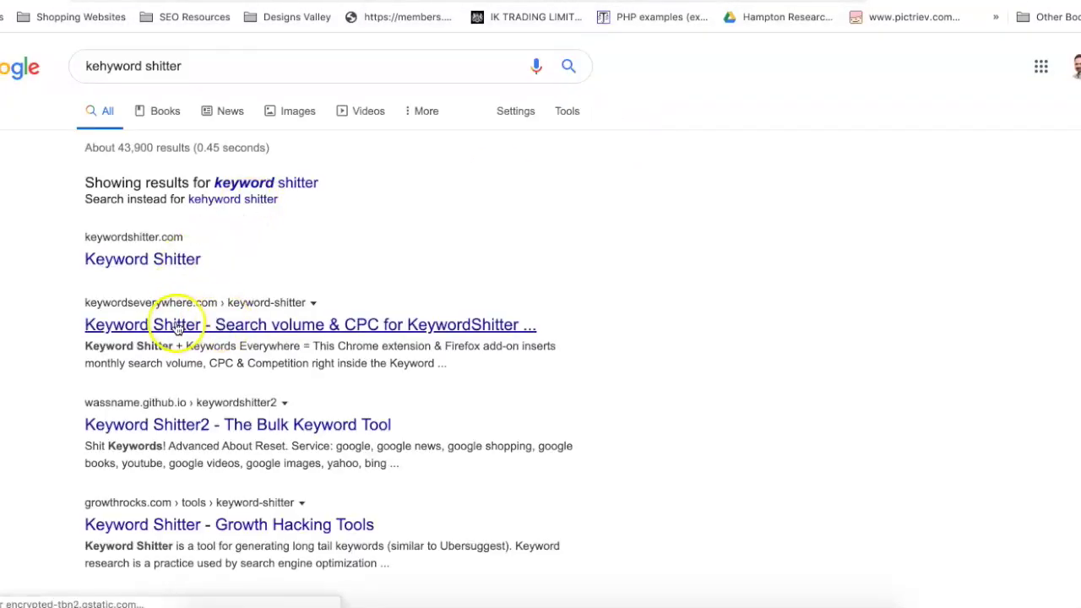
{"action": "left_click", "coordinate": [146, 260]}
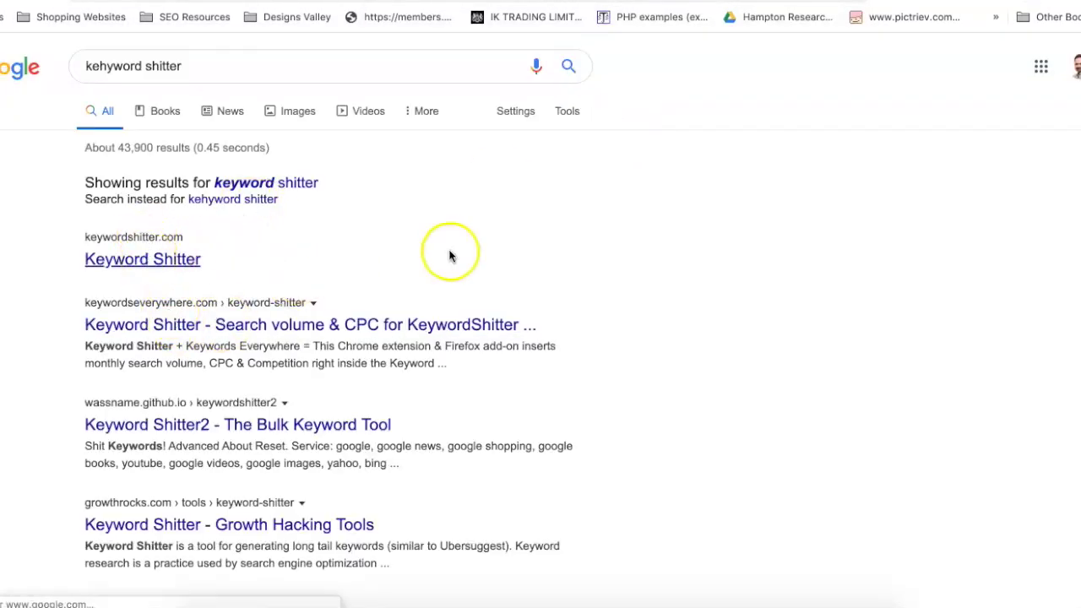
Step: Enter "smartwatches" as the seed keyword and start generating keyword suggestions
{"action": "left_click", "coordinate": [144, 272]}
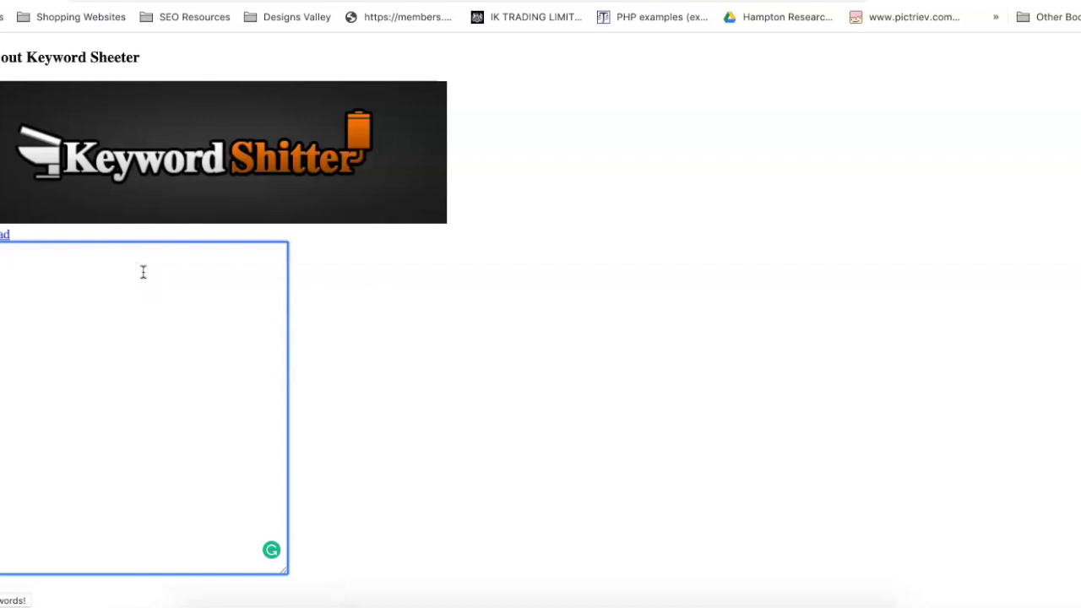
{"action": "type", "text": "ches"}
{"action": "scroll", "coordinate": [391, 357], "scroll_direction": "down", "scroll_amount": 3}
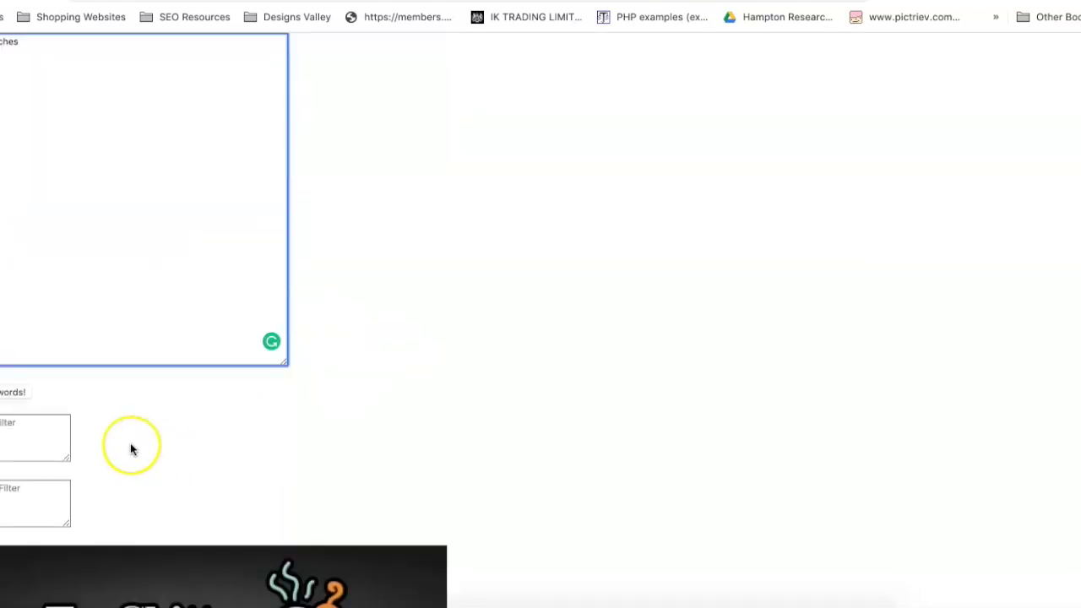
{"action": "left_click", "coordinate": [8, 393]}
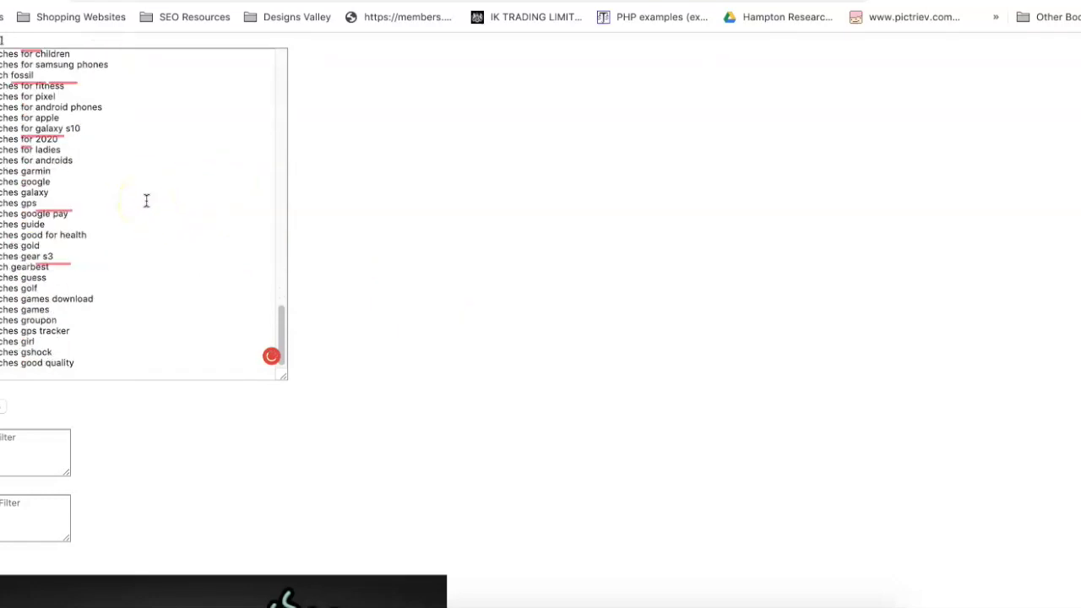
Step: Stop the keyword generation and go back to the beginning of the generated list
{"action": "left_click", "coordinate": [3, 409]}
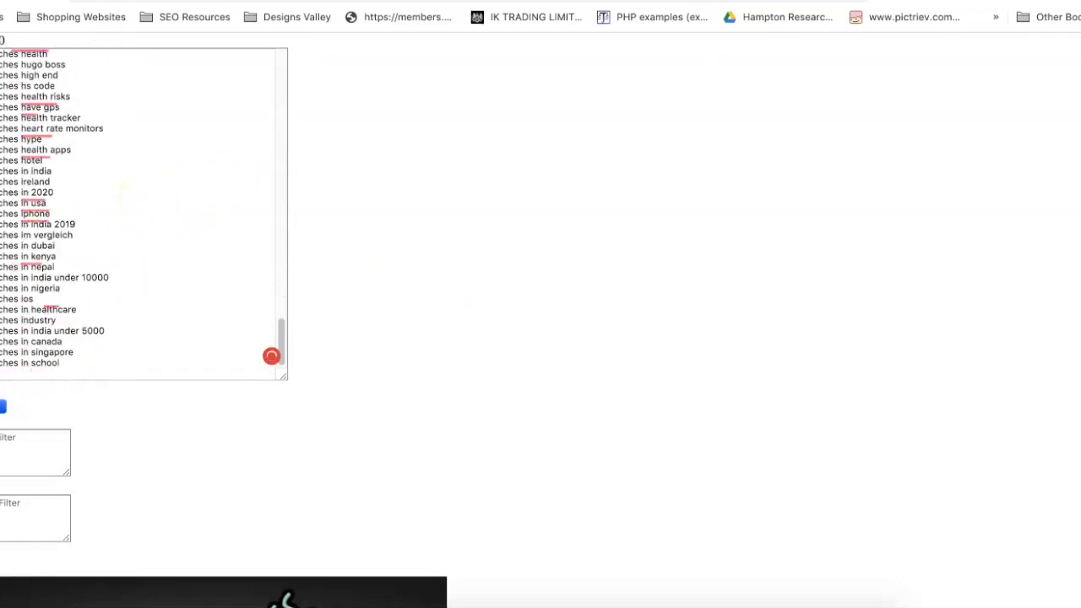
{"action": "left_click", "coordinate": [681, 84]}
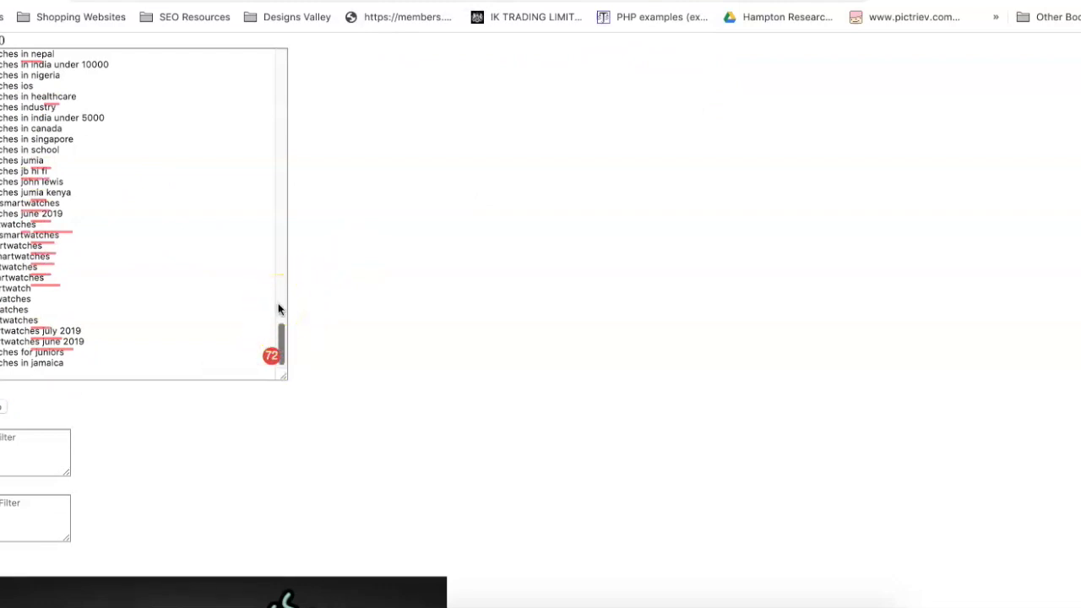
{"action": "left_click_drag", "start_coordinate": [282, 331], "coordinate": [292, 31]}
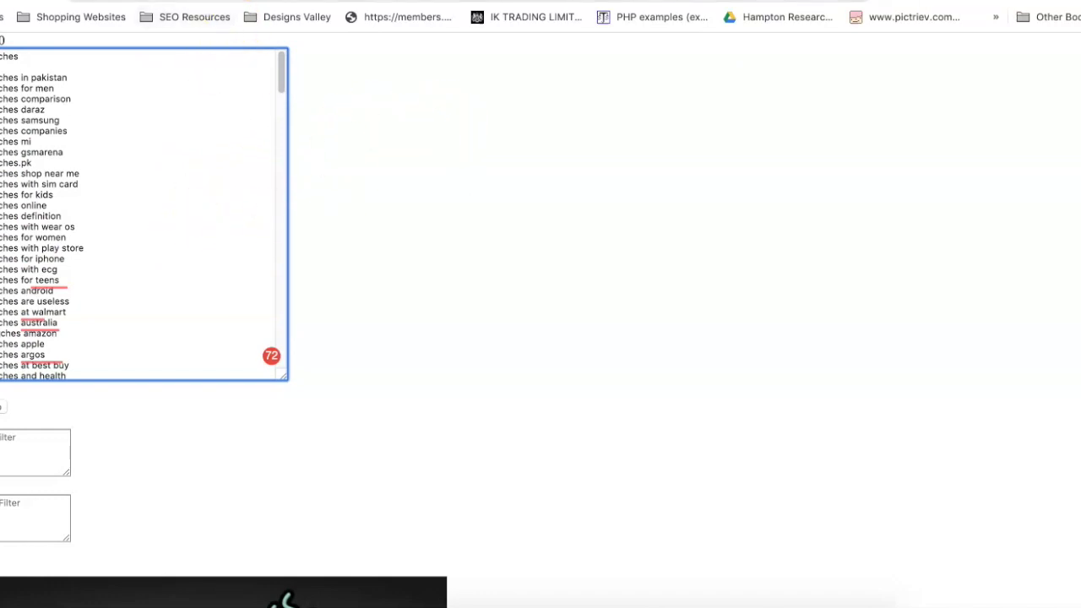
Step: Switch to Ahrefs Keywords Explorer, look up "smartwatches" on Google for the United States, and highlight its keyword difficulty score
{"action": "left_click", "coordinate": [249, 1]}
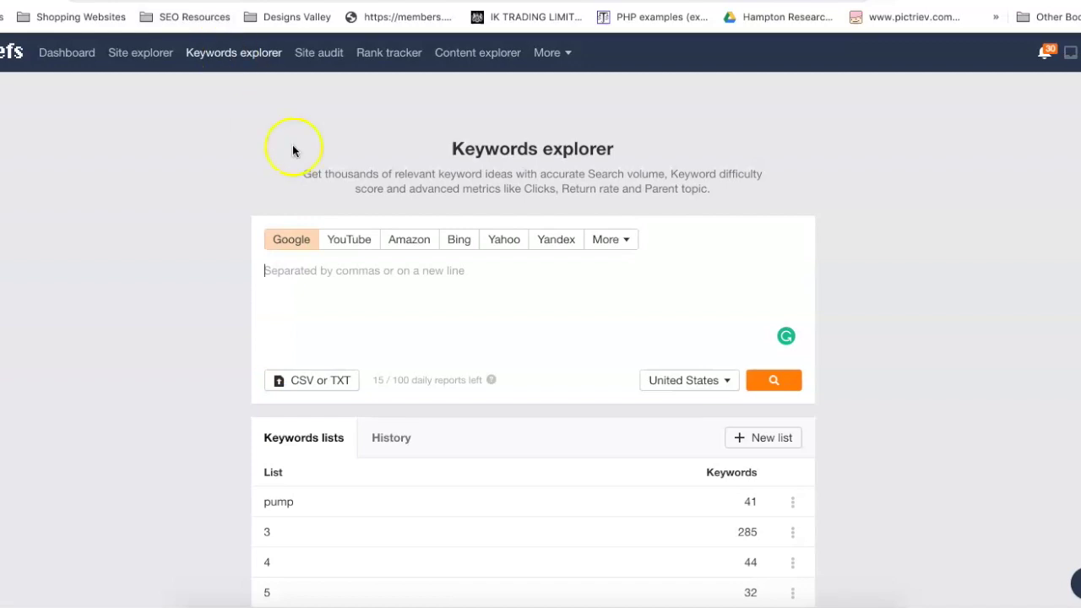
{"action": "left_click", "coordinate": [477, 268]}
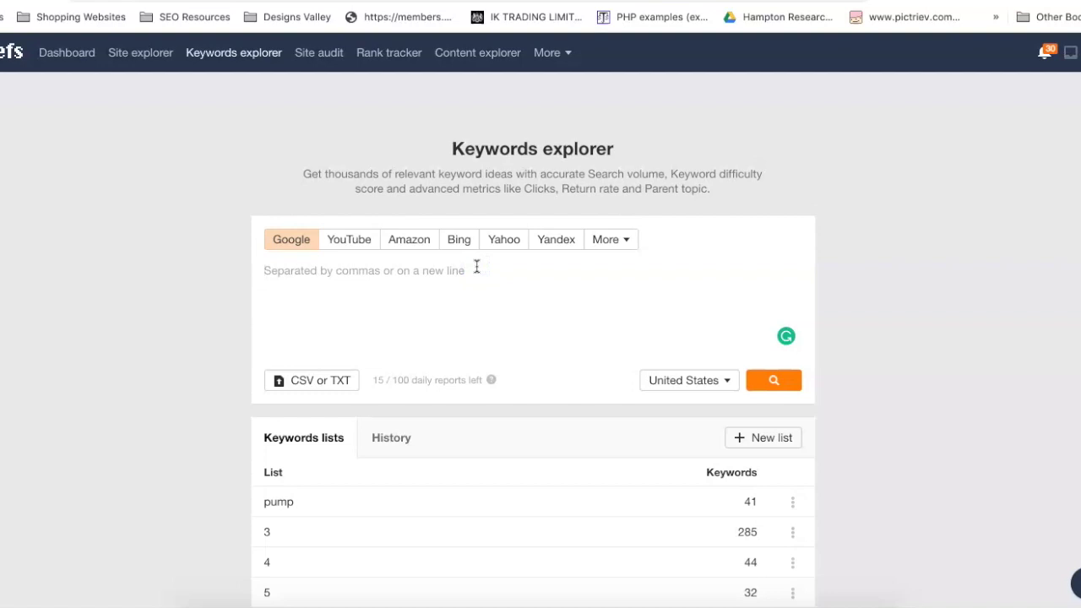
{"action": "type", "text": "smartwat"}
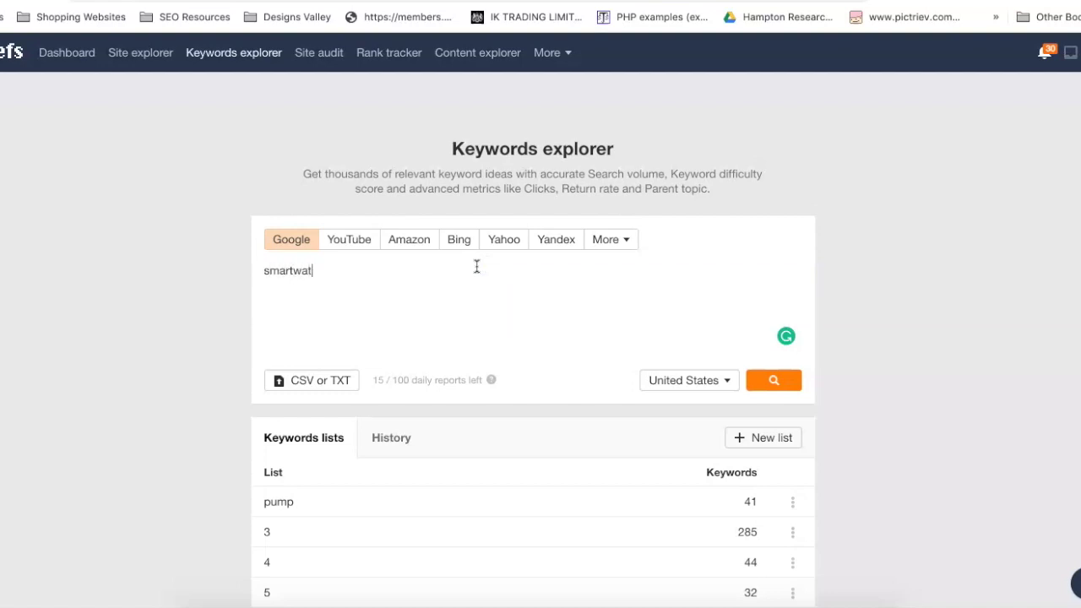
{"action": "type", "text": "ches"}
{"action": "left_click", "coordinate": [781, 381]}
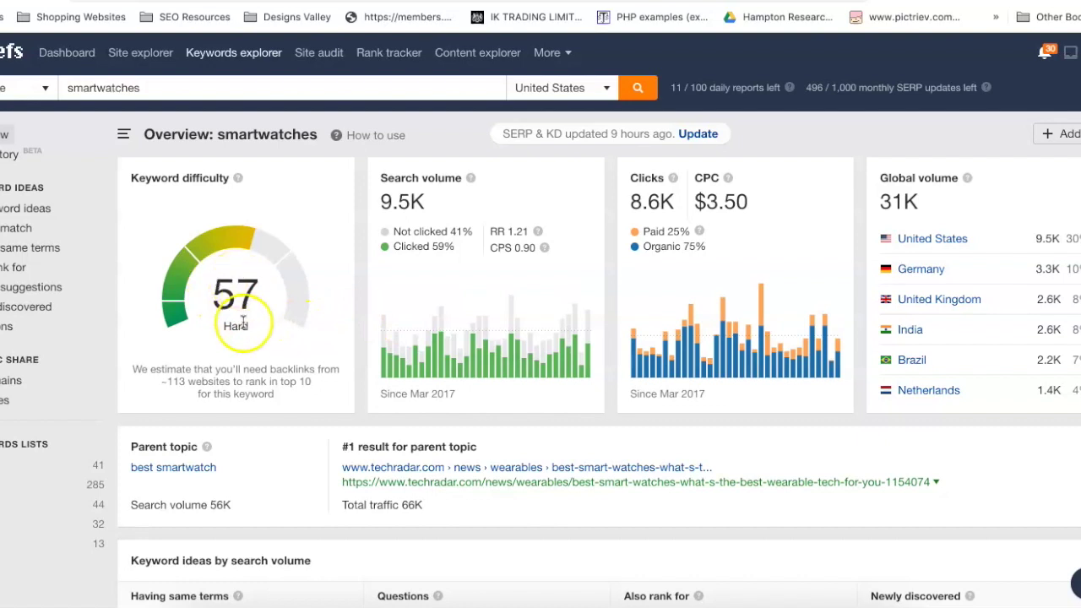
{"action": "double_click", "coordinate": [252, 293]}
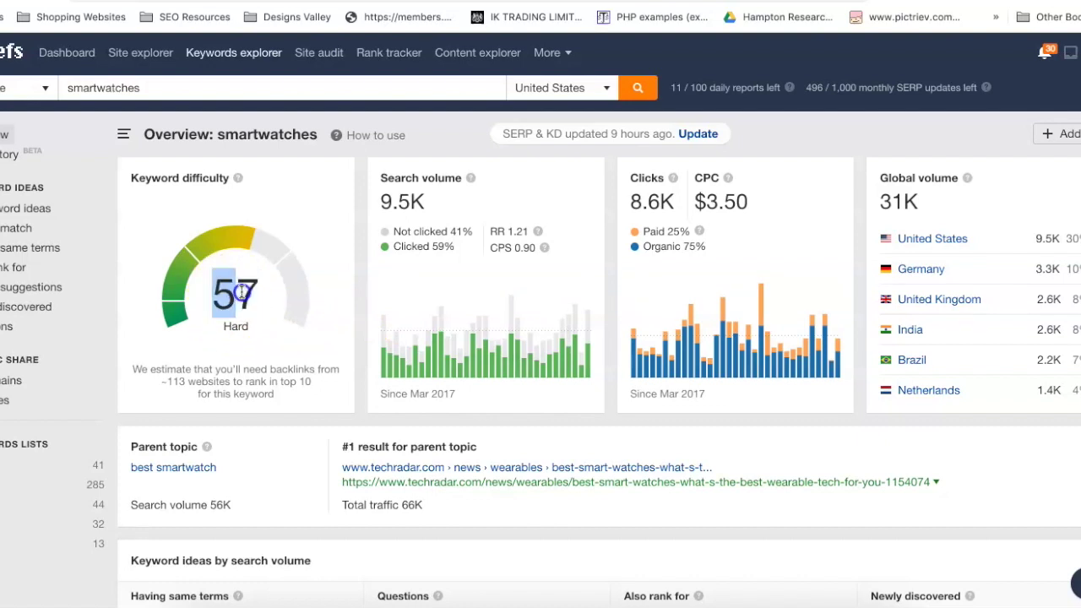
{"action": "key", "text": "shift+Left"}
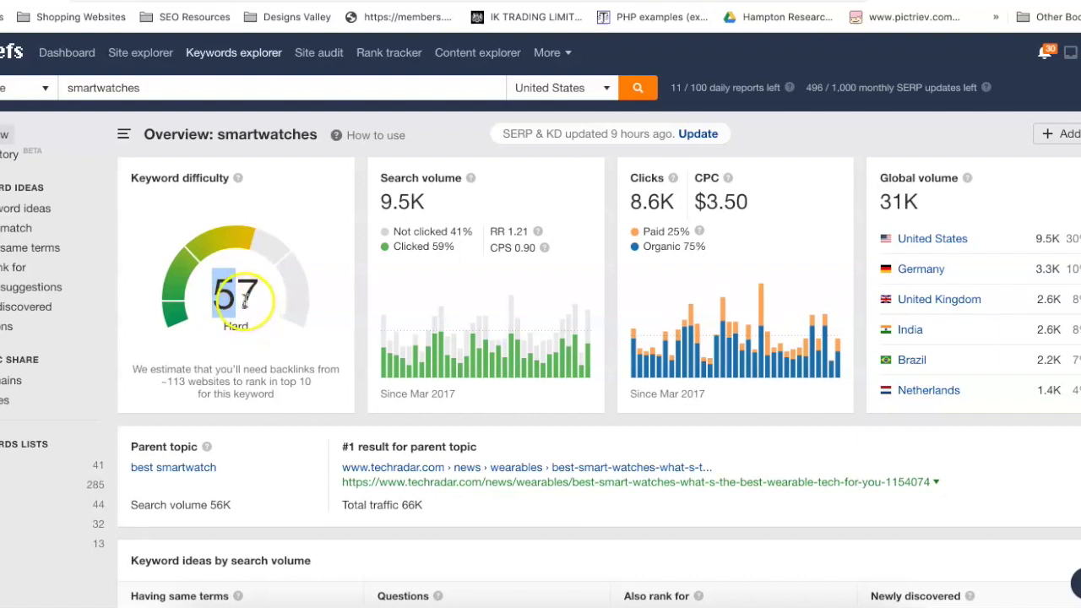
{"action": "key", "text": "shift+Right"}
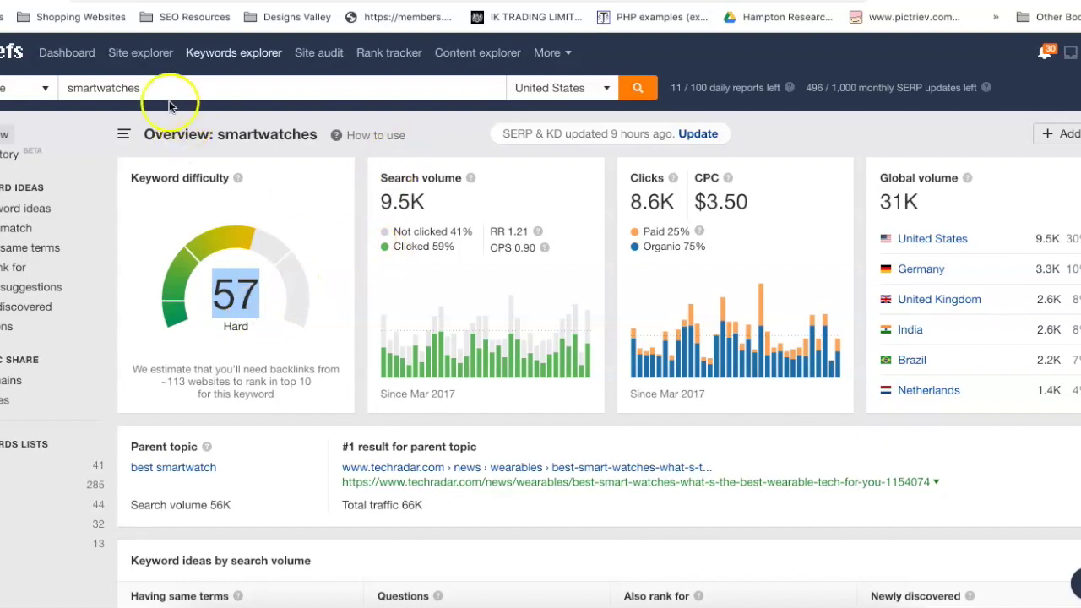
Step: Look up "best smartwatches for women" and examine its keyword difficulty and the qualifying word "women"
{"action": "left_click", "coordinate": [64, 89]}
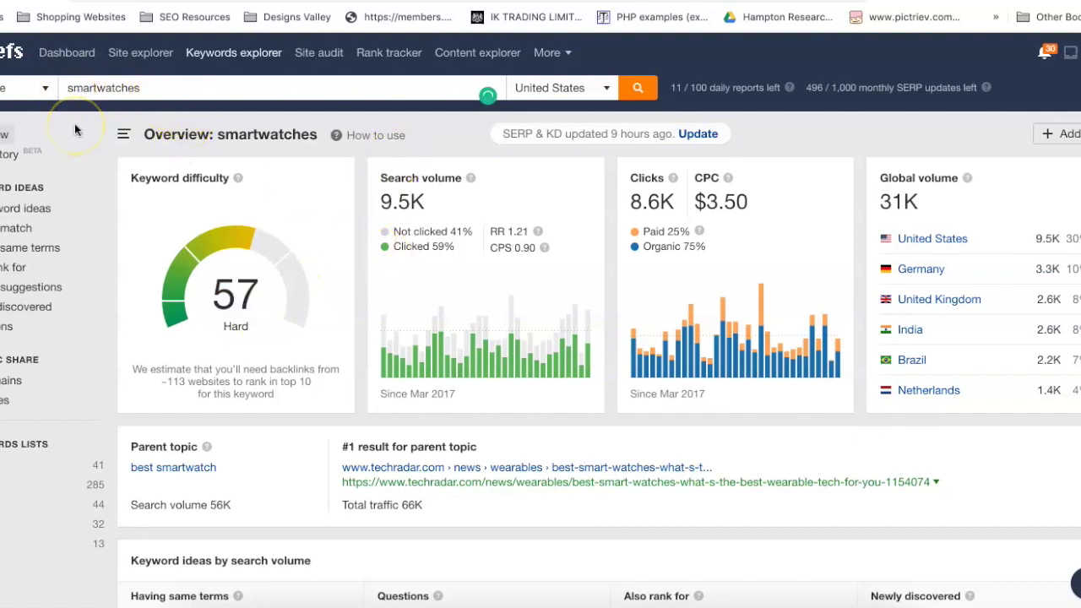
{"action": "type", "text": "best"}
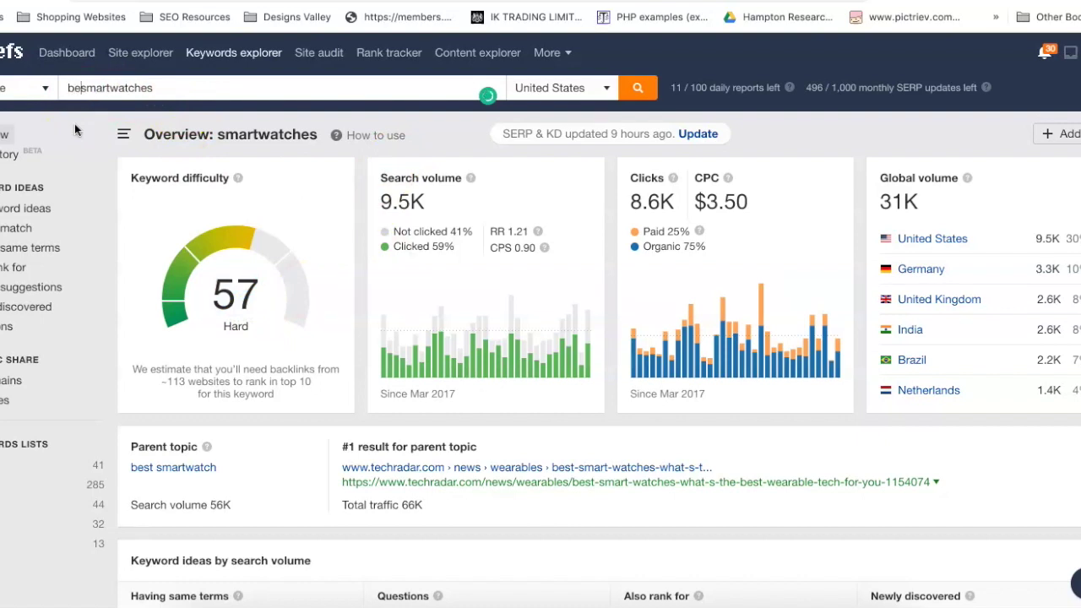
{"action": "key", "text": "End"}
{"action": "type", "text": "for women"}
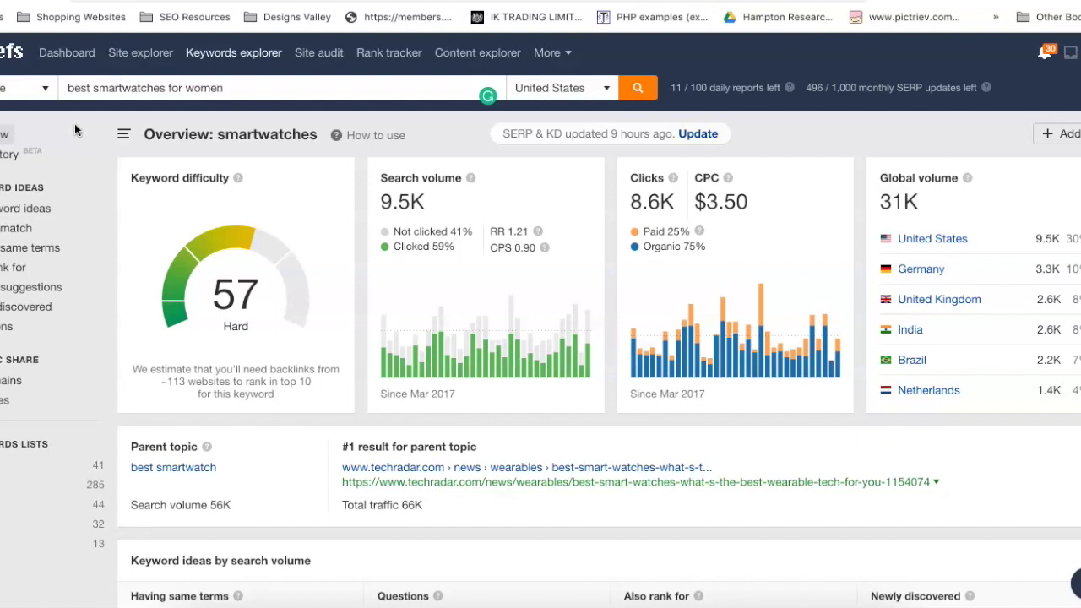
{"action": "key", "text": "Return"}
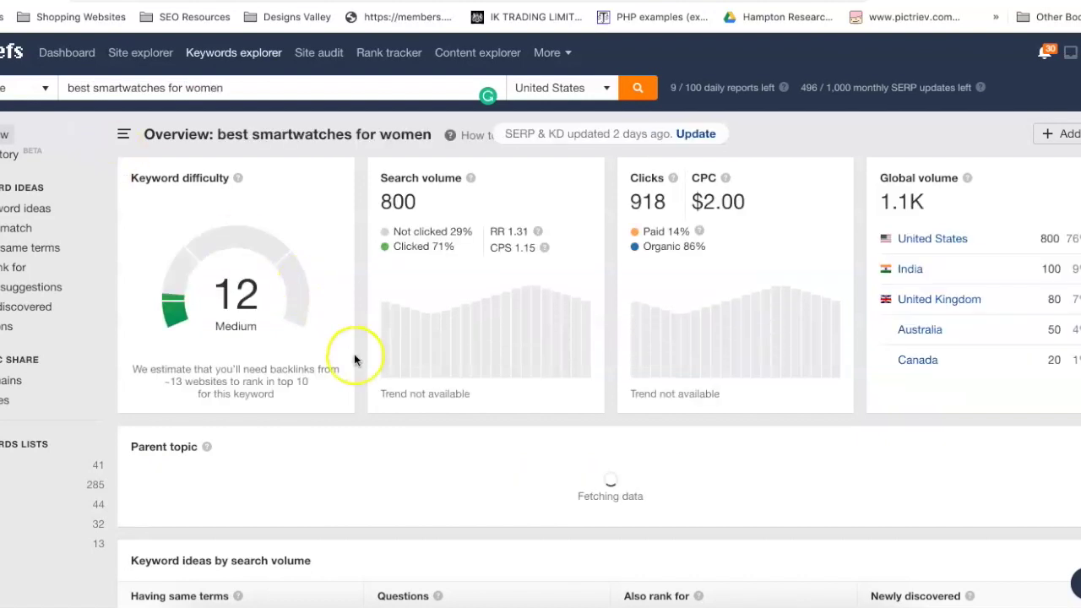
{"action": "left_click_drag", "start_coordinate": [213, 293], "coordinate": [256, 293]}
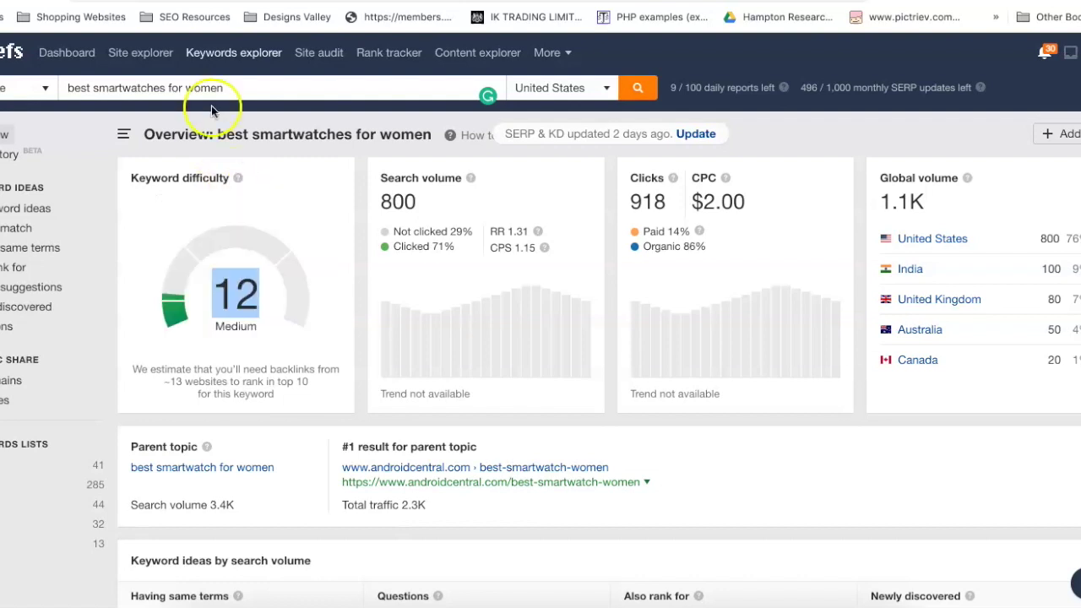
{"action": "double_click", "coordinate": [230, 88]}
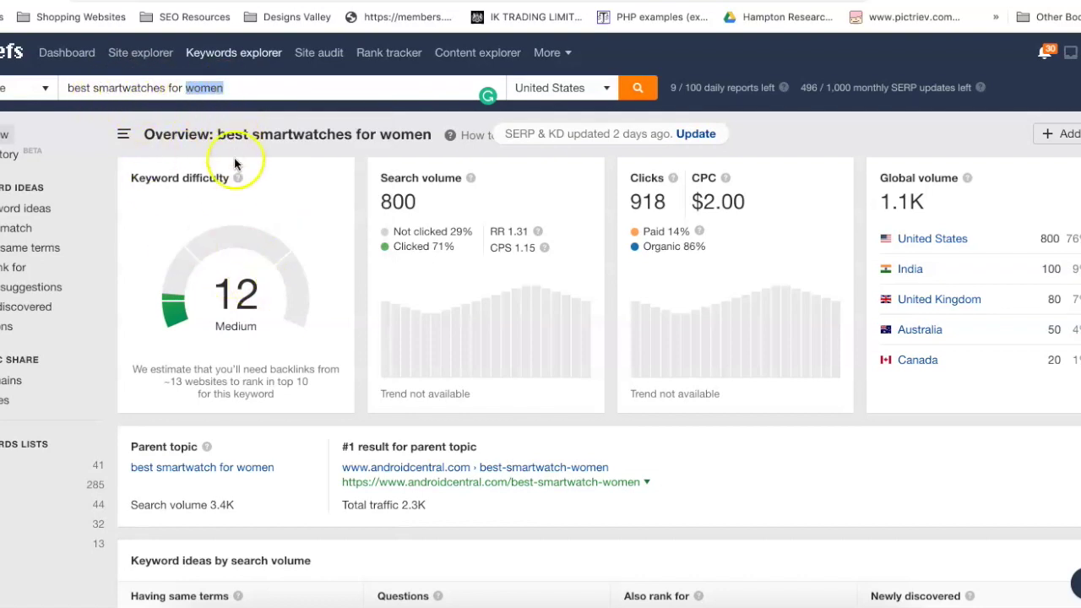
{"action": "mouse_move", "coordinate": [237, 177]}
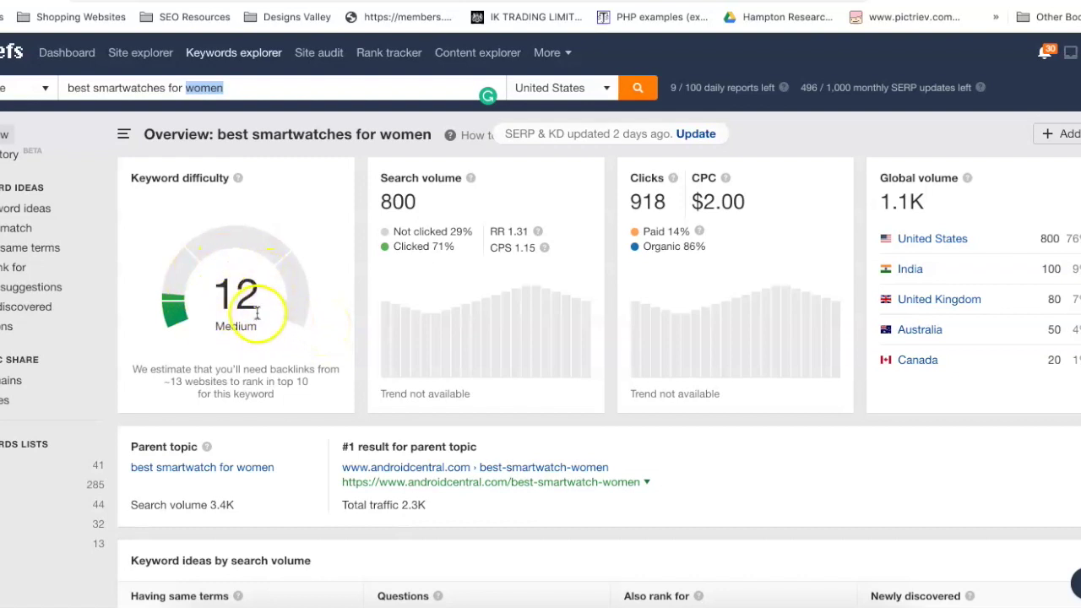
Step: Replace the long query with "smartwatches" and run the keyword search for the United States
{"action": "triple_click", "coordinate": [162, 87]}
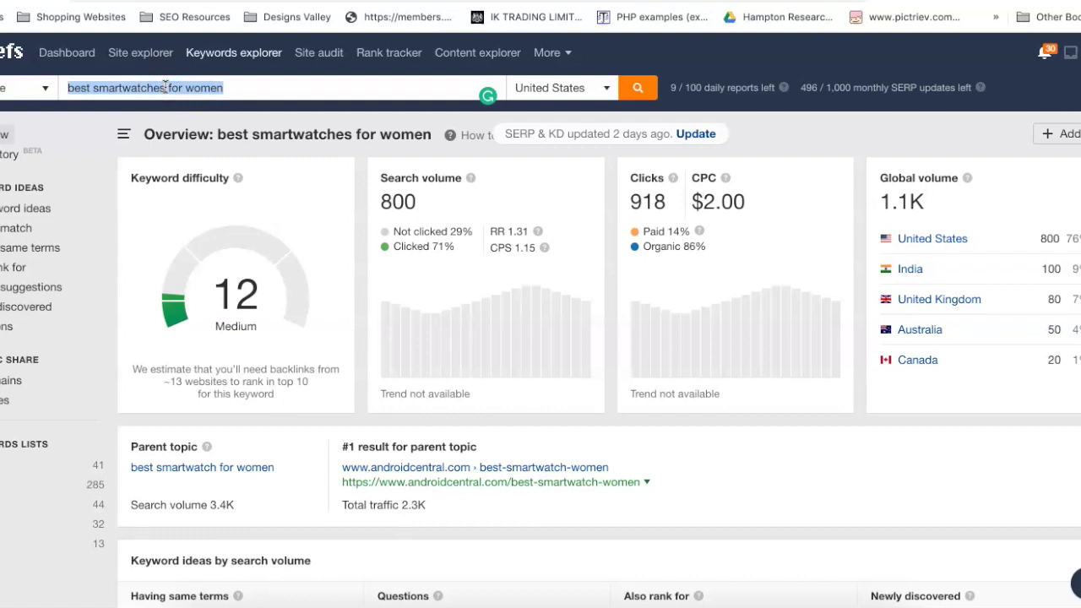
{"action": "type", "text": "smartwat"}
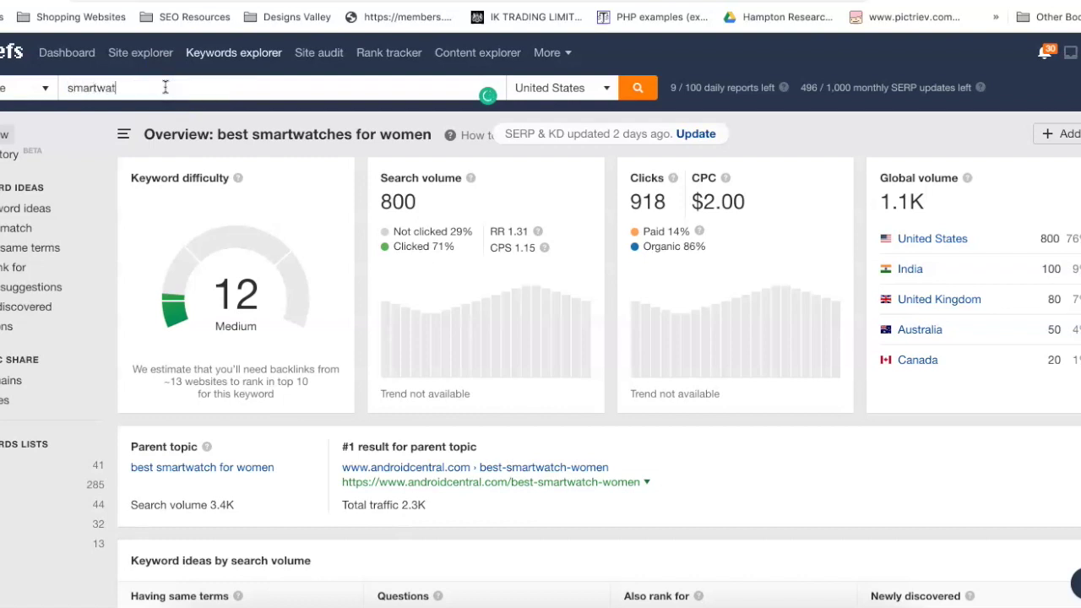
{"action": "type", "text": "s"}
{"action": "left_click", "coordinate": [637, 89]}
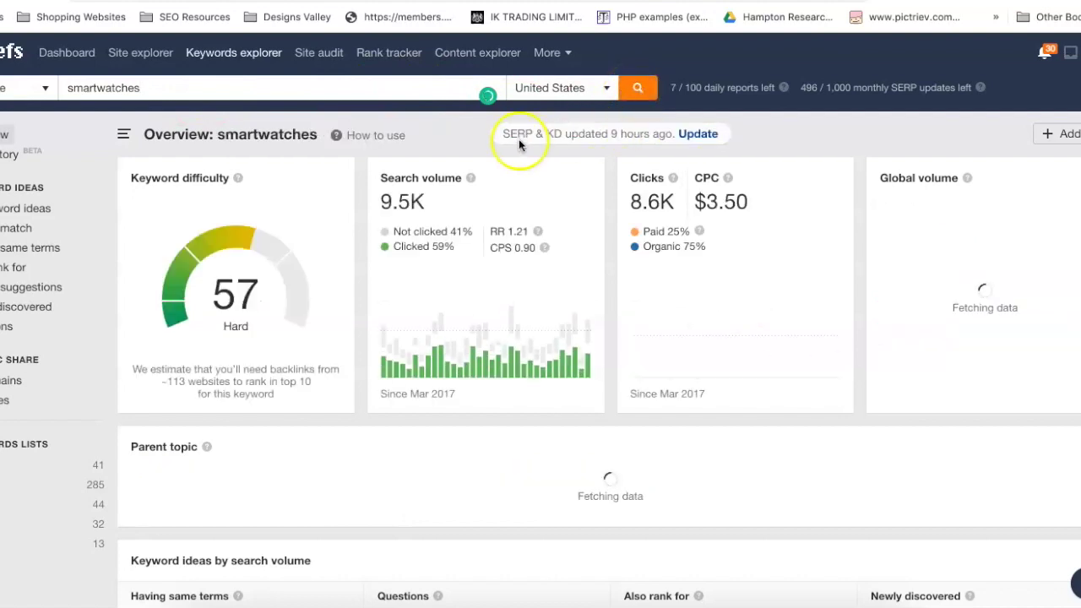
Step: Open all keyword ideas for "smartwatches" and review the listed keywords with their difficulty and volume
{"action": "left_click", "coordinate": [29, 210]}
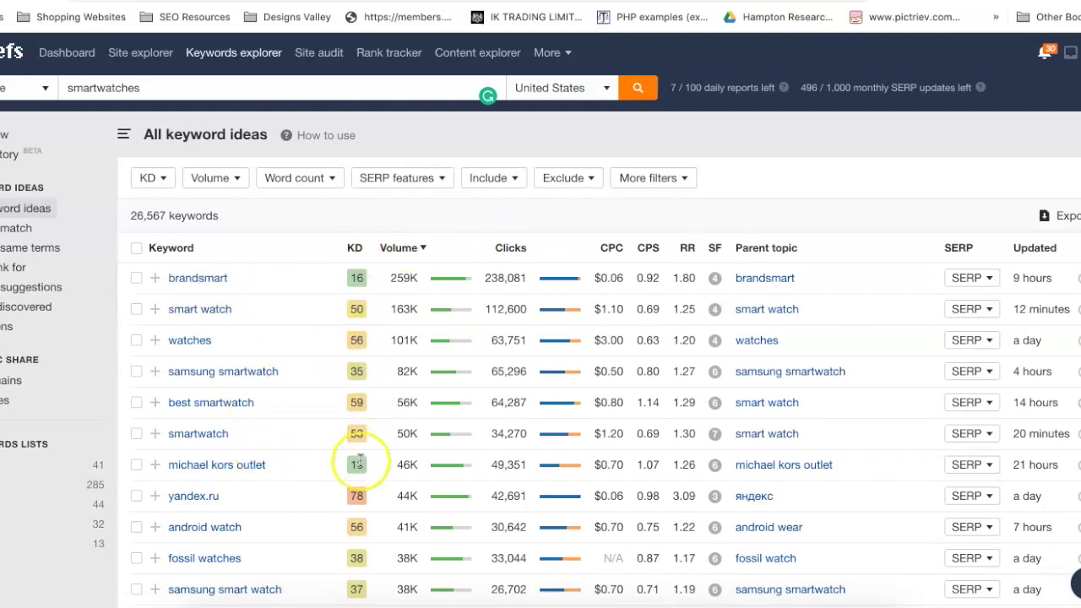
{"action": "scroll", "coordinate": [363, 389], "scroll_direction": "down", "scroll_amount": 3}
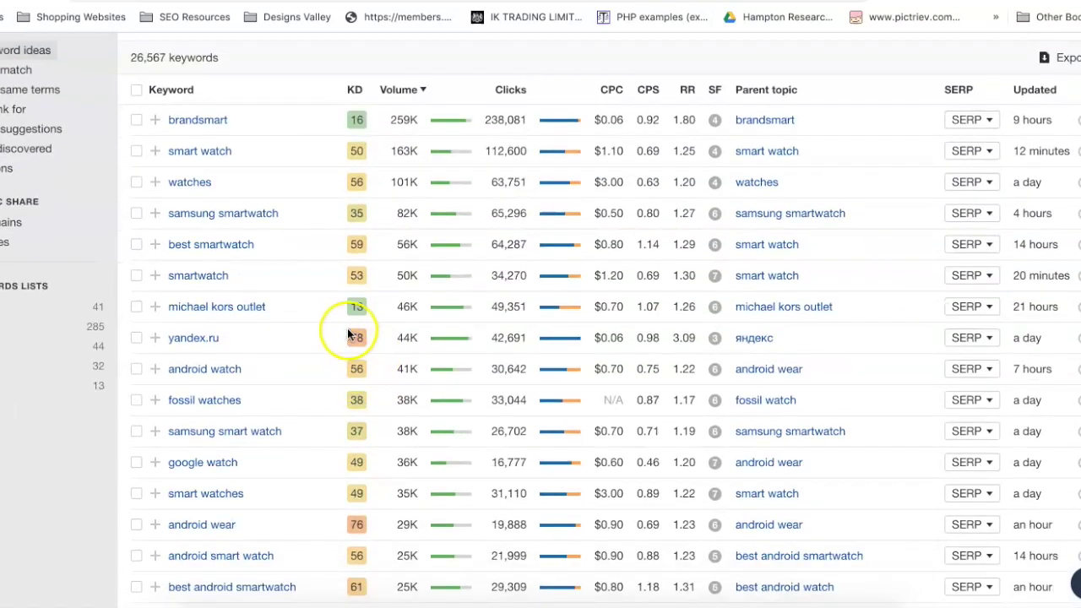
{"action": "scroll", "coordinate": [355, 318], "scroll_direction": "down", "scroll_amount": 1}
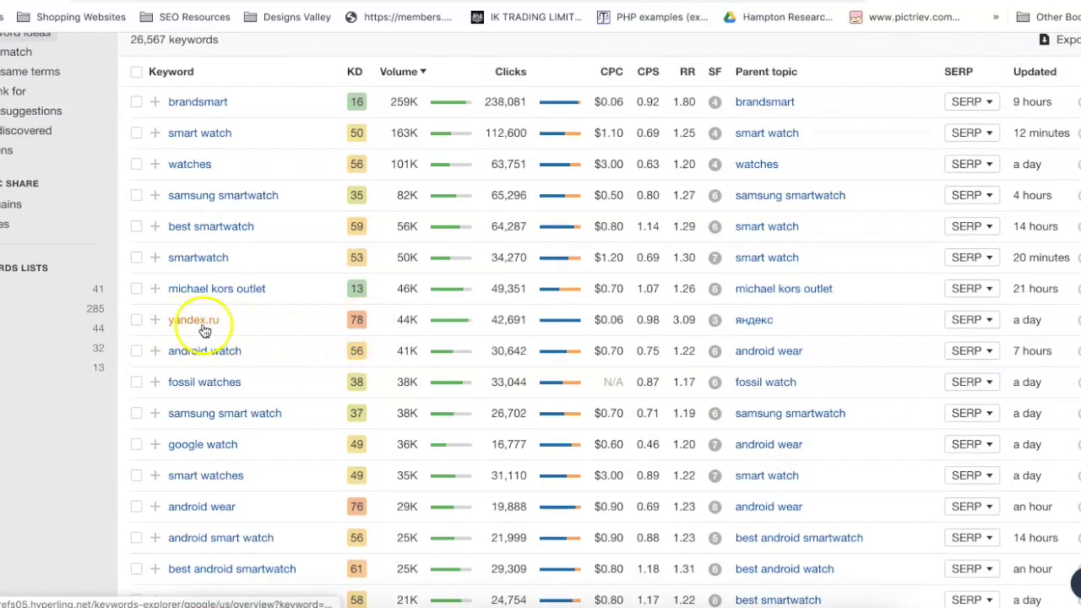
{"action": "scroll", "coordinate": [272, 316], "scroll_direction": "up", "scroll_amount": 3}
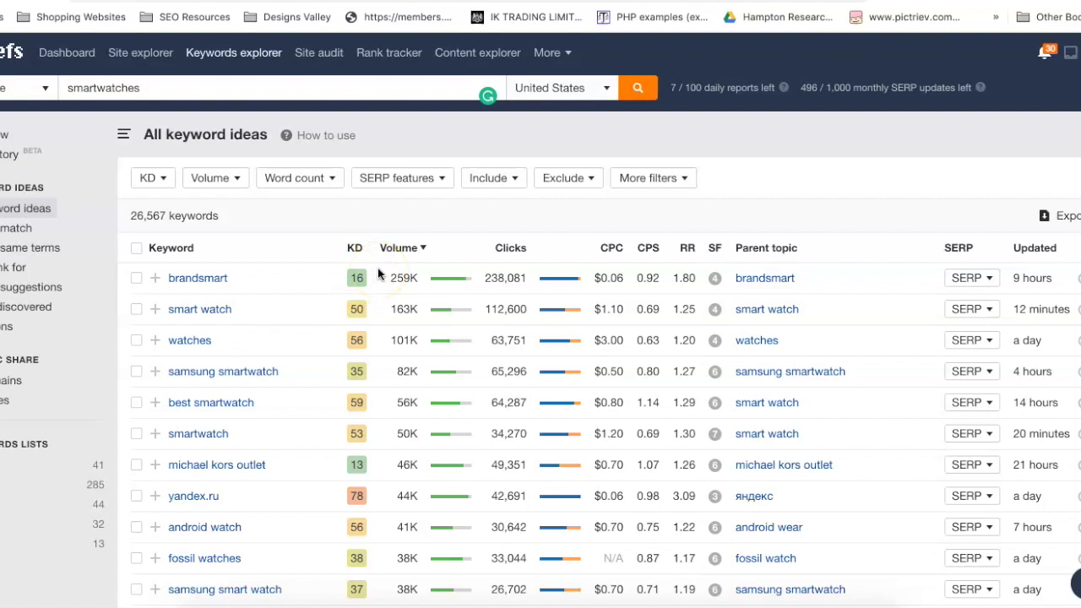
Step: Filter the keyword ideas to a minimum word count of 4 and a maximum keyword difficulty of 10
{"action": "left_click", "coordinate": [317, 180]}
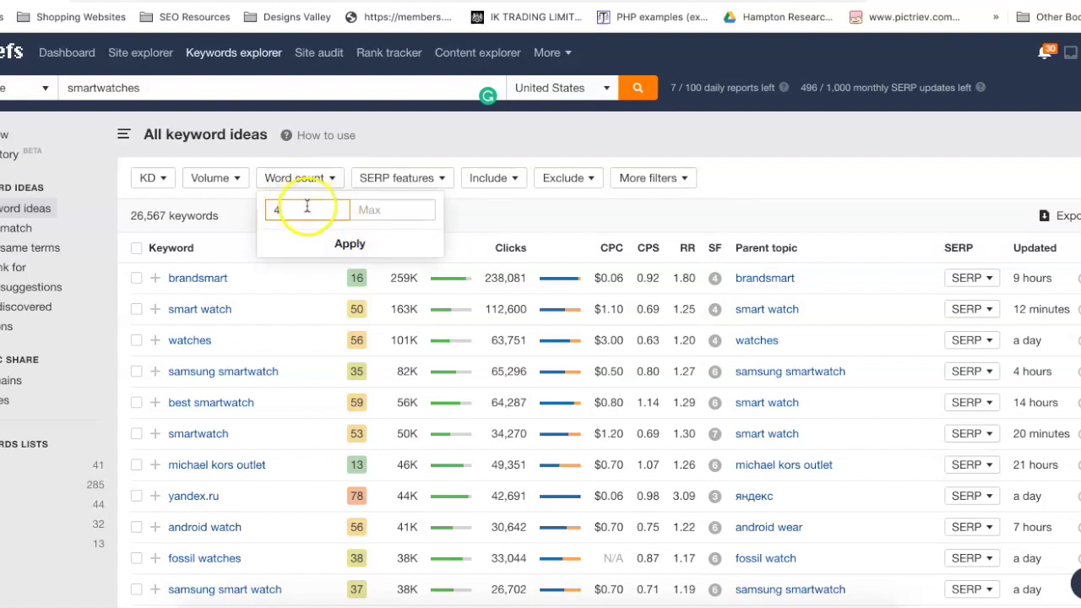
{"action": "left_click", "coordinate": [338, 244]}
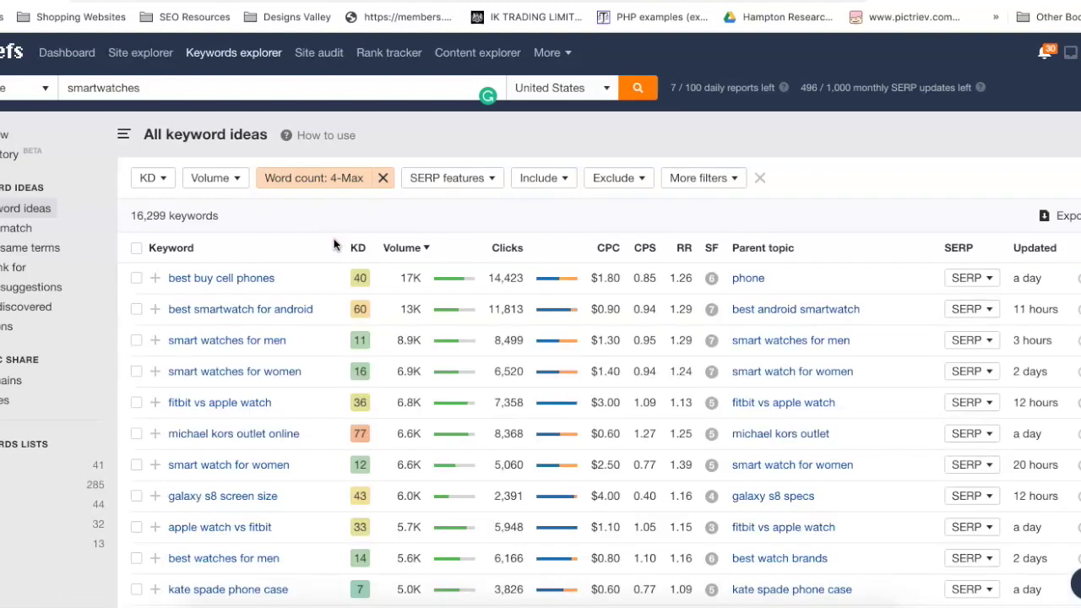
{"action": "left_click", "coordinate": [158, 176]}
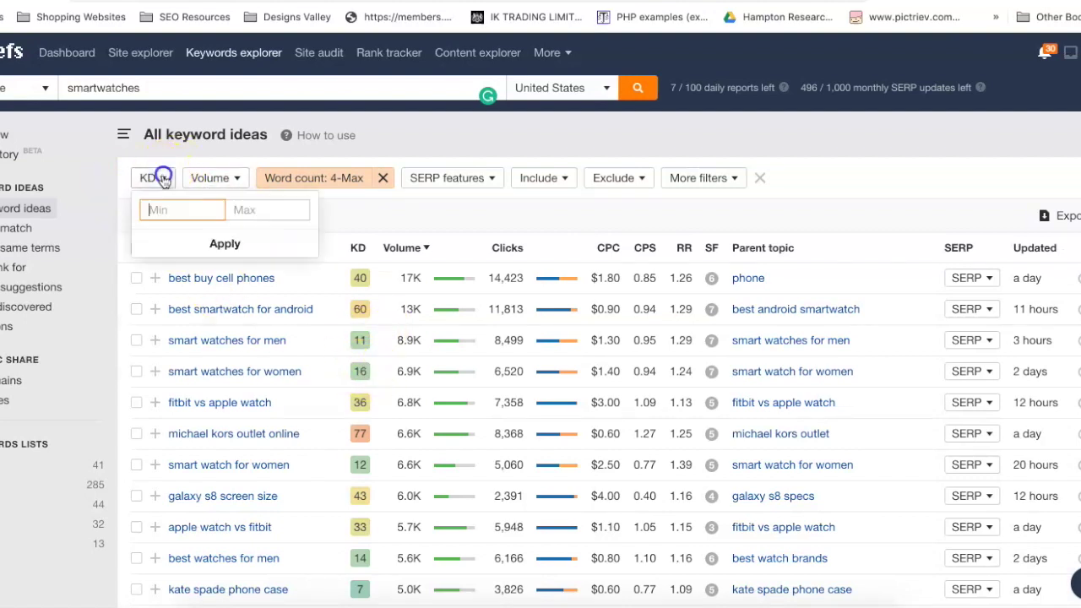
{"action": "left_click", "coordinate": [243, 211]}
{"action": "type", "text": "10"}
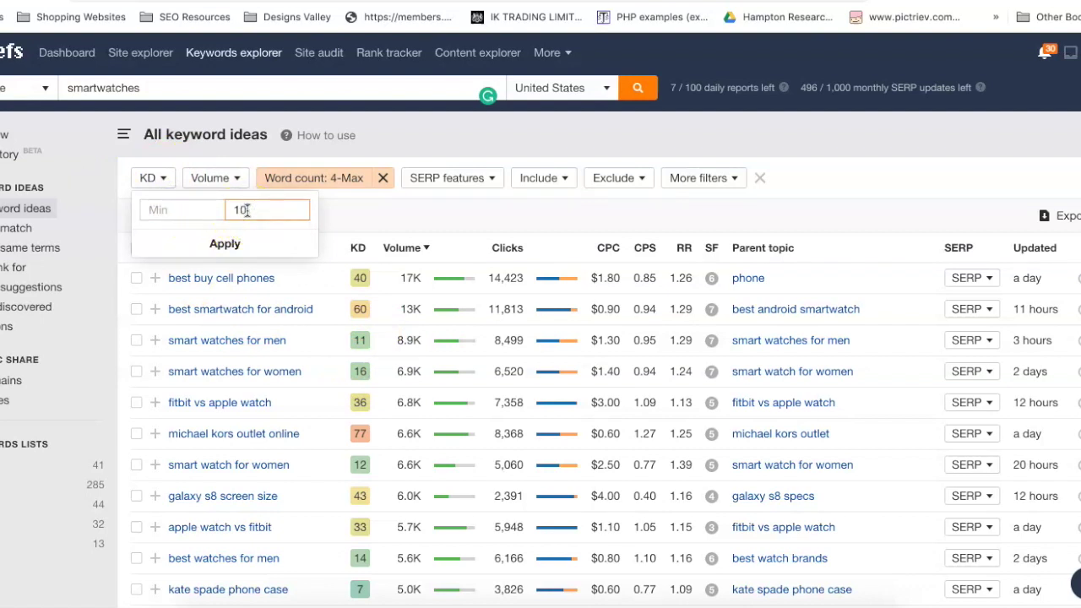
{"action": "left_click", "coordinate": [216, 244]}
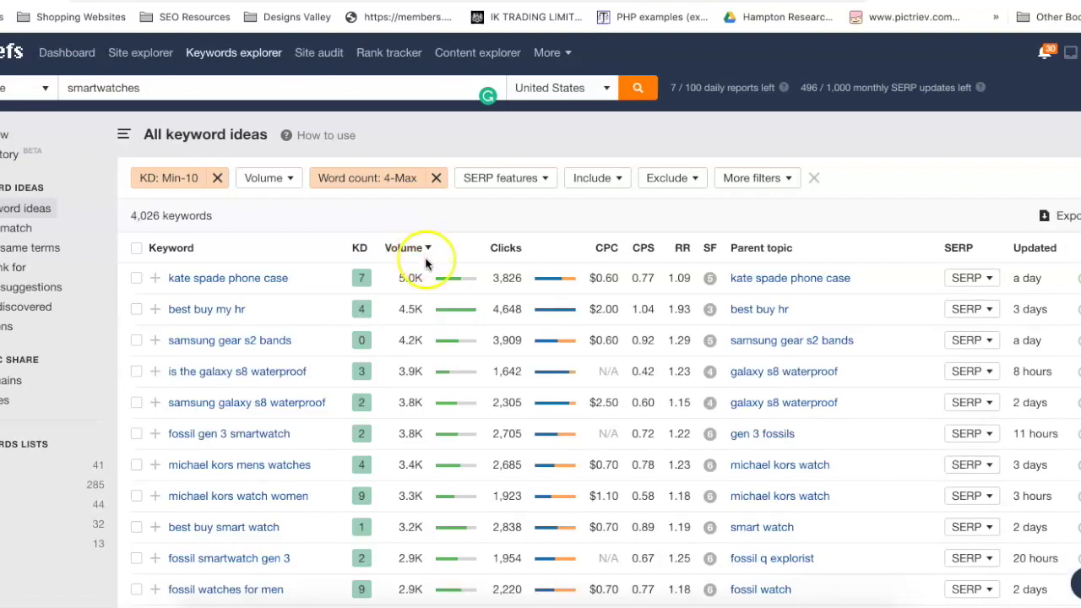
Step: Examine the filtered long-tail keywords, especially "samsung gear s2 bands" and "is the galaxy s8 waterproof", with their difficulty and volume
{"action": "scroll", "coordinate": [405, 295], "scroll_direction": "down", "scroll_amount": 1}
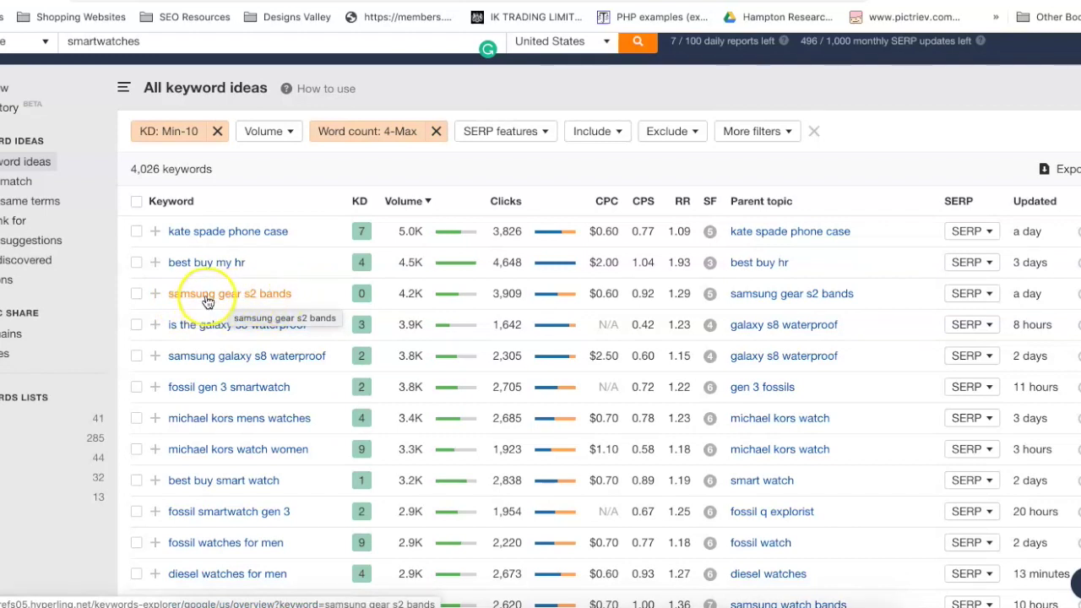
{"action": "left_click", "coordinate": [236, 302]}
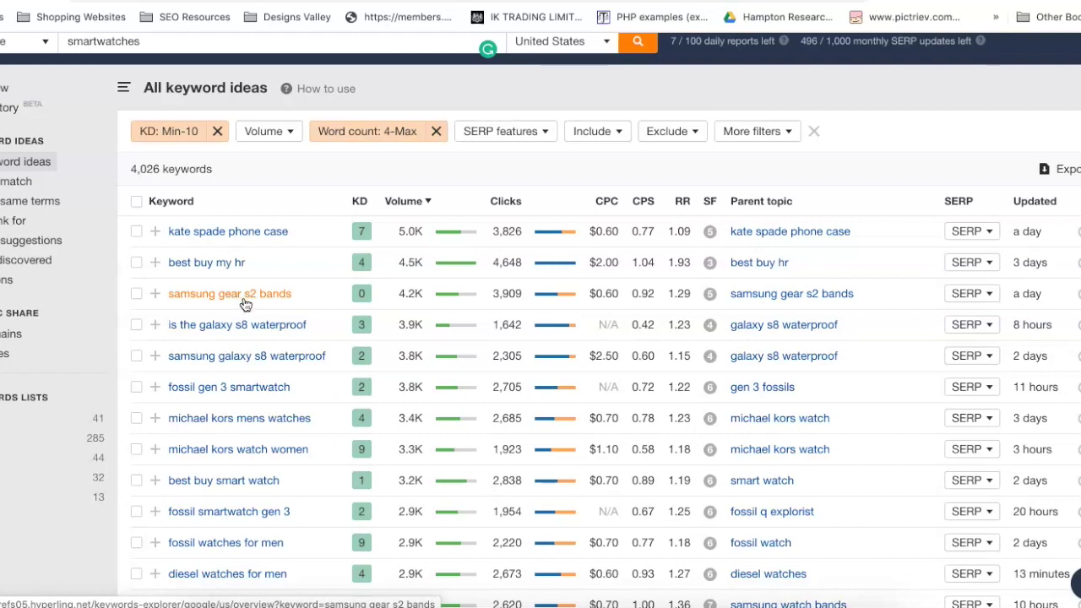
{"action": "left_click", "coordinate": [261, 295]}
{"action": "left_click", "coordinate": [273, 334]}
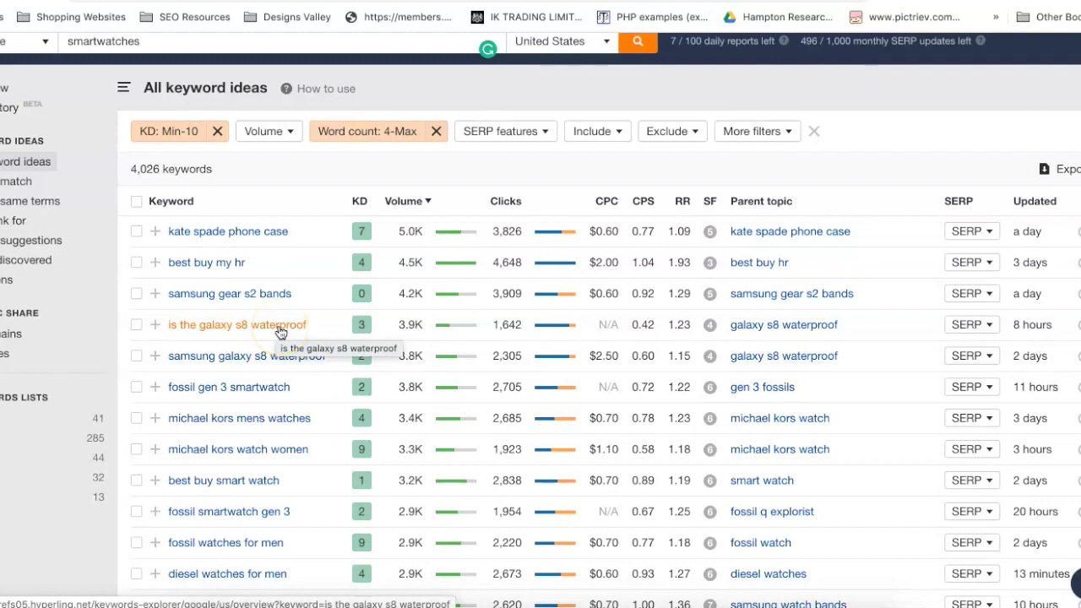
{"action": "left_click", "coordinate": [278, 295]}
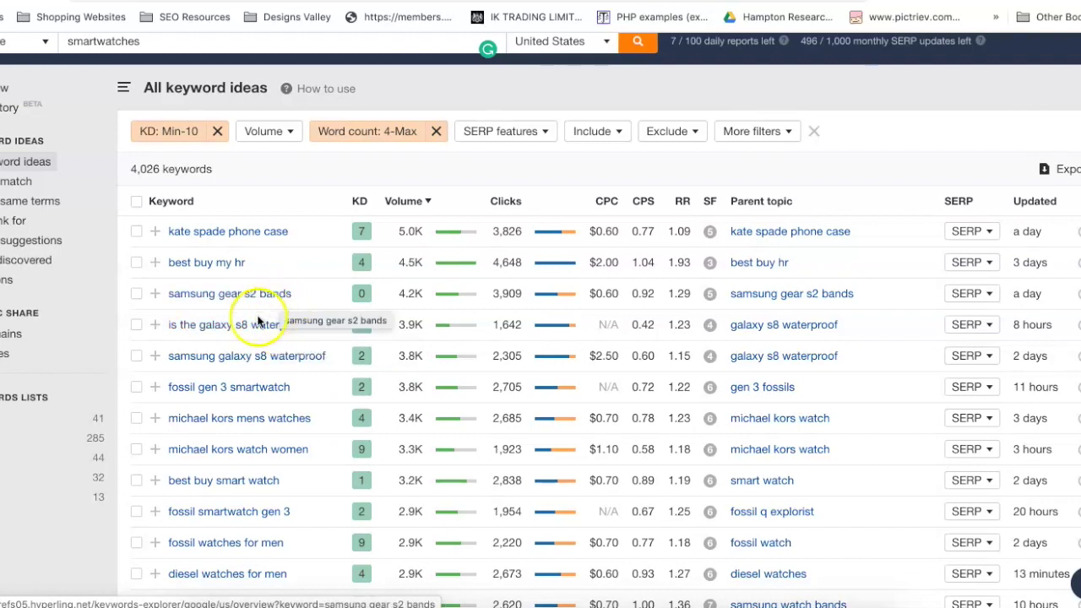
{"action": "left_click", "coordinate": [255, 302]}
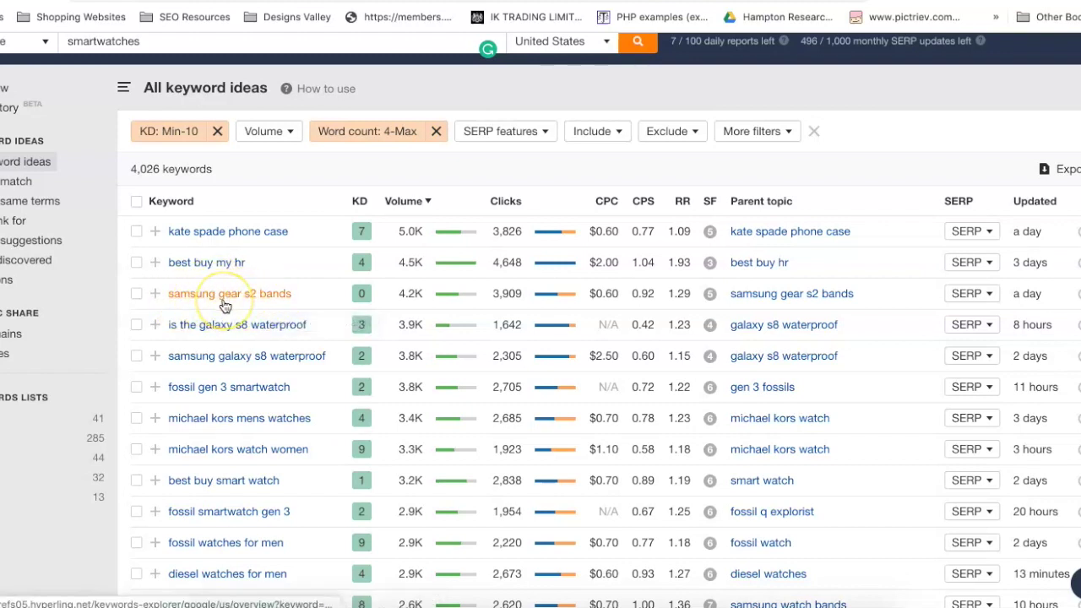
{"action": "left_click", "coordinate": [232, 302]}
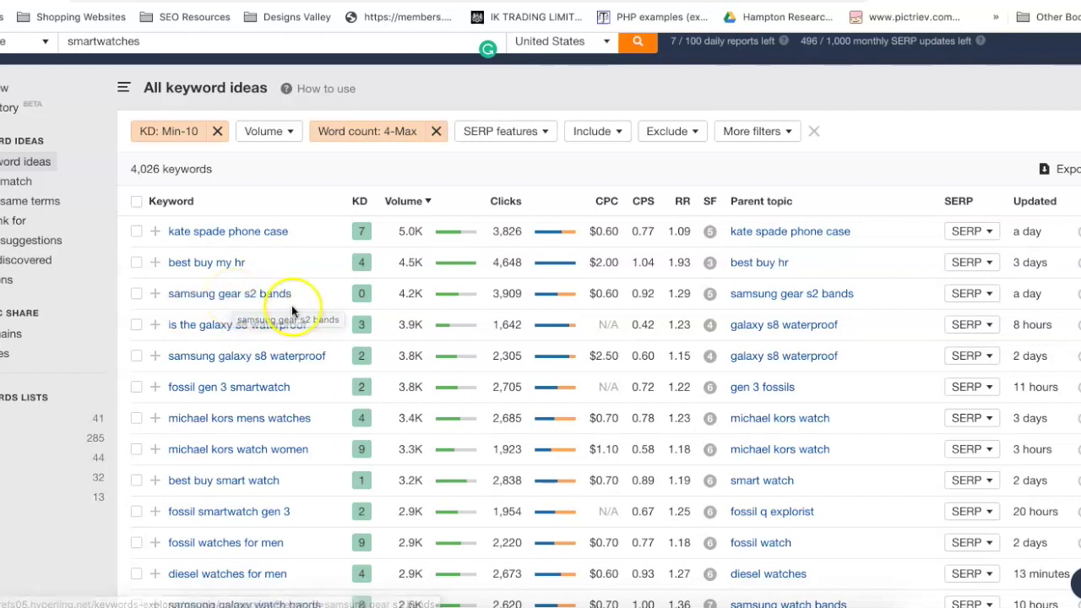
{"action": "left_click", "coordinate": [221, 334]}
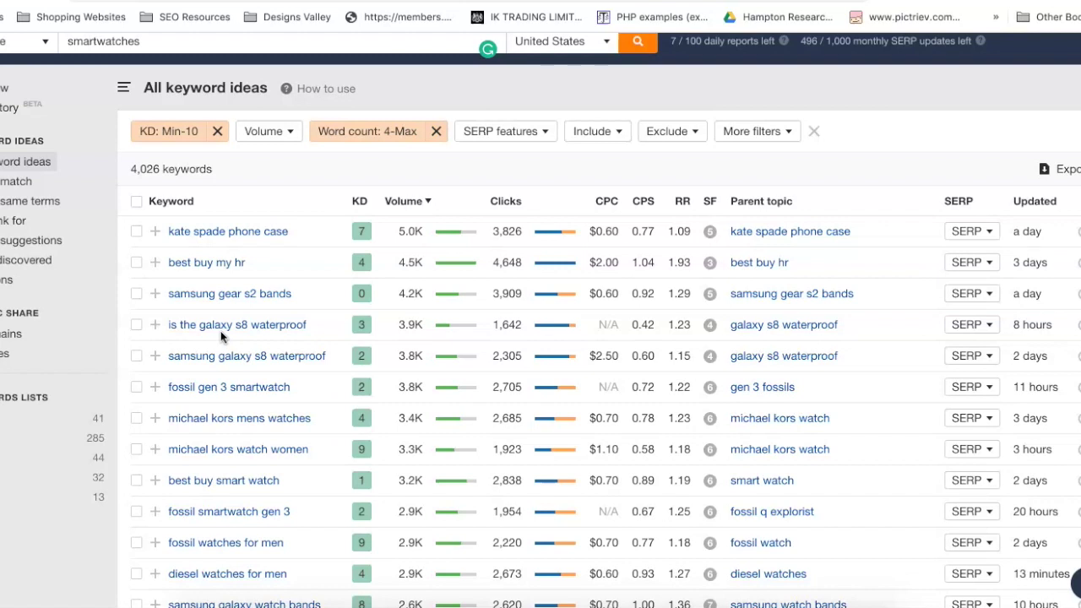
Step: Inspect the volume distribution of clicked and unclicked results for several of the highest-volume filtered keywords
{"action": "mouse_move", "coordinate": [441, 302]}
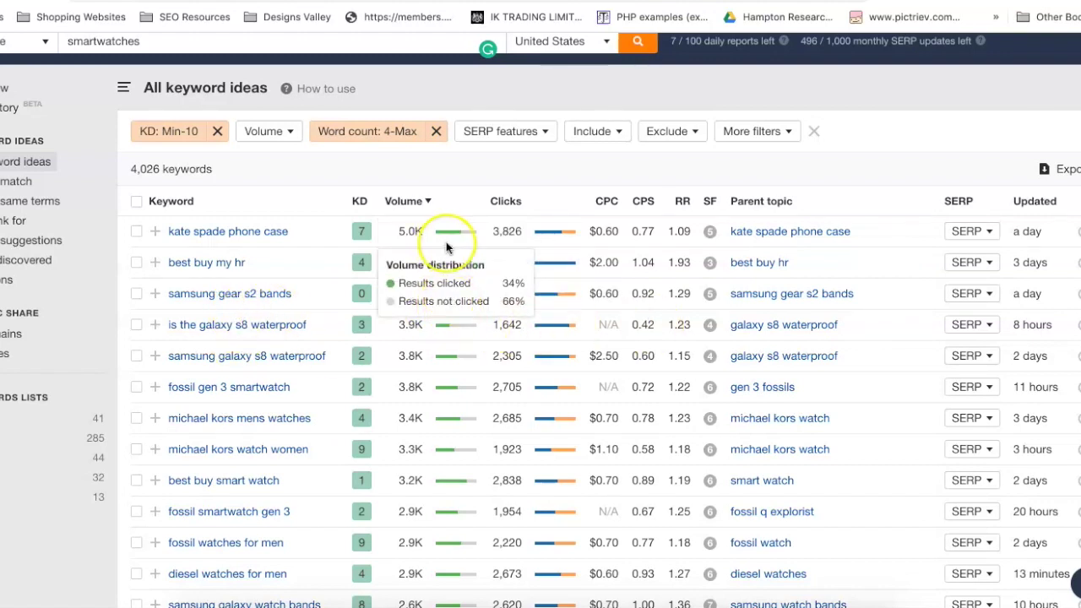
{"action": "mouse_move", "coordinate": [456, 253]}
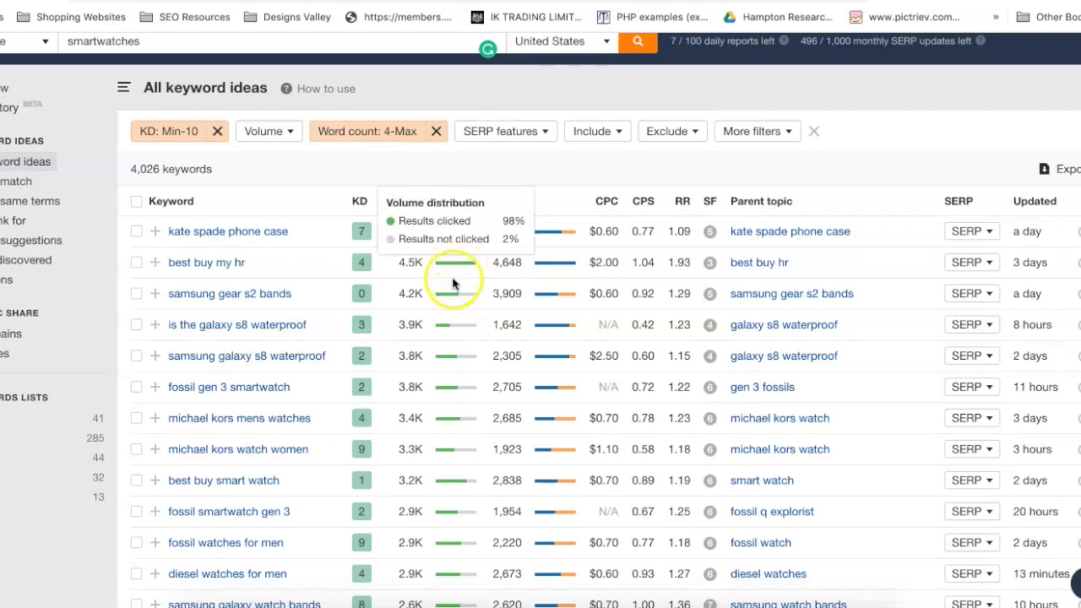
{"action": "mouse_move", "coordinate": [447, 364]}
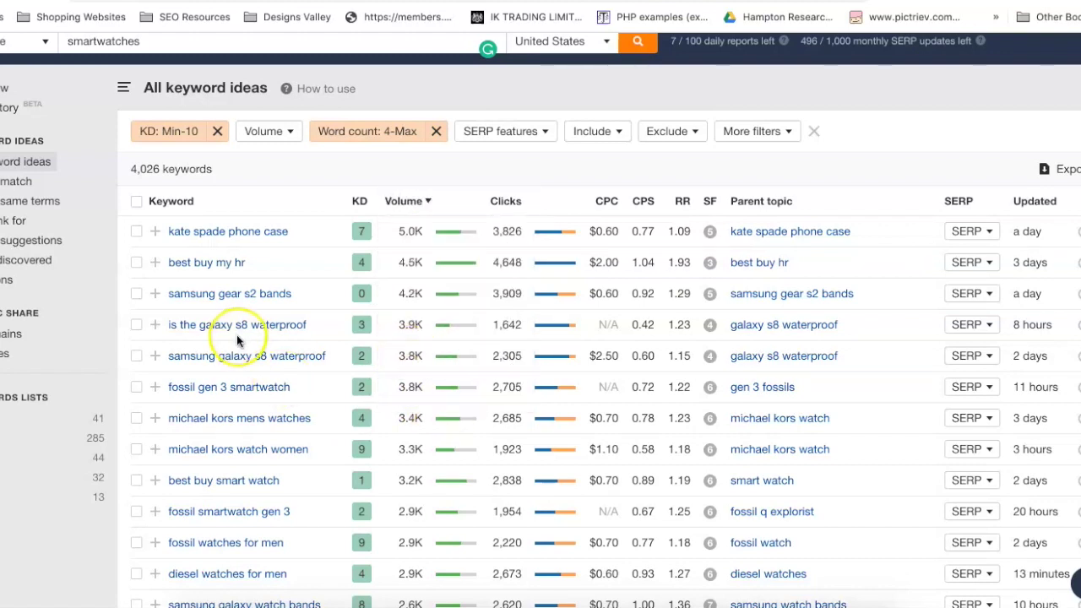
{"action": "mouse_move", "coordinate": [444, 333]}
Step: Switch to Google and search for "5 inches to feet" to see a query answered directly on the results page
{"action": "key", "text": "Return"}
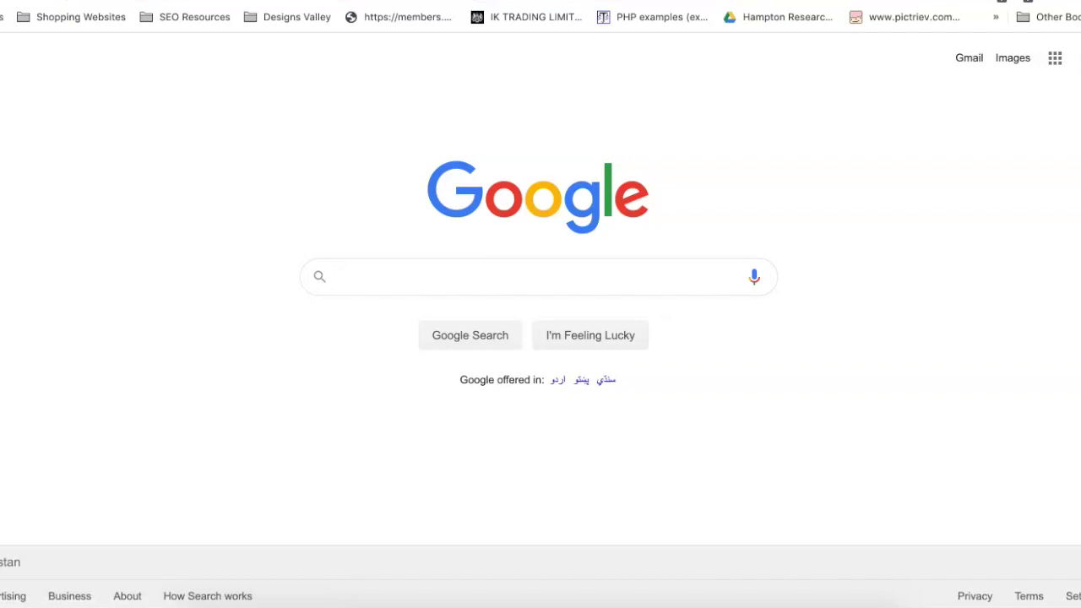
{"action": "type", "text": "5 inches to feet"}
{"action": "key", "text": "Return"}
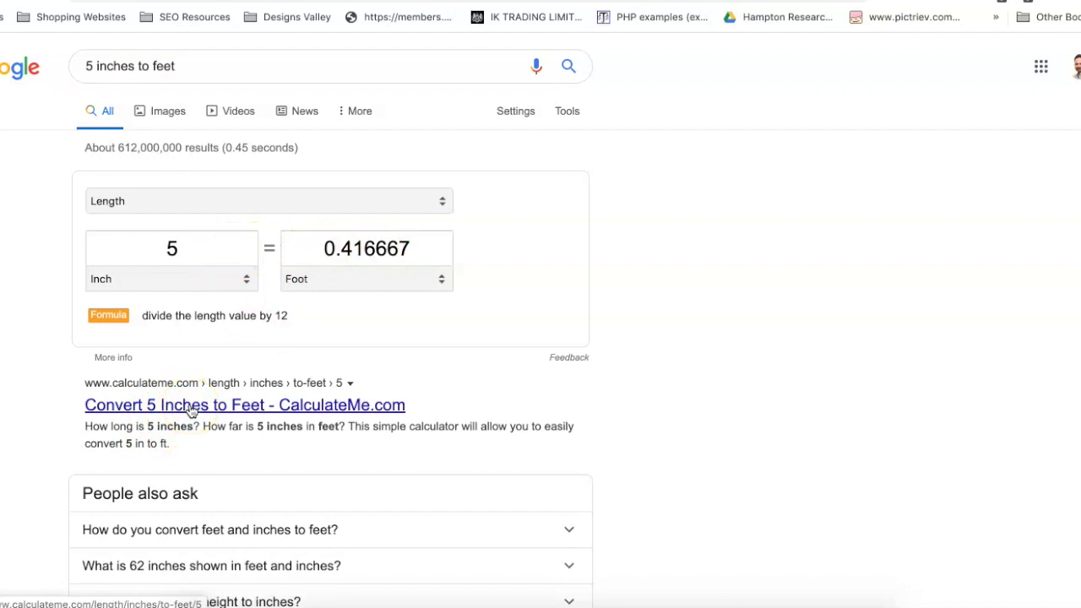
Step: Copy the keyword "samsung gear s2 bands" from the Ahrefs keyword ideas and search Google for it
{"action": "triple_click", "coordinate": [192, 67]}
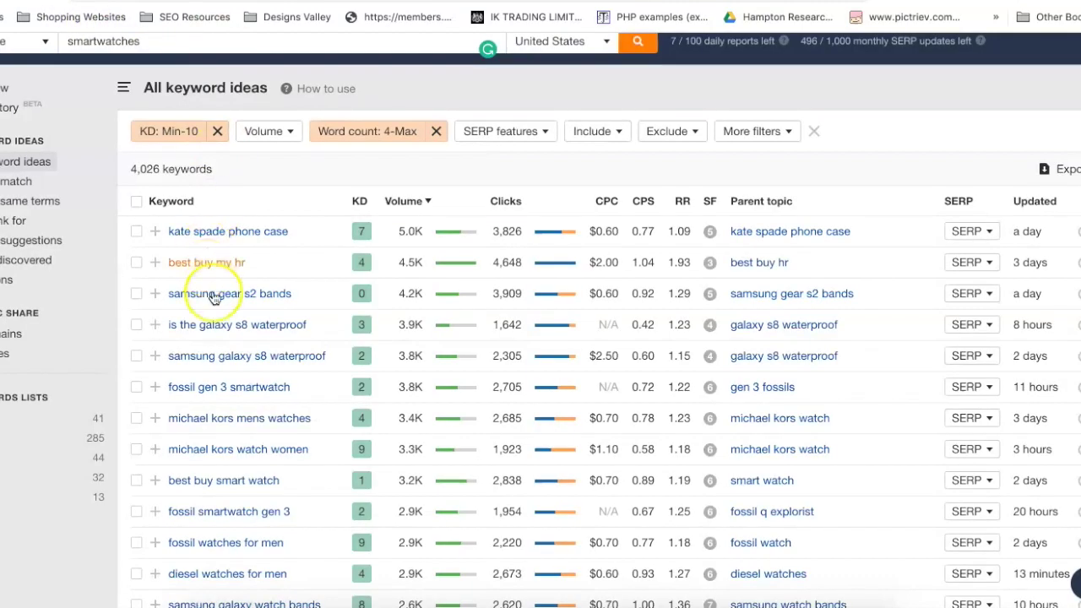
{"action": "right_click", "coordinate": [215, 294]}
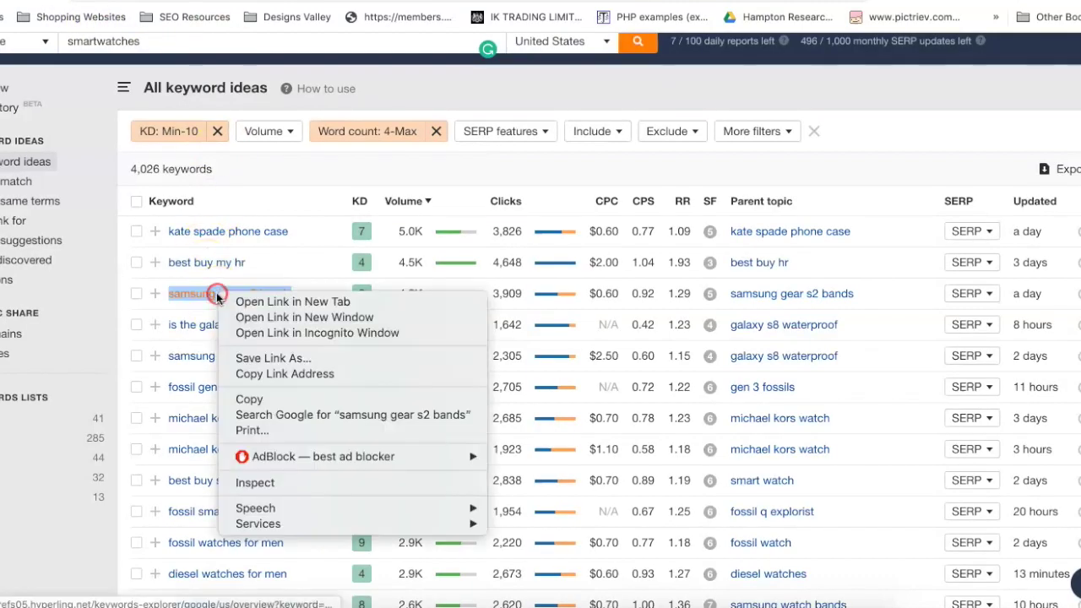
{"action": "left_click", "coordinate": [259, 396]}
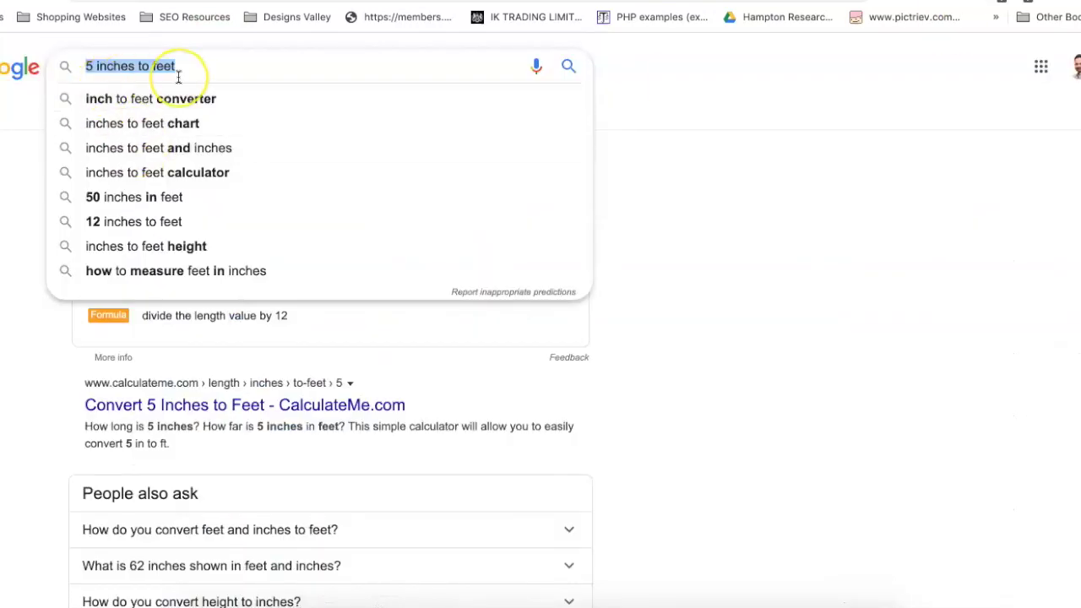
{"action": "key", "text": "ctrl+v"}
{"action": "key", "text": "Return"}
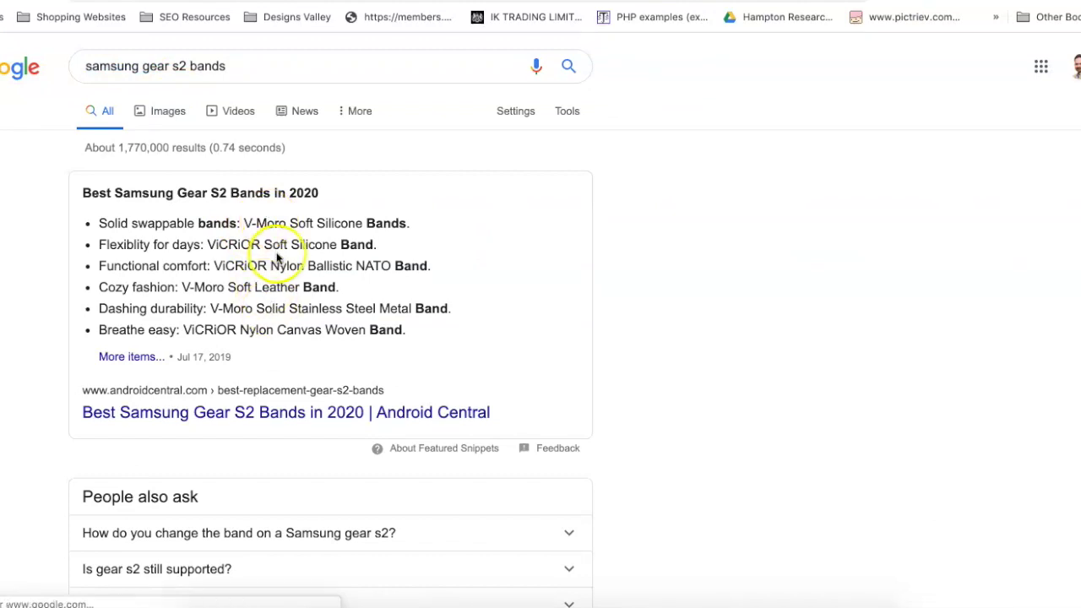
Step: Examine the Google results for "samsung gear s2 bands", including the featured snippet and the suggested queries
{"action": "left_click", "coordinate": [217, 417]}
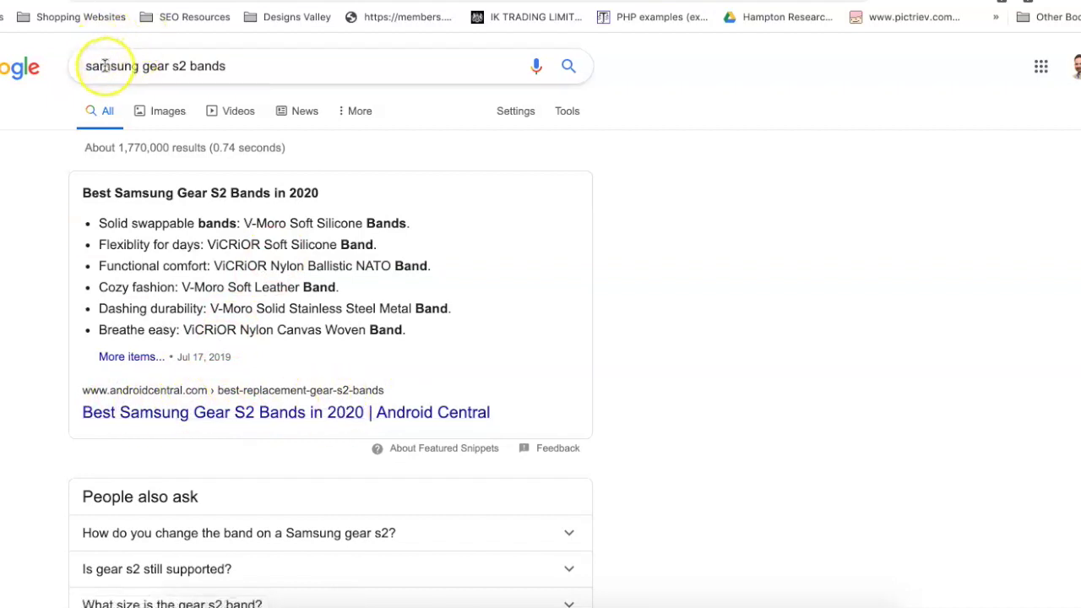
{"action": "scroll", "coordinate": [181, 217], "scroll_direction": "down", "scroll_amount": 1}
{"action": "scroll", "coordinate": [189, 234], "scroll_direction": "up", "scroll_amount": 1}
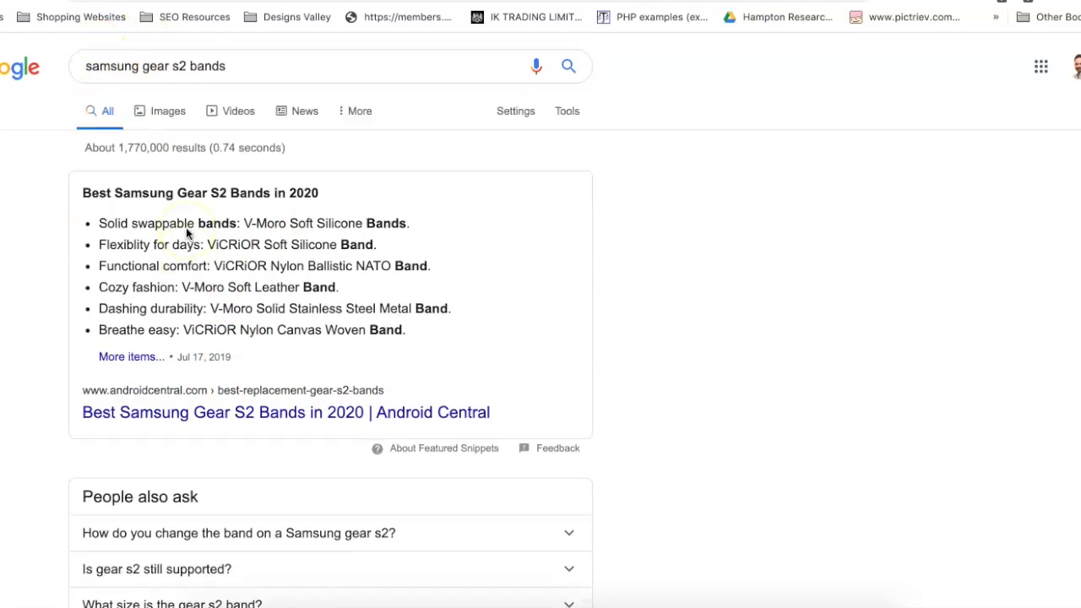
{"action": "left_click", "coordinate": [87, 68]}
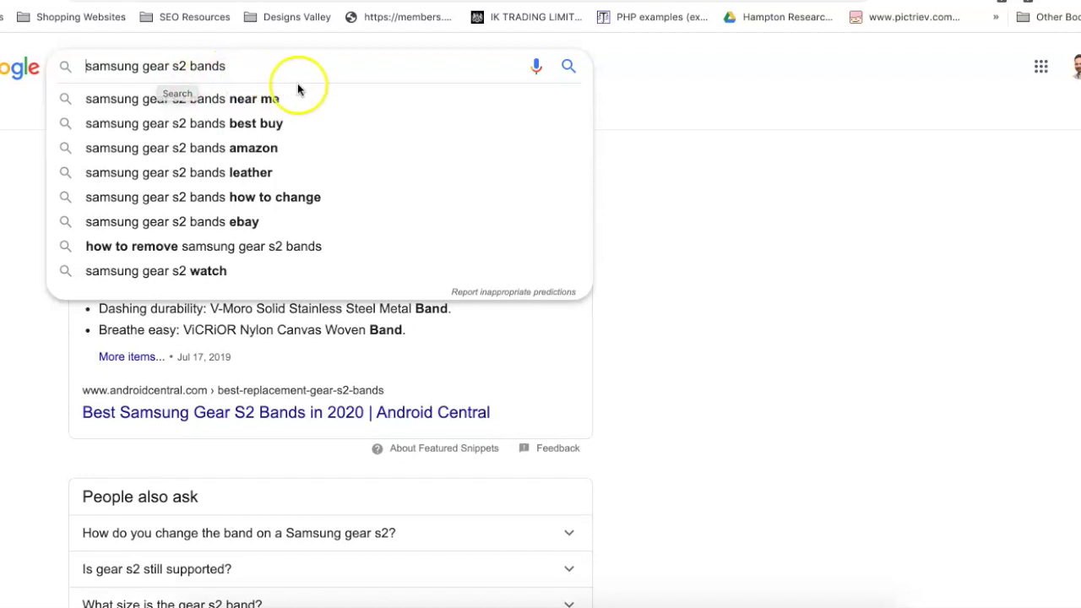
{"action": "left_click", "coordinate": [667, 97]}
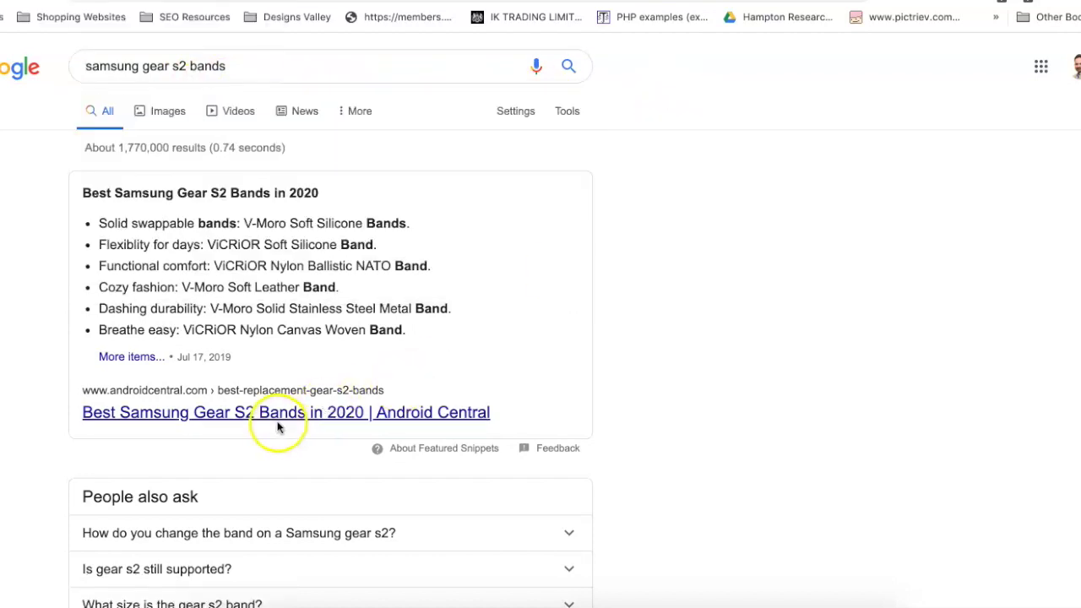
{"action": "scroll", "coordinate": [274, 309], "scroll_direction": "down", "scroll_amount": 1}
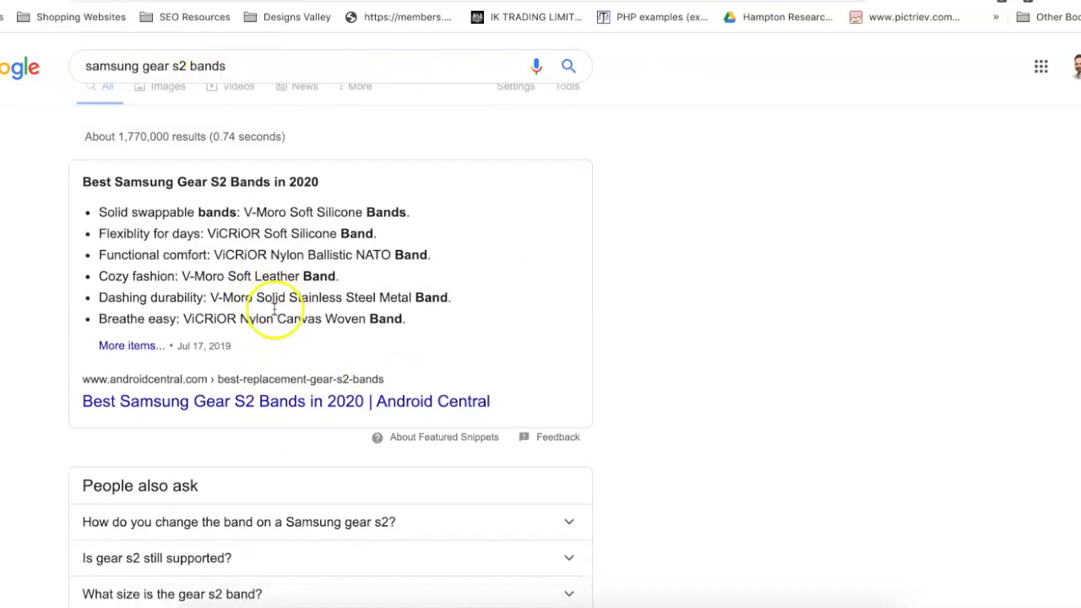
{"action": "scroll", "coordinate": [277, 335], "scroll_direction": "up", "scroll_amount": 1}
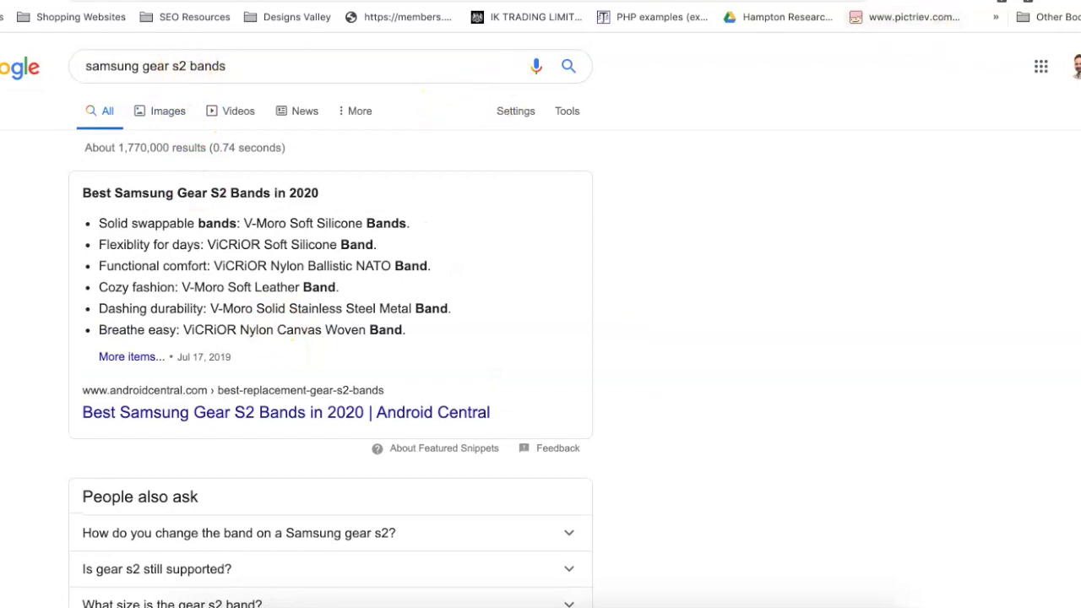
Step: Copy the keyword "best buy smart watch" from the Ahrefs keyword ideas and search Google for it
{"action": "left_click", "coordinate": [257, 1]}
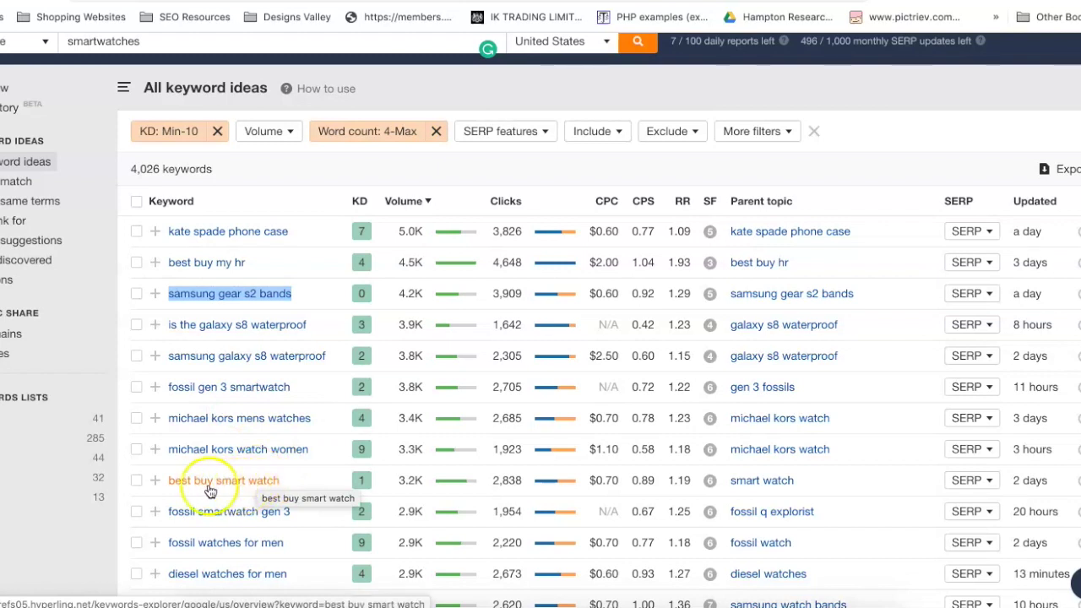
{"action": "scroll", "coordinate": [265, 493], "scroll_direction": "down", "scroll_amount": 1}
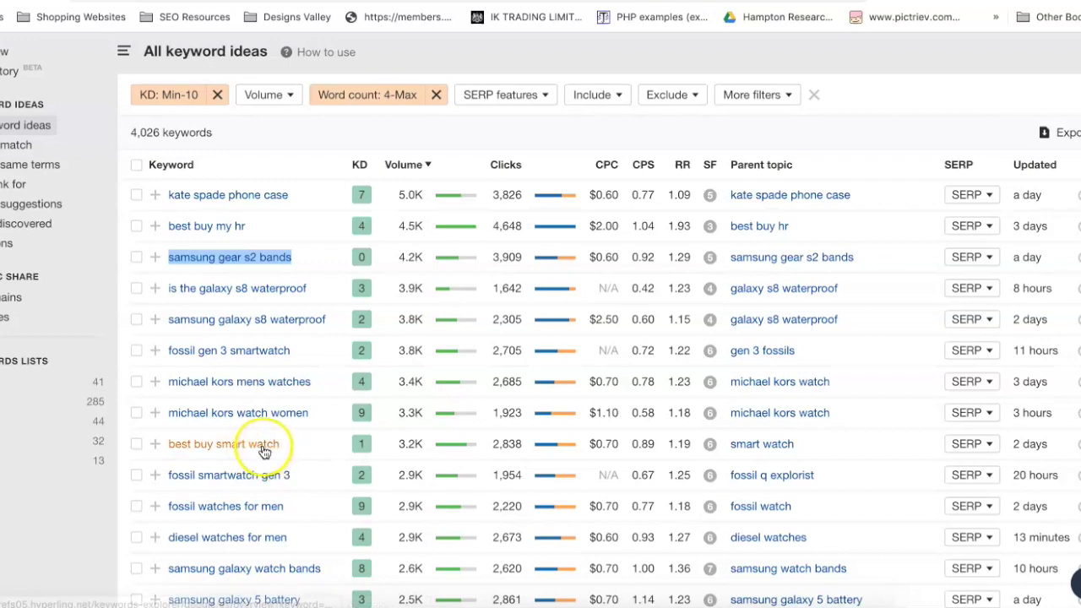
{"action": "right_click", "coordinate": [211, 446]}
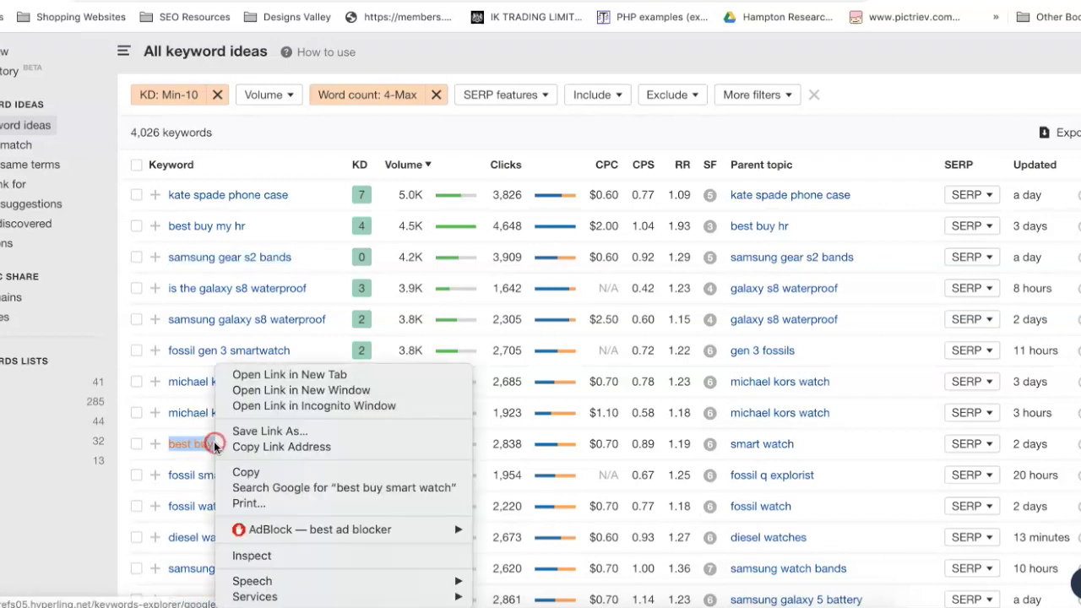
{"action": "left_click", "coordinate": [246, 472]}
{"action": "key", "text": "ctrl+Tab"}
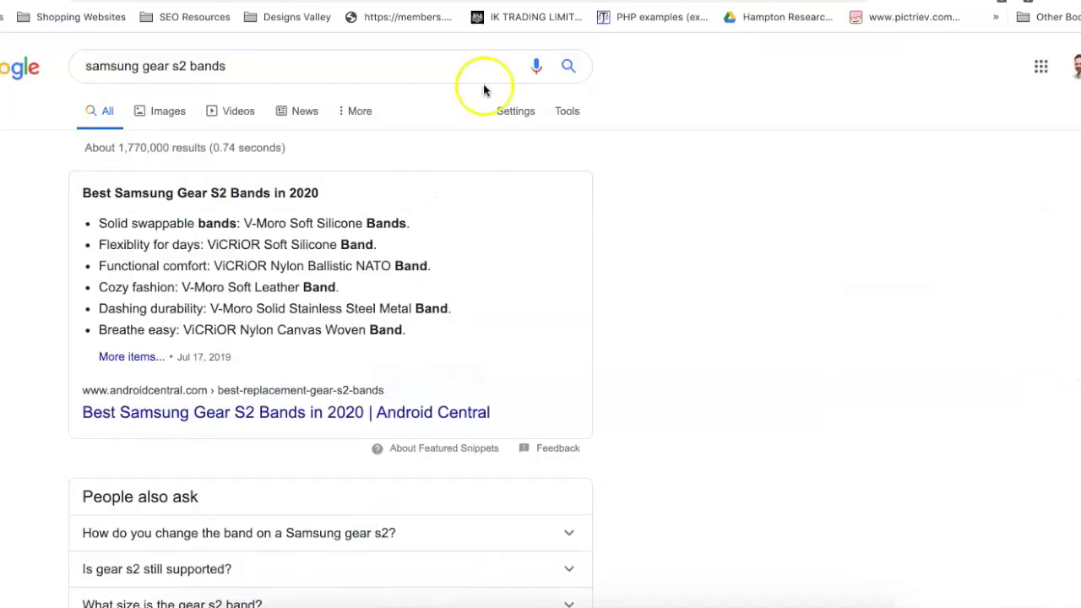
{"action": "left_click", "coordinate": [264, 66]}
{"action": "triple_click", "coordinate": [264, 65]}
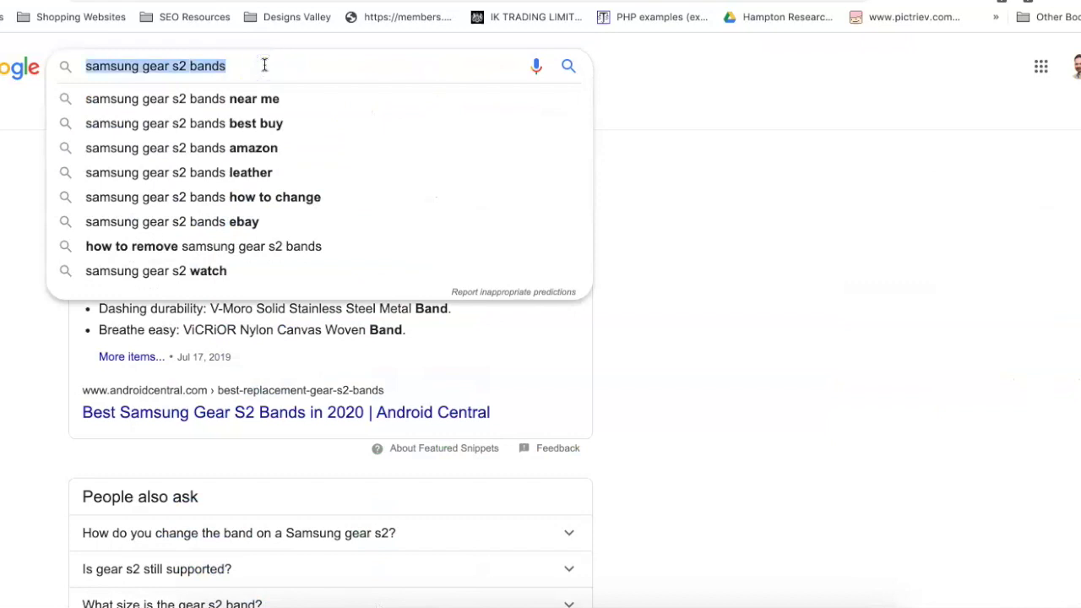
{"action": "key", "text": "ctrl+v"}
{"action": "key", "text": "Return"}
{"action": "left_click", "coordinate": [436, 140]}
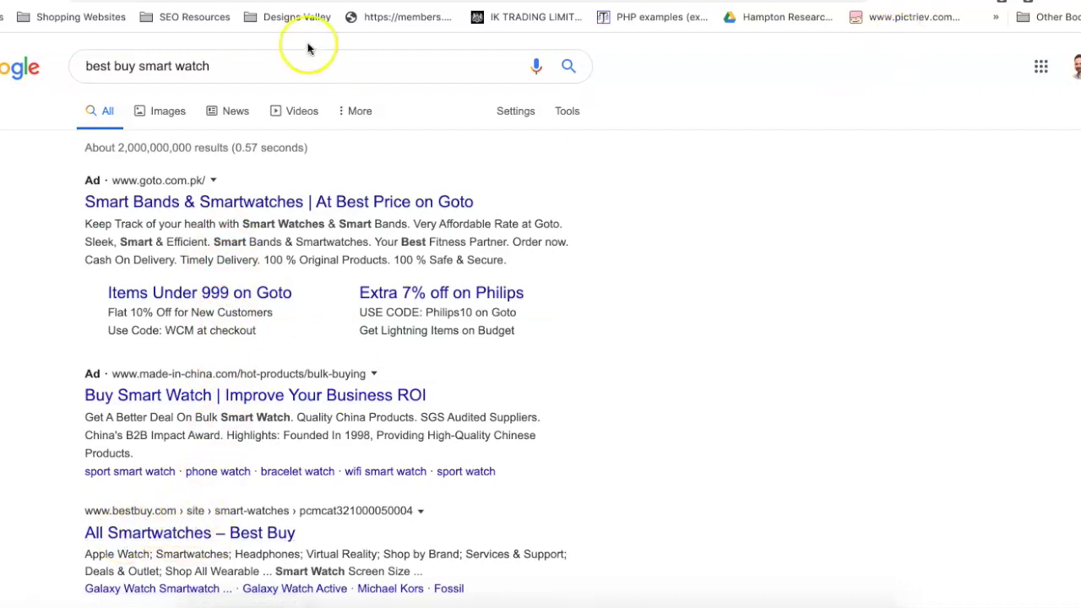
Step: Return to Ahrefs and review further filtered keyword ideas below "best buy smart watch"
{"action": "left_click", "coordinate": [314, 2]}
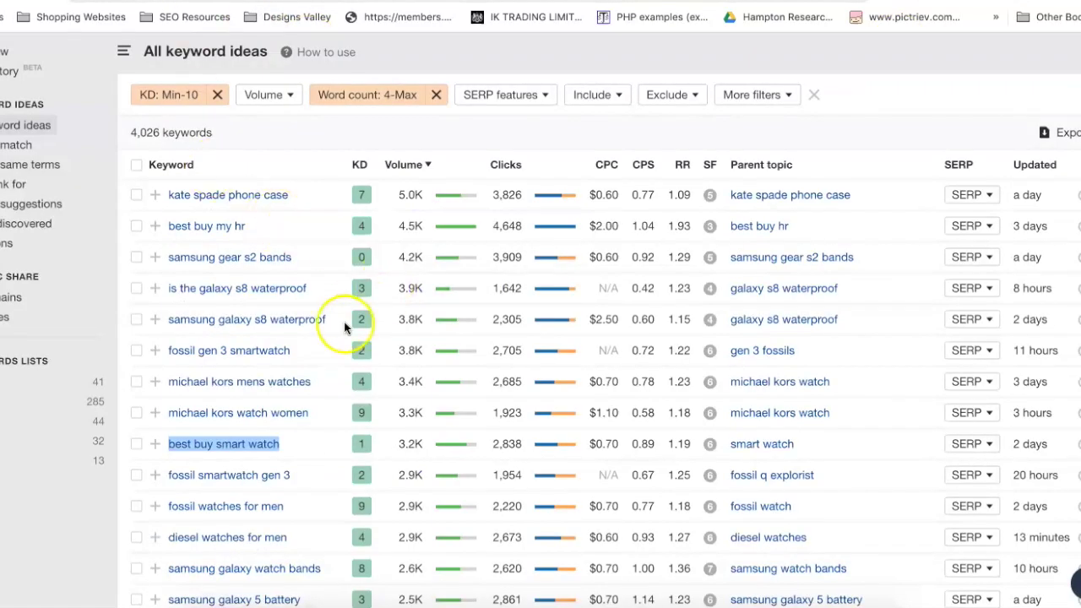
{"action": "scroll", "coordinate": [345, 321], "scroll_direction": "down", "scroll_amount": 1}
{"action": "scroll", "coordinate": [345, 441], "scroll_direction": "down", "scroll_amount": 1}
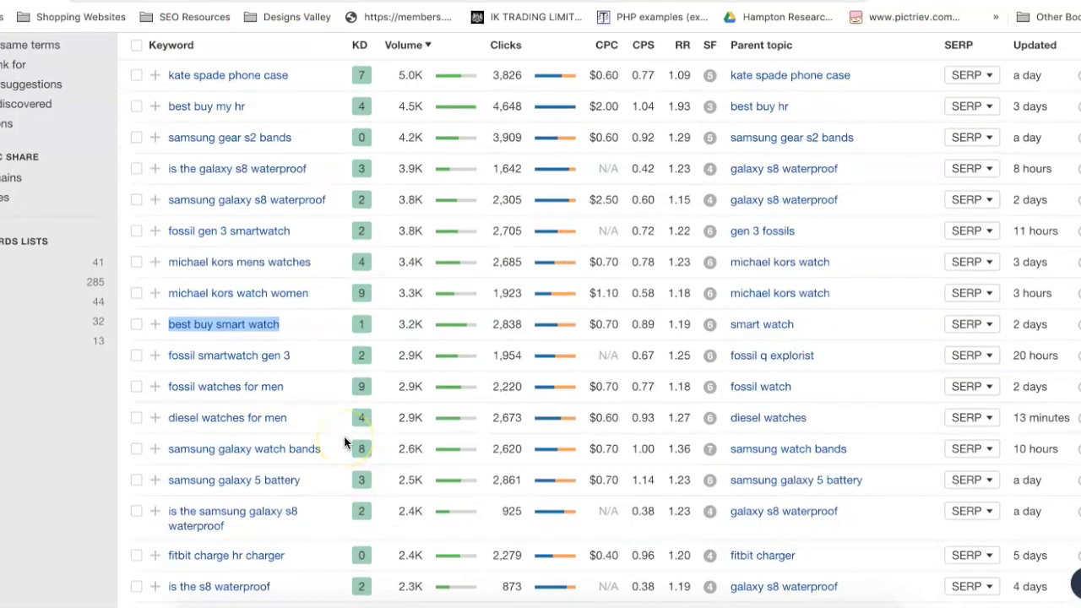
Step: Filter the smartwatch keyword ideas to include only those containing the word "best"
{"action": "scroll", "coordinate": [346, 437], "scroll_direction": "down", "scroll_amount": 1}
{"action": "scroll", "coordinate": [208, 279], "scroll_direction": "up", "scroll_amount": 4}
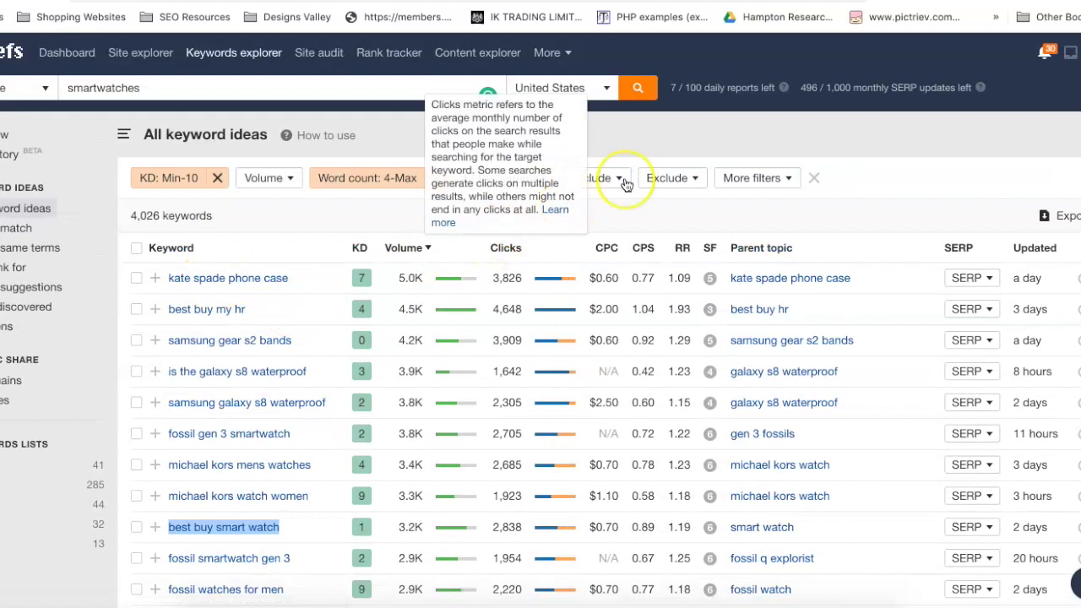
{"action": "left_click", "coordinate": [603, 177]}
{"action": "left_click", "coordinate": [617, 239]}
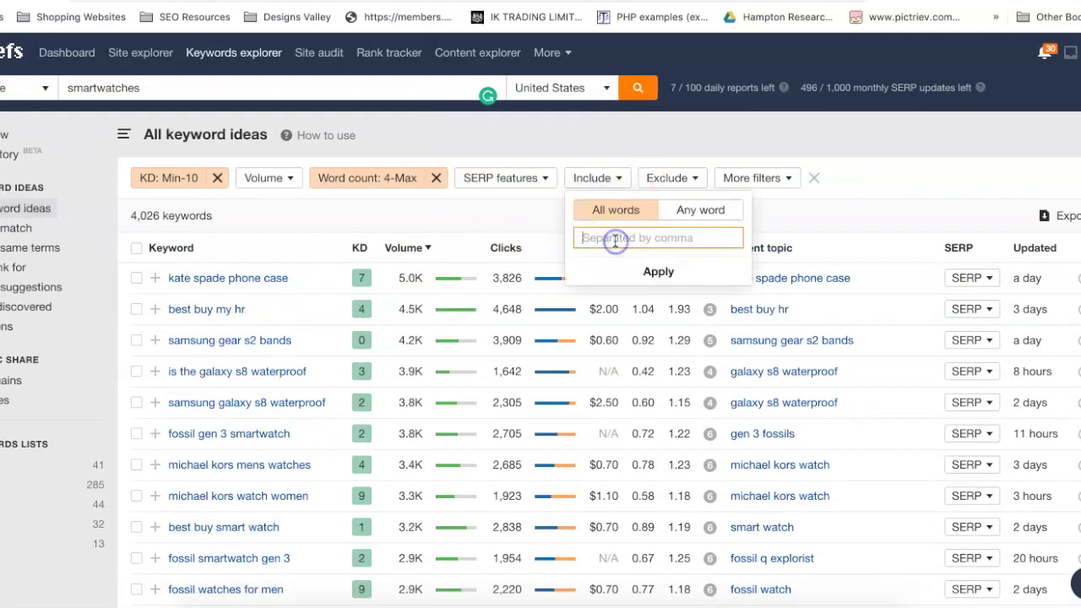
{"action": "type", "text": "best"}
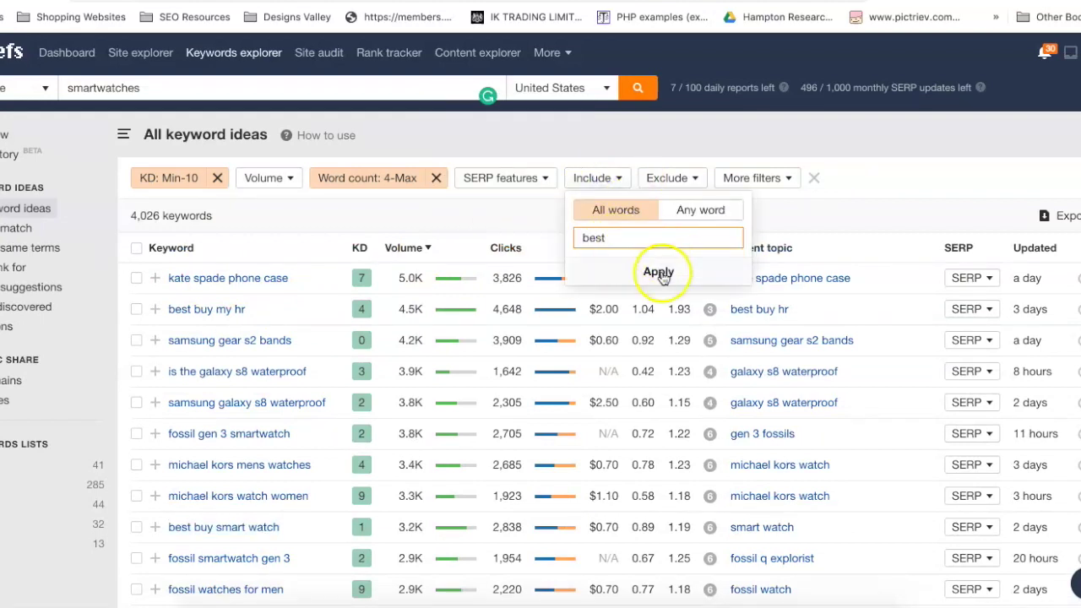
{"action": "left_click", "coordinate": [658, 271]}
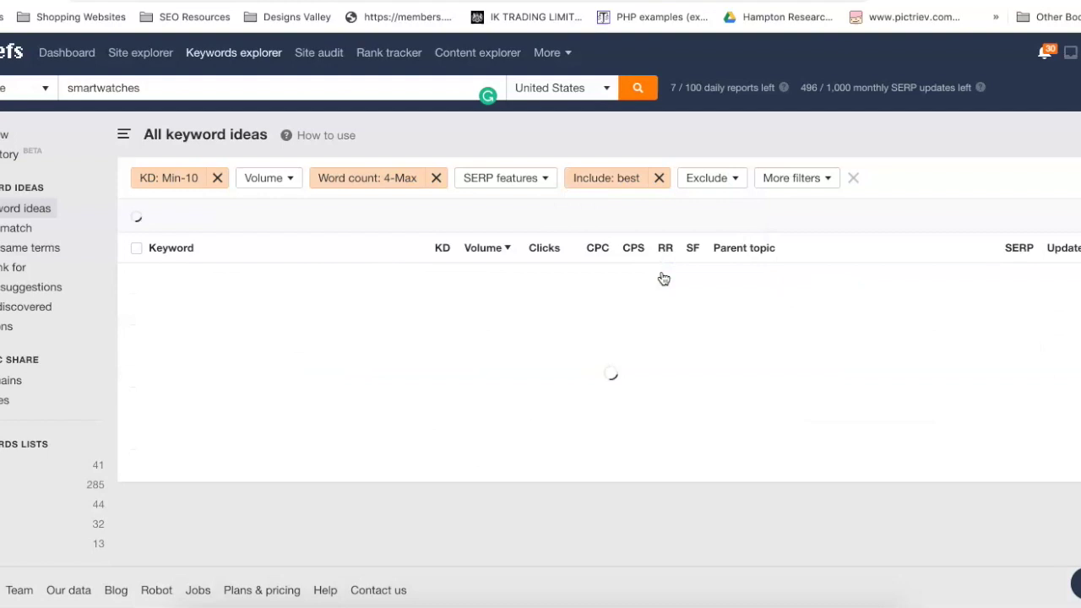
{"action": "left_click", "coordinate": [677, 268]}
{"action": "left_click", "coordinate": [635, 271]}
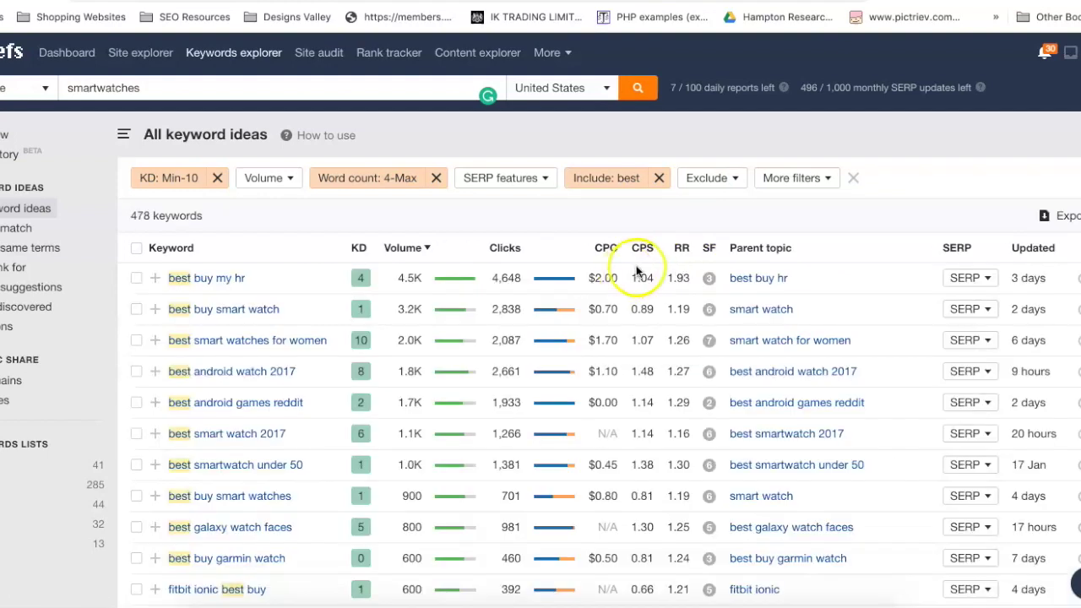
Step: Examine the filtered "best" keyword ideas, focusing on the difficulty and volume of "best smart watches for women"
{"action": "scroll", "coordinate": [313, 319], "scroll_direction": "down", "scroll_amount": 1}
{"action": "scroll", "coordinate": [314, 319], "scroll_direction": "down", "scroll_amount": 1}
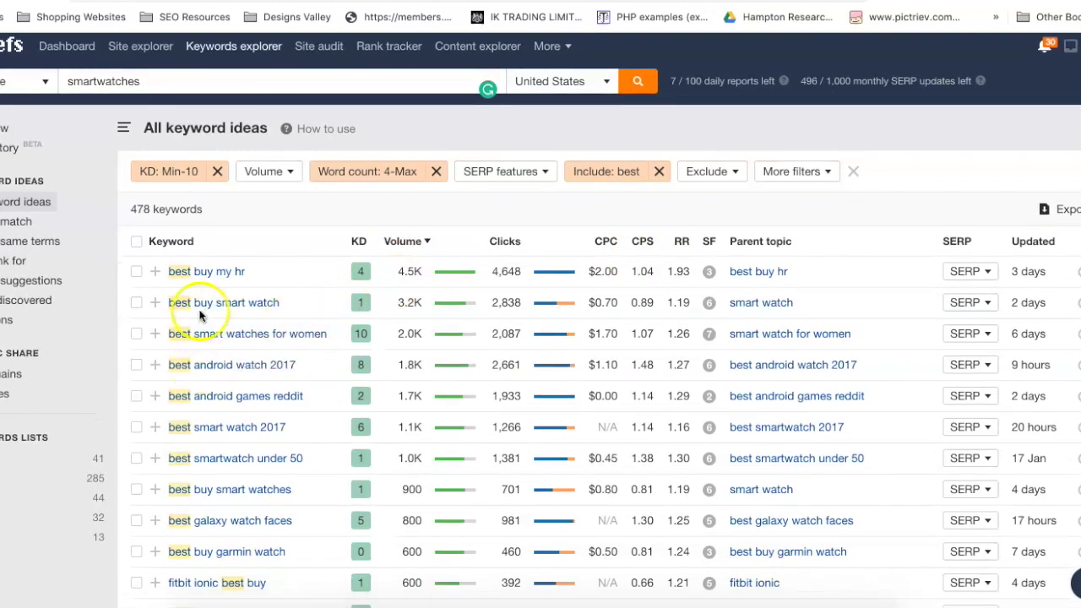
{"action": "left_click", "coordinate": [274, 339]}
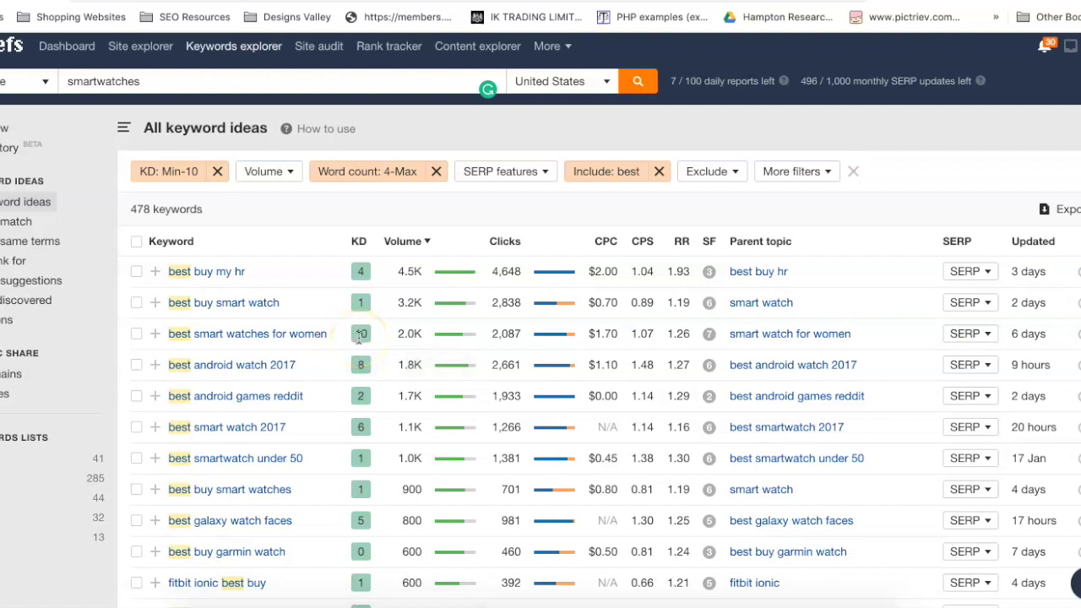
{"action": "left_click", "coordinate": [303, 341]}
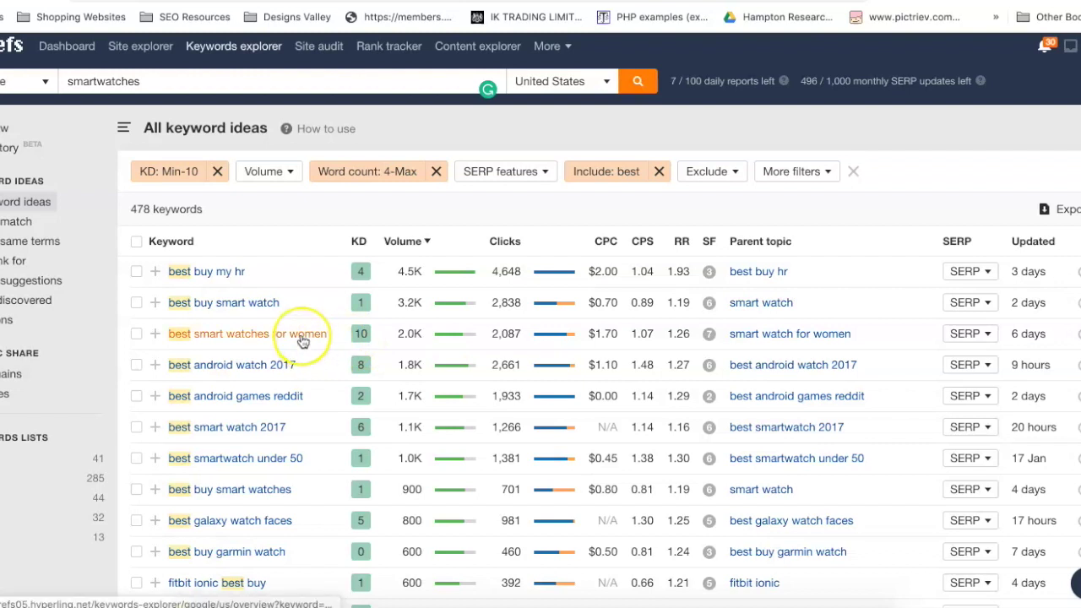
{"action": "left_click", "coordinate": [354, 333]}
{"action": "left_click", "coordinate": [284, 339]}
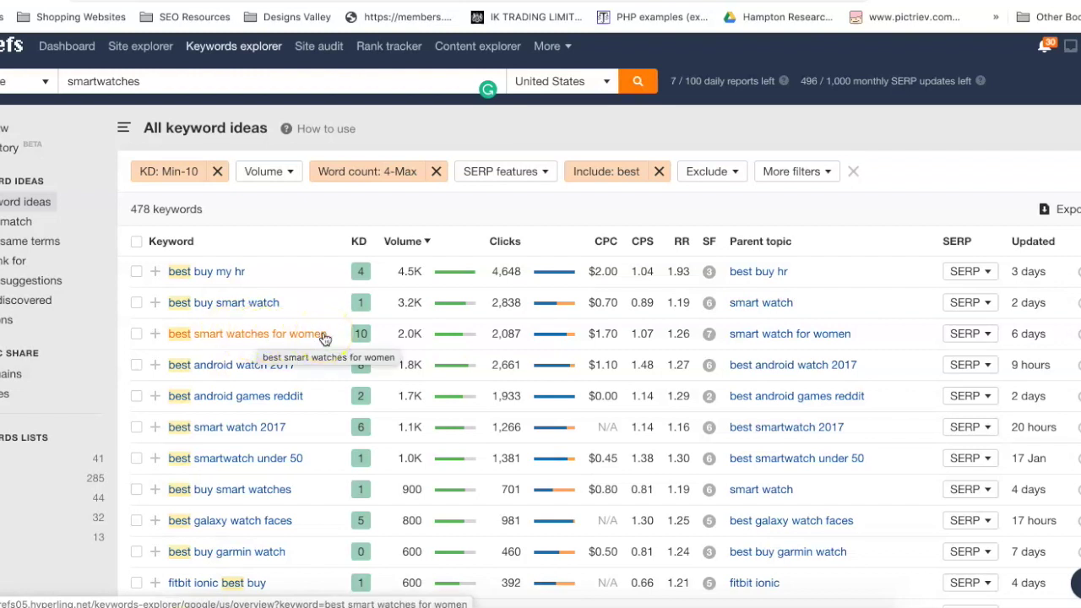
{"action": "left_click", "coordinate": [332, 432]}
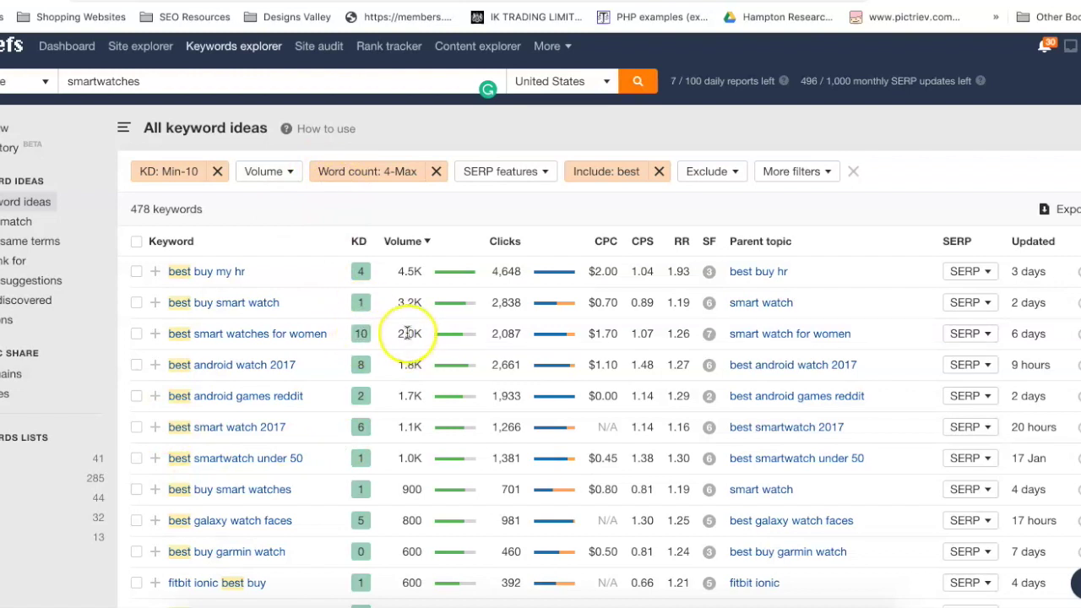
Step: Set the maximum keyword difficulty filter to 5
{"action": "left_click", "coordinate": [178, 172]}
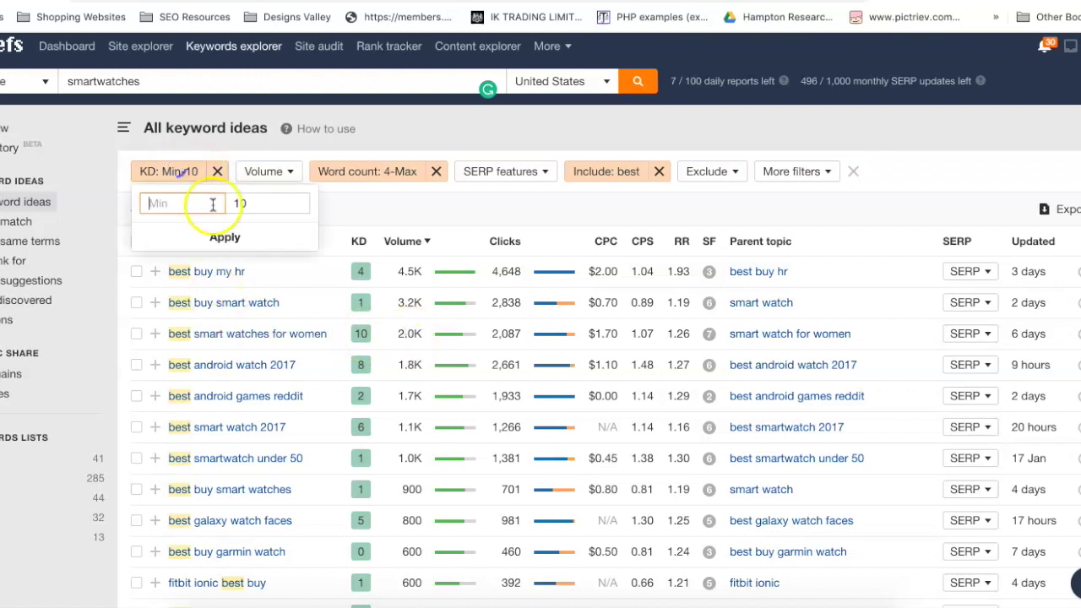
{"action": "double_click", "coordinate": [240, 203]}
{"action": "type", "text": "5"}
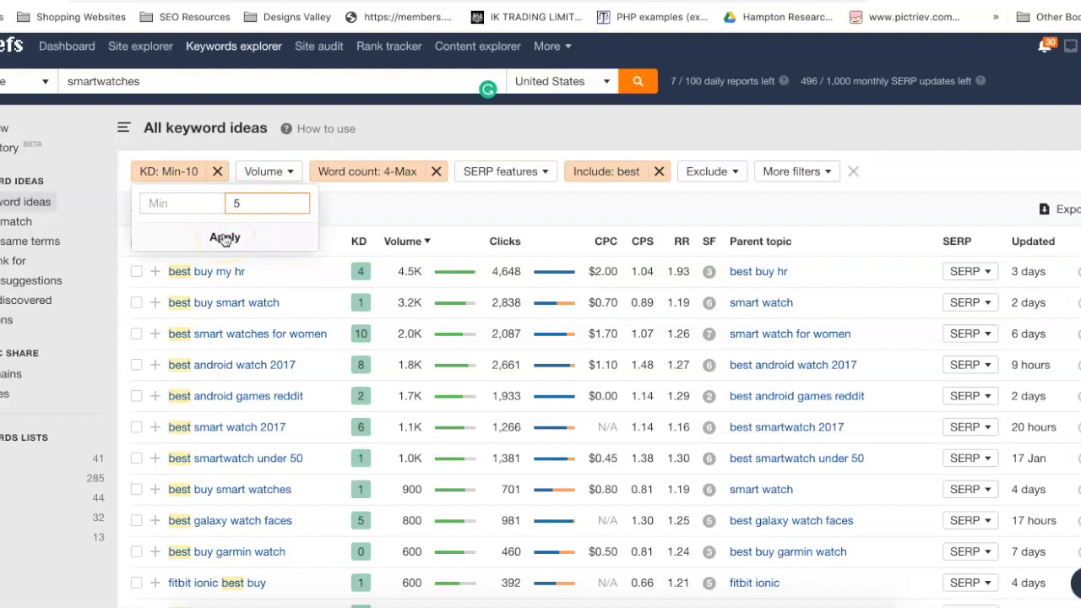
{"action": "left_click", "coordinate": [225, 238]}
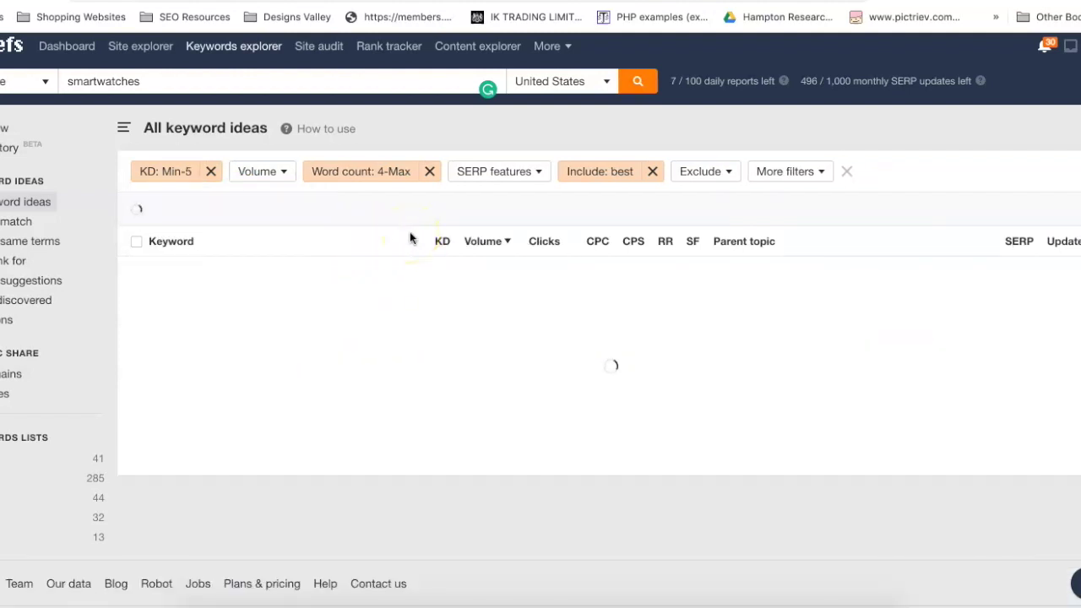
Step: Copy the keyword "best smartwatch under 50", search Google for "allintitle: best smartwatch under 50" and check the number of results
{"action": "mouse_move", "coordinate": [462, 288]}
{"action": "mouse_move", "coordinate": [743, 217]}
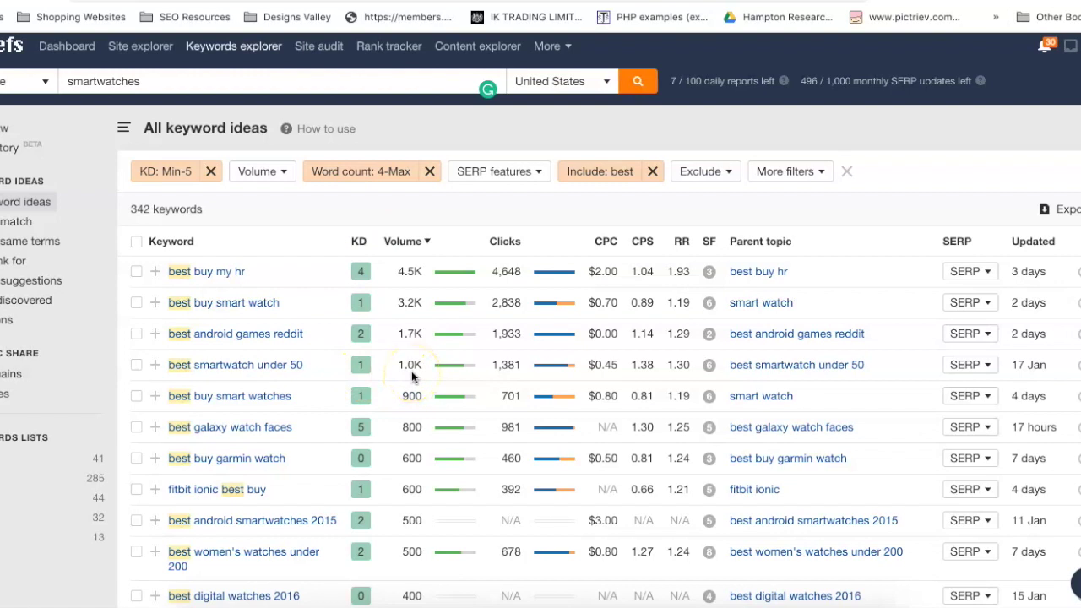
{"action": "mouse_move", "coordinate": [454, 377]}
{"action": "mouse_move", "coordinate": [450, 485]}
{"action": "mouse_move", "coordinate": [456, 397]}
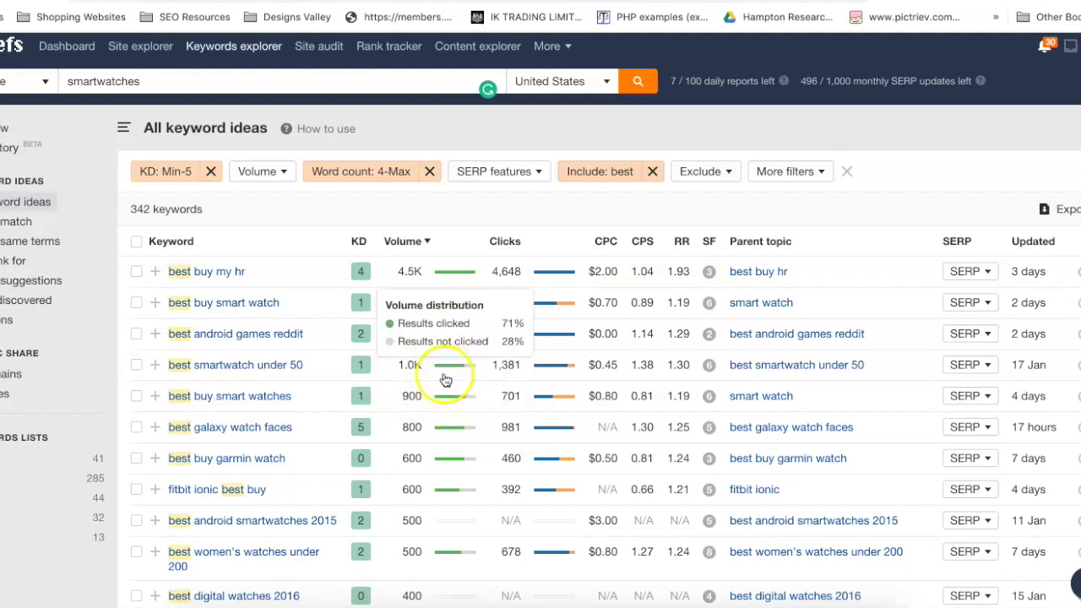
{"action": "right_click", "coordinate": [272, 368]}
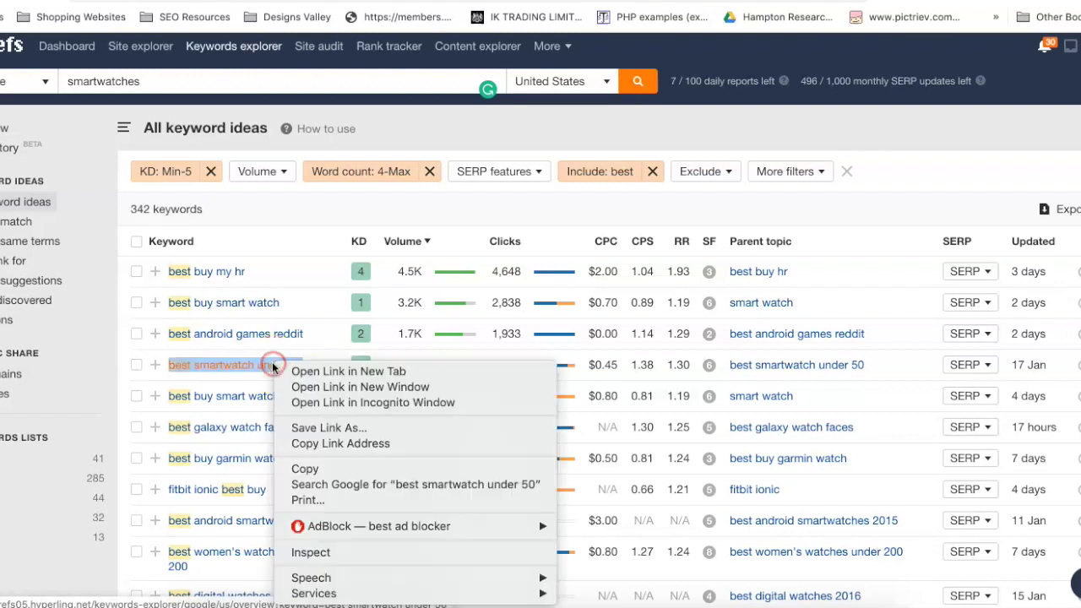
{"action": "left_click", "coordinate": [315, 470]}
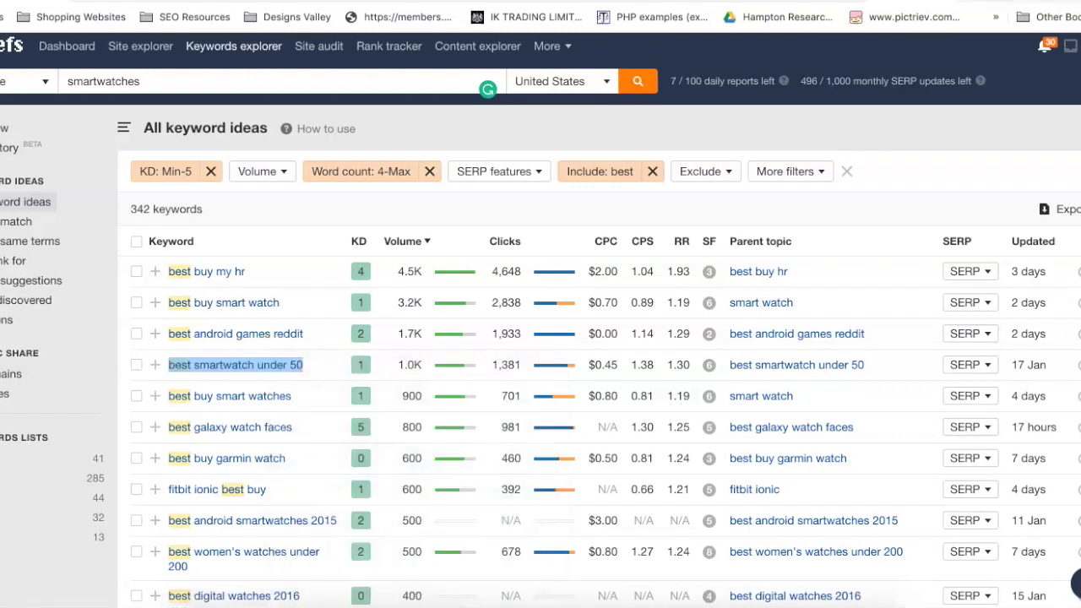
{"action": "left_click", "coordinate": [264, 0]}
{"action": "triple_click", "coordinate": [234, 65]}
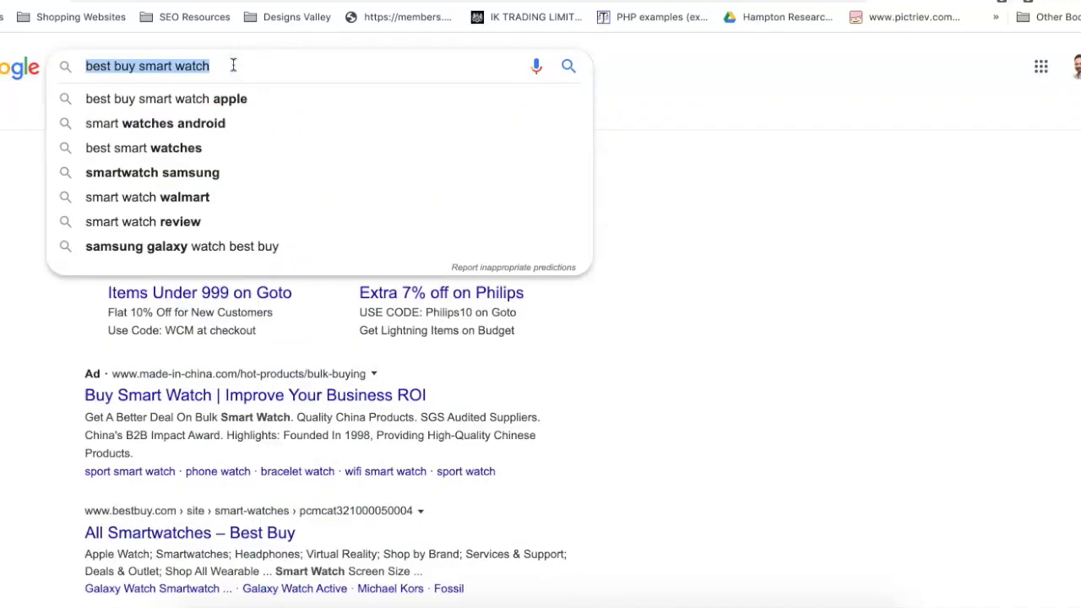
{"action": "type", "text": "allintitle: best smartwatch under 50"}
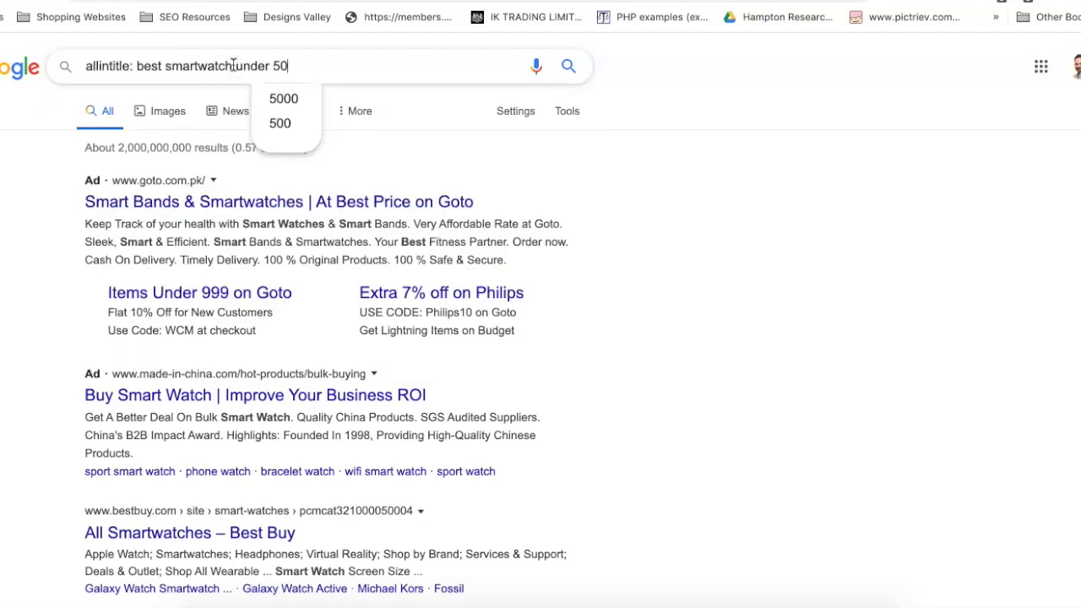
{"action": "key", "text": "Return"}
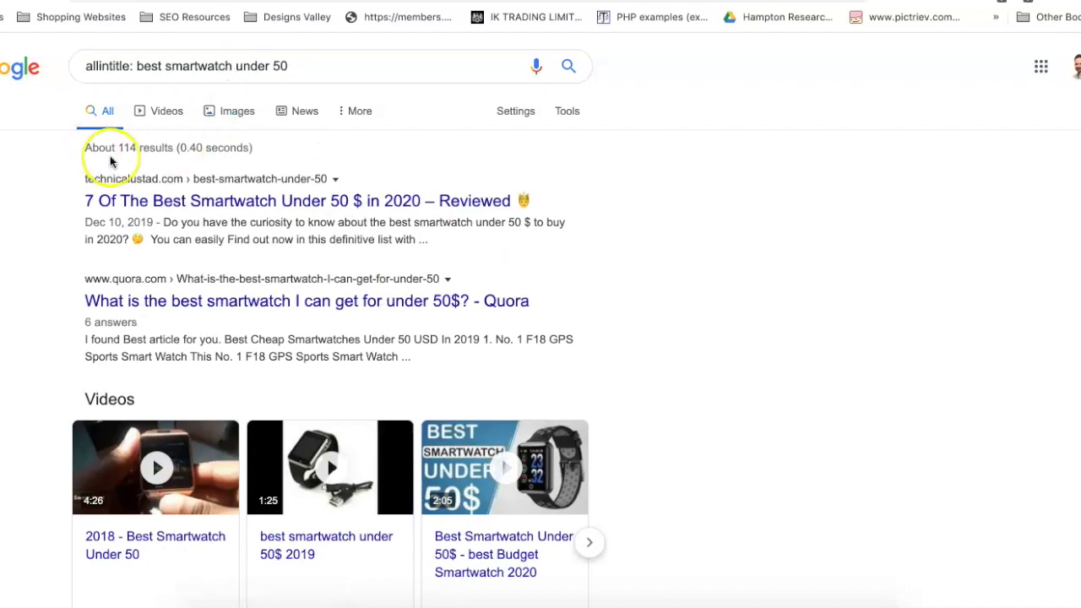
{"action": "left_click_drag", "start_coordinate": [137, 148], "coordinate": [120, 148]}
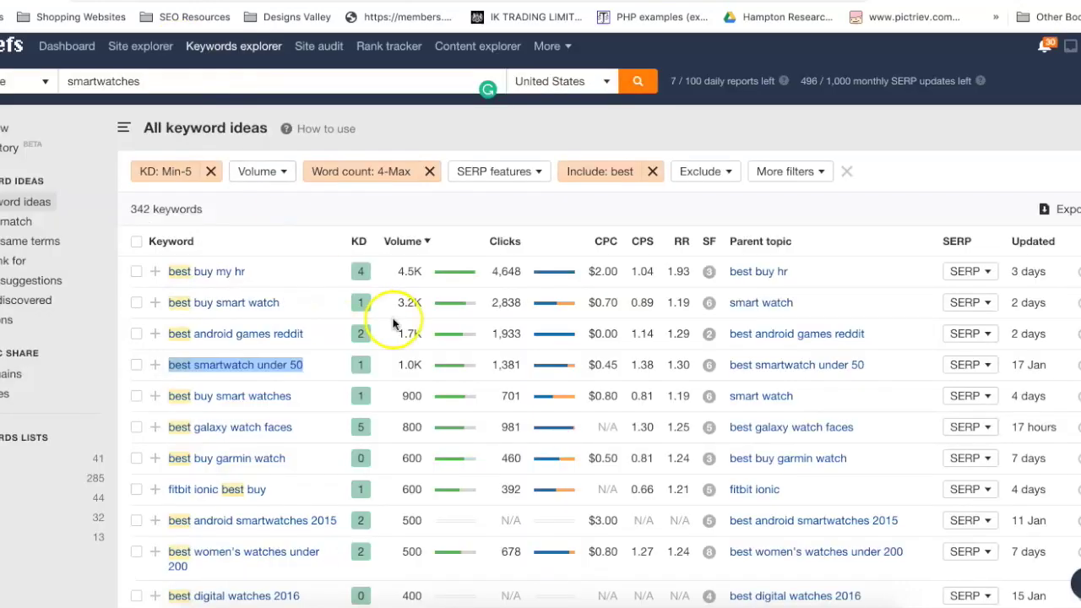
Step: Copy "best galaxy watch faces" from the Ahrefs keyword ideas and search Google for it with the allintitle: operator
{"action": "scroll", "coordinate": [380, 245], "scroll_direction": "down", "scroll_amount": 3}
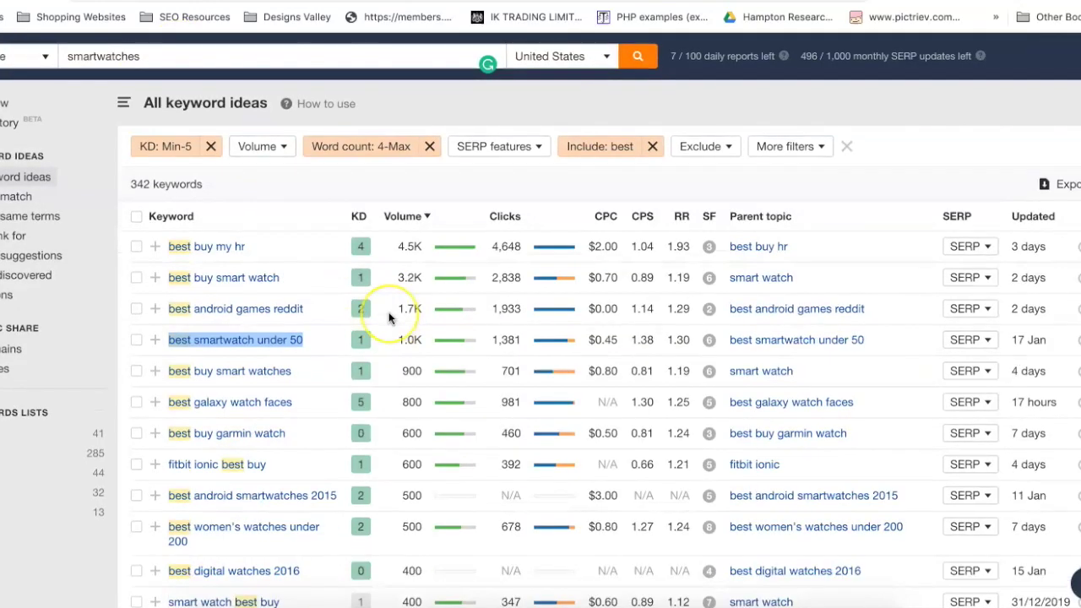
{"action": "scroll", "coordinate": [334, 332], "scroll_direction": "down", "scroll_amount": 1}
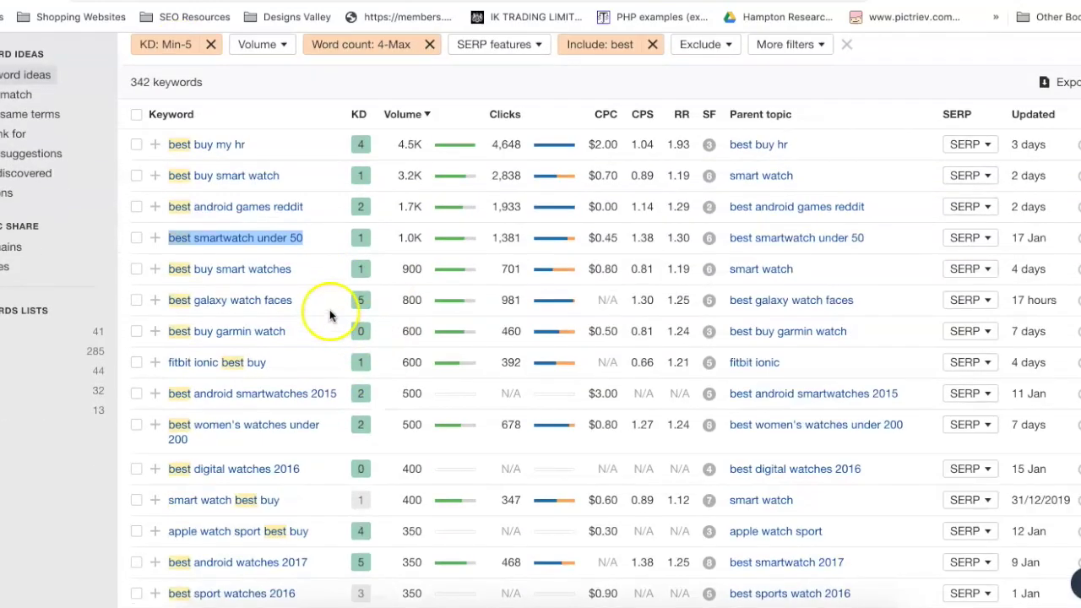
{"action": "right_click", "coordinate": [260, 301]}
{"action": "left_click", "coordinate": [292, 404]}
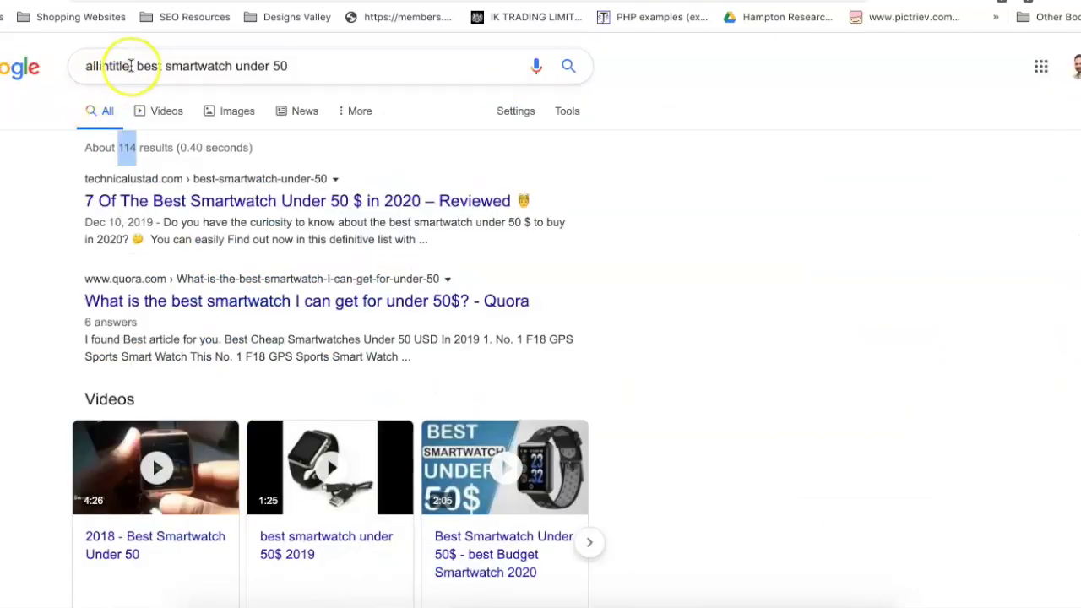
{"action": "left_click_drag", "start_coordinate": [134, 66], "coordinate": [135, 78]}
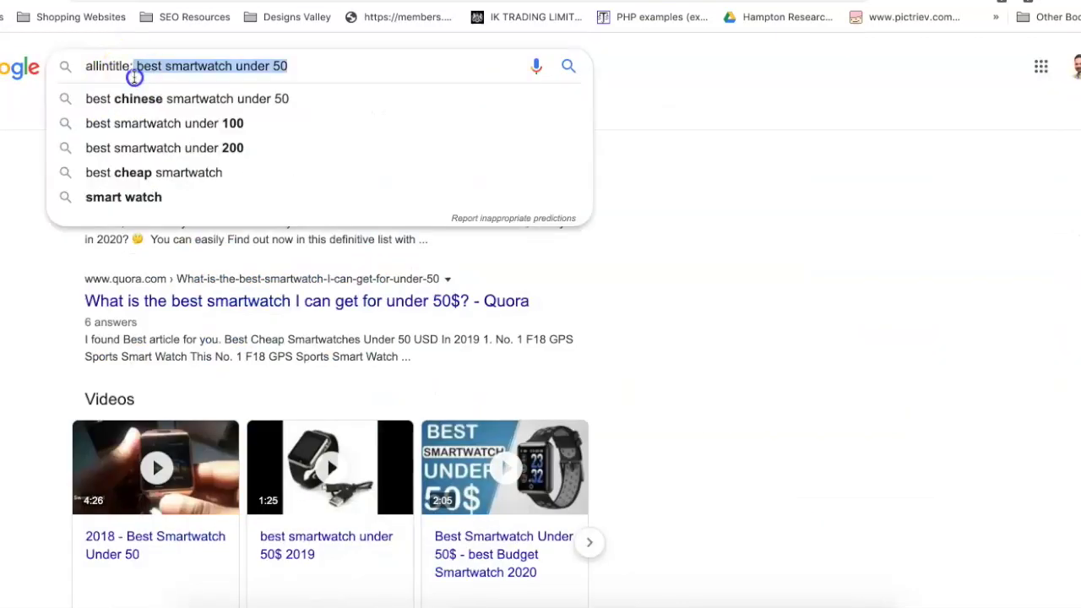
{"action": "key", "text": "ctrl+v"}
{"action": "key", "text": "Return"}
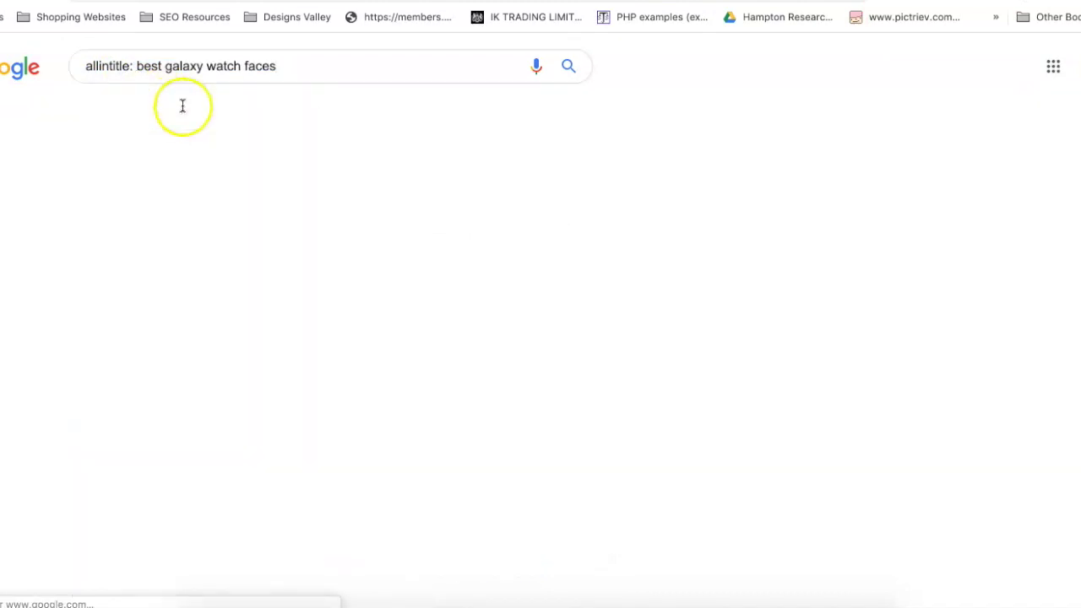
Step: Copy "best women's watches under 200" from the Ahrefs keyword ideas and search Google for it with the allintitle: operator
{"action": "left_click", "coordinate": [216, 2]}
{"action": "scroll", "coordinate": [385, 316], "scroll_direction": "down", "scroll_amount": 2}
{"action": "scroll", "coordinate": [384, 318], "scroll_direction": "down", "scroll_amount": 2}
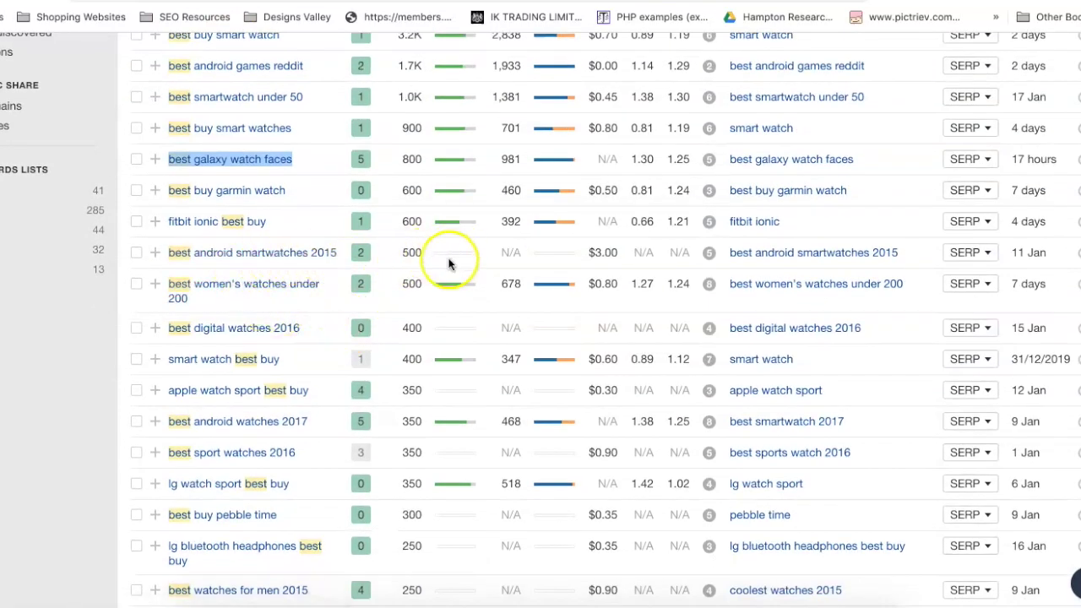
{"action": "right_click", "coordinate": [281, 288]}
{"action": "left_click", "coordinate": [309, 391]}
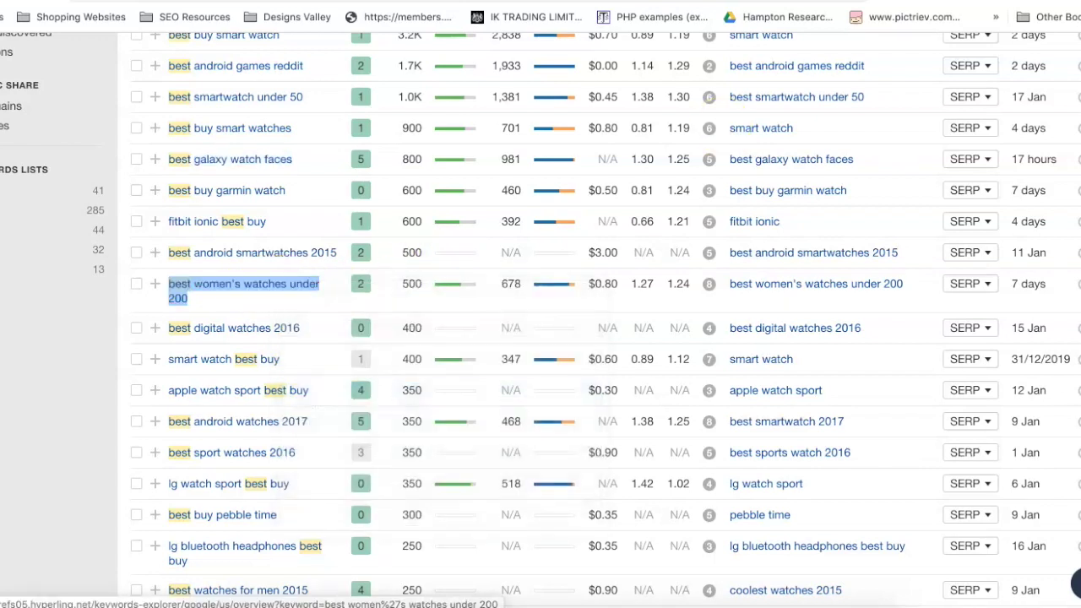
{"action": "left_click", "coordinate": [912, 0]}
{"action": "left_click_drag", "start_coordinate": [135, 67], "coordinate": [134, 82]}
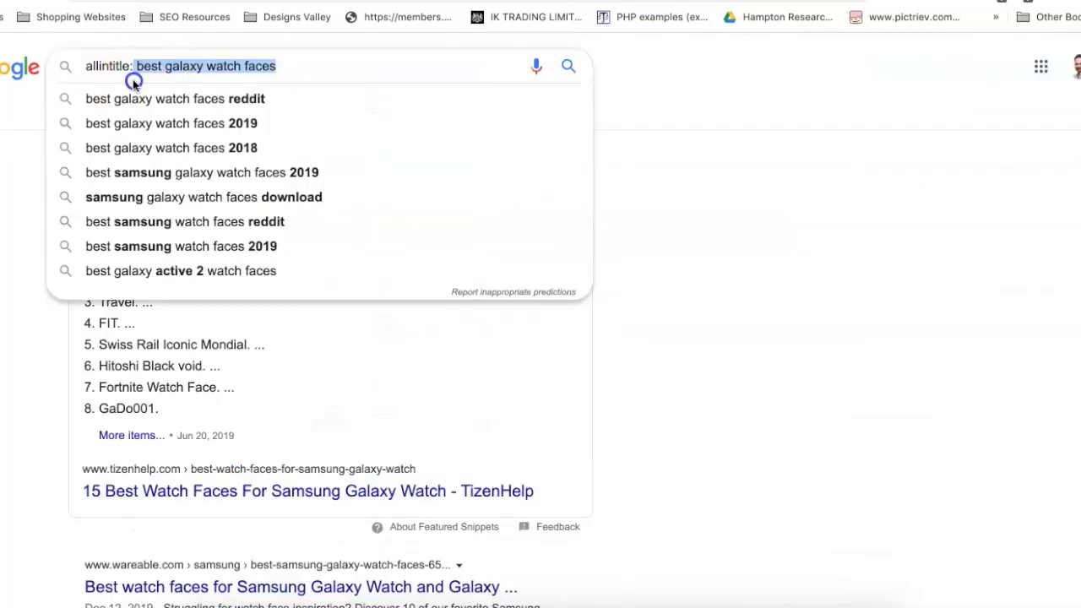
{"action": "key", "text": "ctrl+v"}
{"action": "key", "text": "Return"}
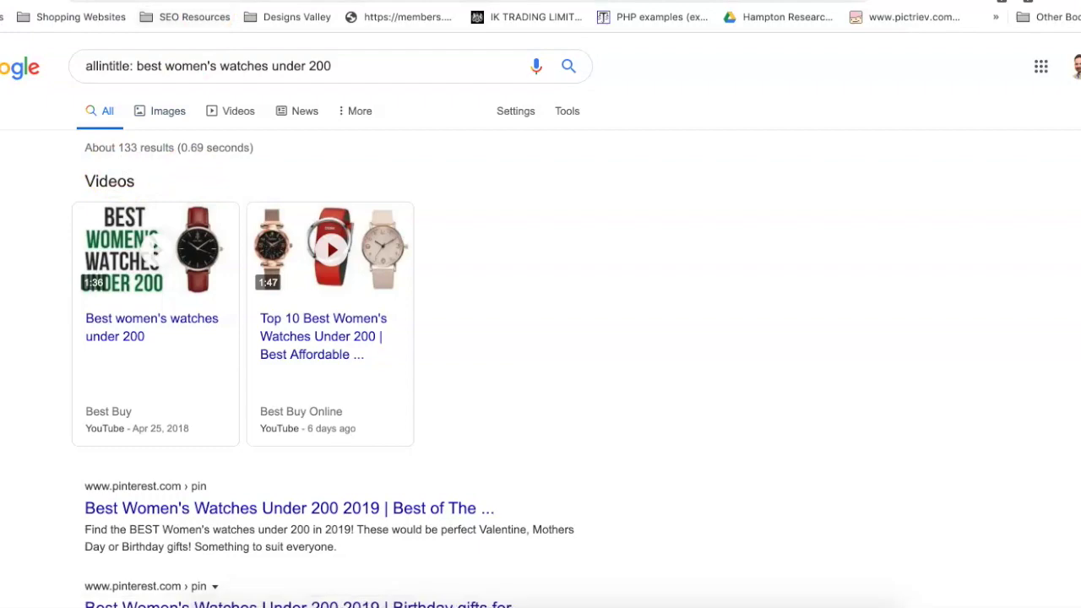
Step: Return to Ahrefs and review the remaining "best" keyword ideas below "best women's watches under 200"
{"action": "left_click", "coordinate": [110, 1]}
{"action": "scroll", "coordinate": [344, 277], "scroll_direction": "down", "scroll_amount": 2}
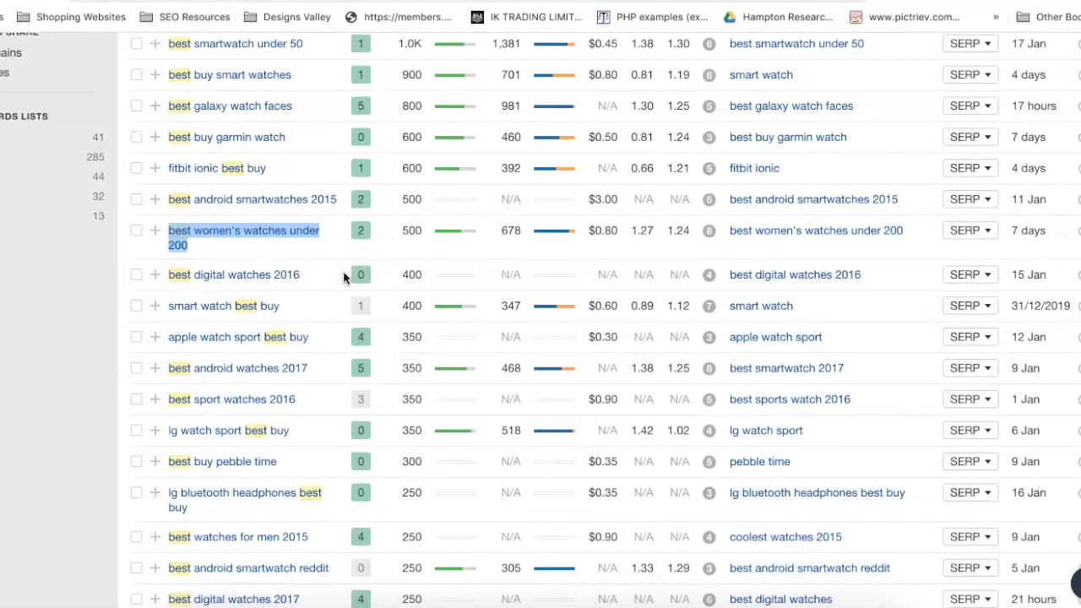
{"action": "scroll", "coordinate": [343, 278], "scroll_direction": "down", "scroll_amount": 1}
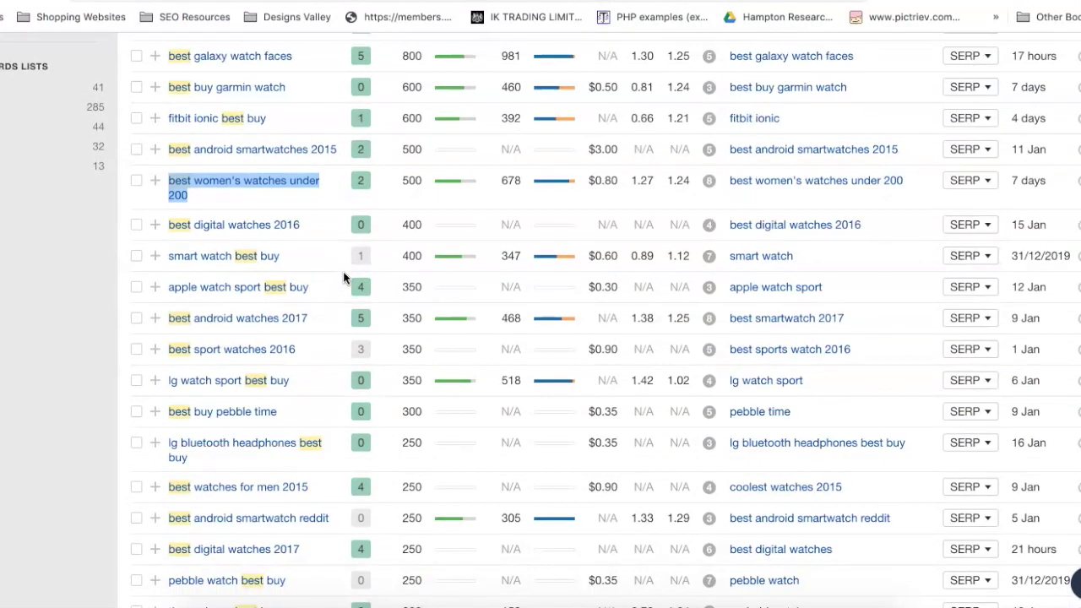
{"action": "scroll", "coordinate": [344, 278], "scroll_direction": "down", "scroll_amount": 1}
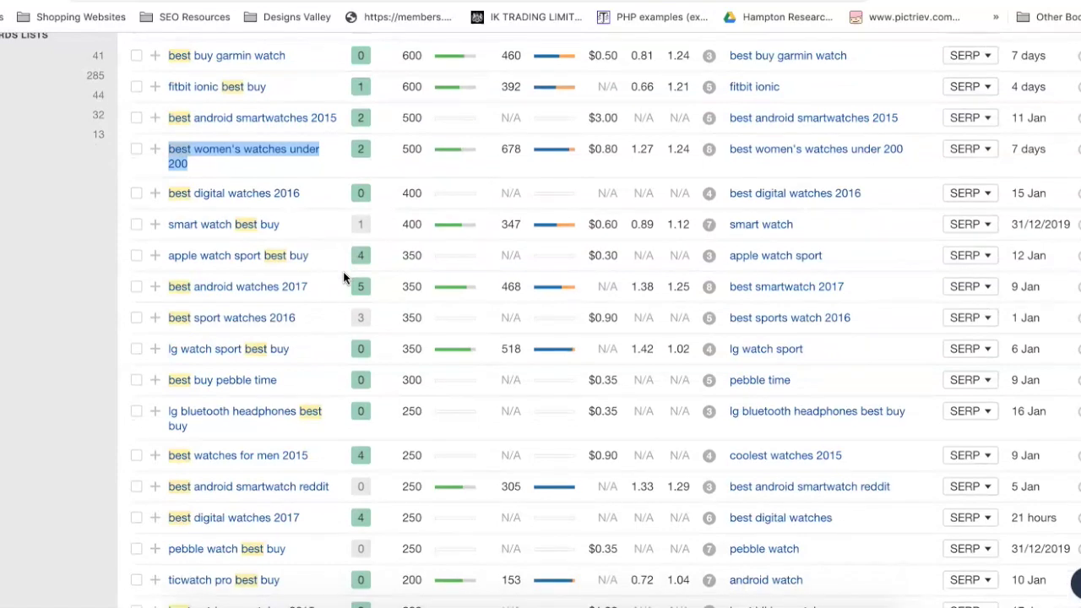
{"action": "scroll", "coordinate": [344, 278], "scroll_direction": "down", "scroll_amount": 2}
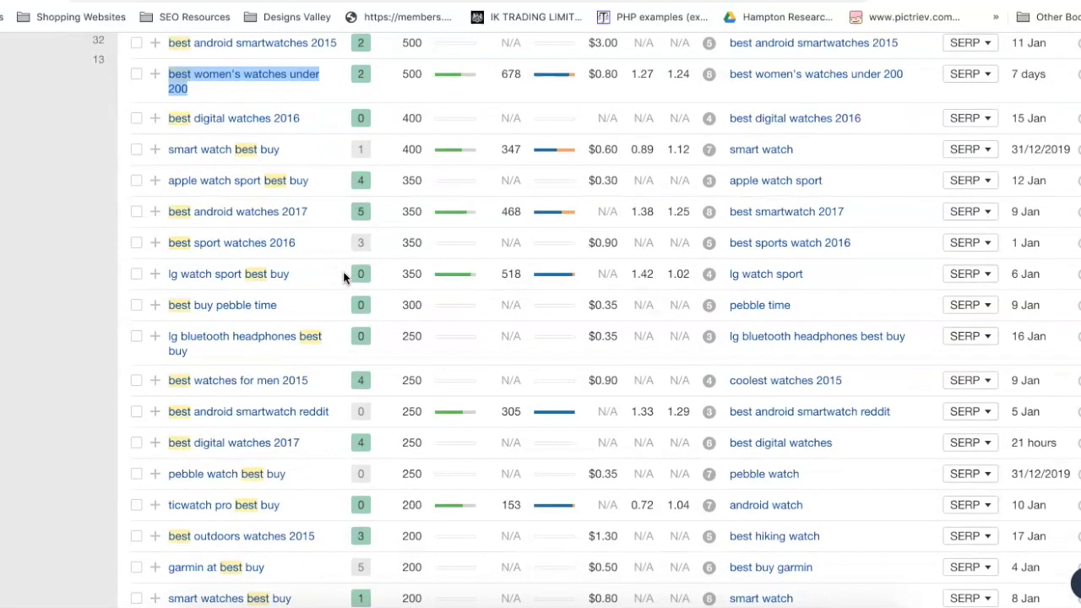
{"action": "scroll", "coordinate": [344, 275], "scroll_direction": "down", "scroll_amount": 6}
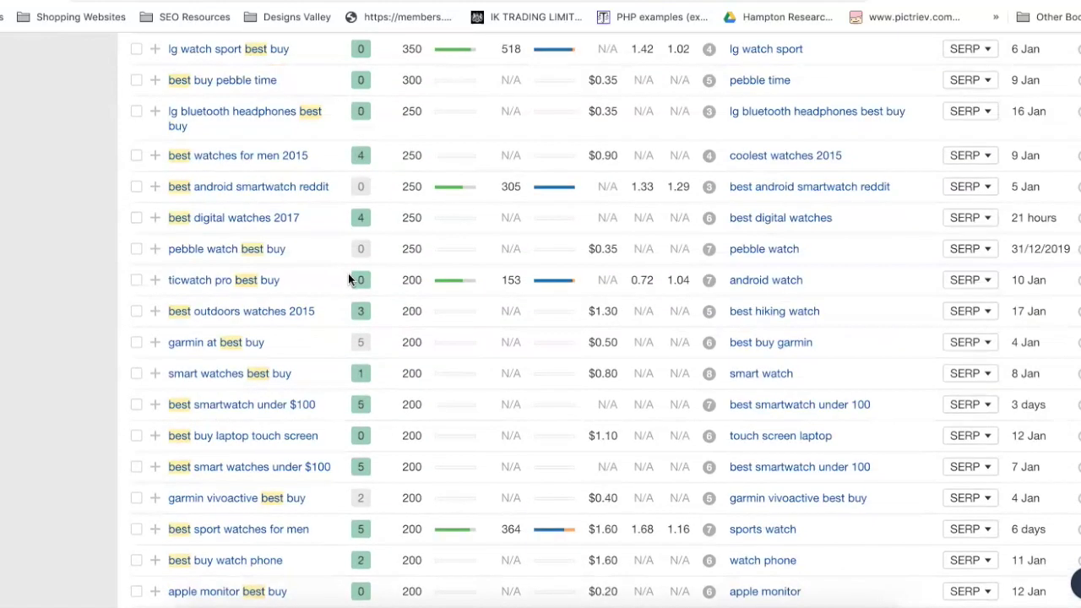
Step: Copy "best smartwatch under $100" from the Ahrefs keyword ideas and search Google for it with the allintitle: operator
{"action": "scroll", "coordinate": [349, 279], "scroll_direction": "down", "scroll_amount": 1}
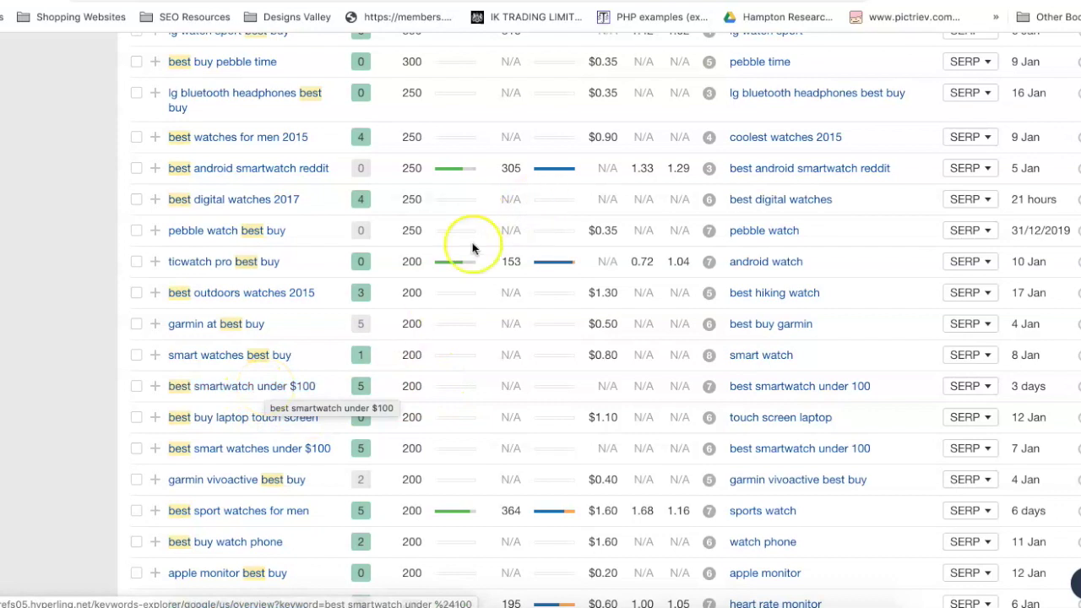
{"action": "mouse_move", "coordinate": [445, 277]}
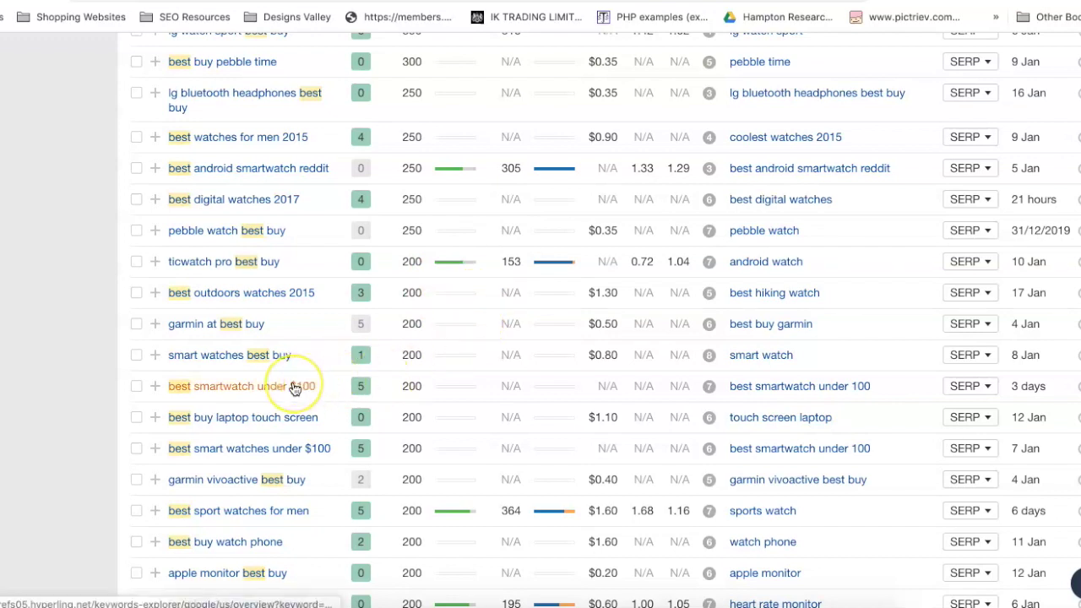
{"action": "left_click", "coordinate": [264, 388]}
{"action": "right_click", "coordinate": [265, 389]}
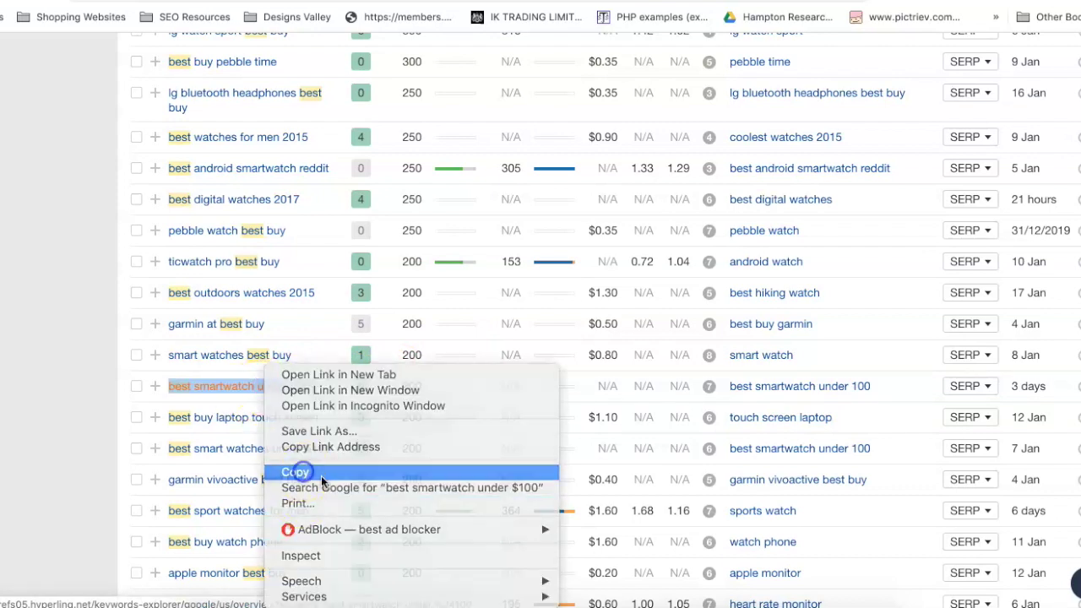
{"action": "left_click", "coordinate": [298, 470]}
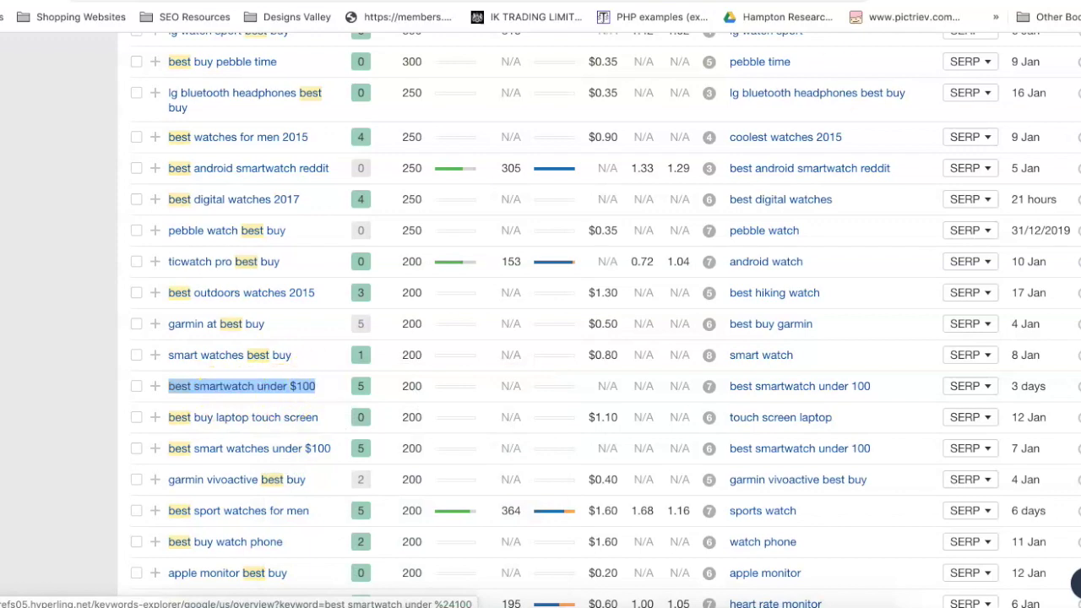
{"action": "left_click", "coordinate": [288, 2]}
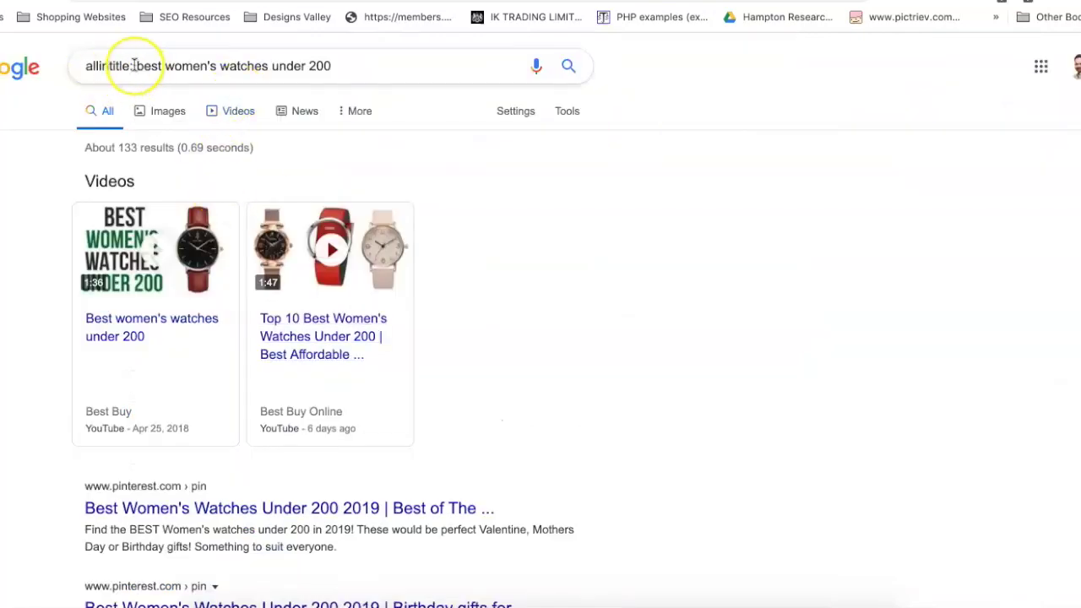
{"action": "left_click_drag", "start_coordinate": [135, 66], "coordinate": [139, 103]}
{"action": "key", "text": "ctrl+v"}
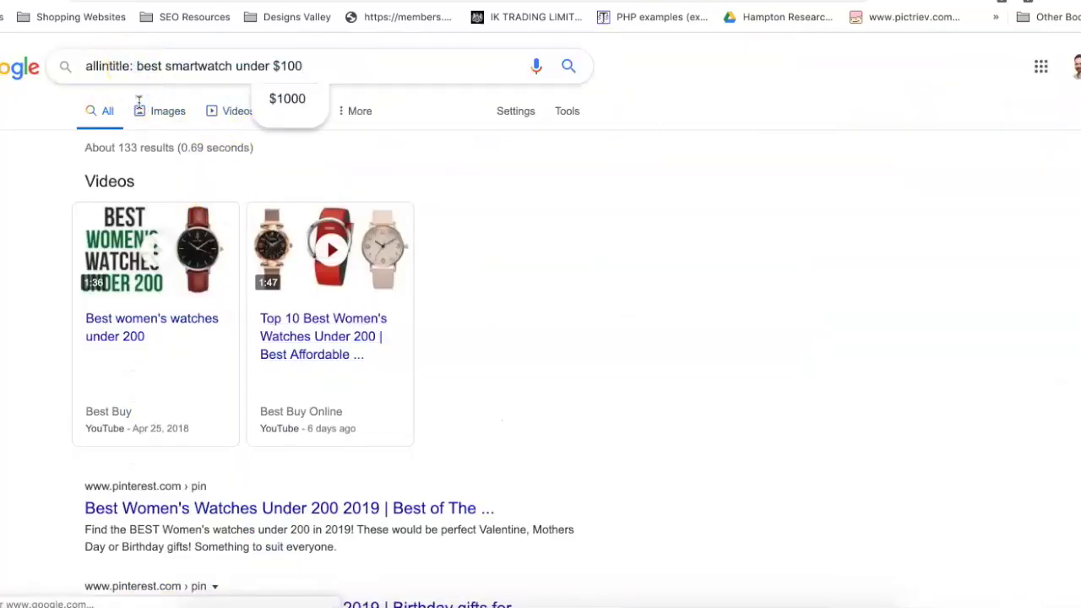
{"action": "key", "text": "Return"}
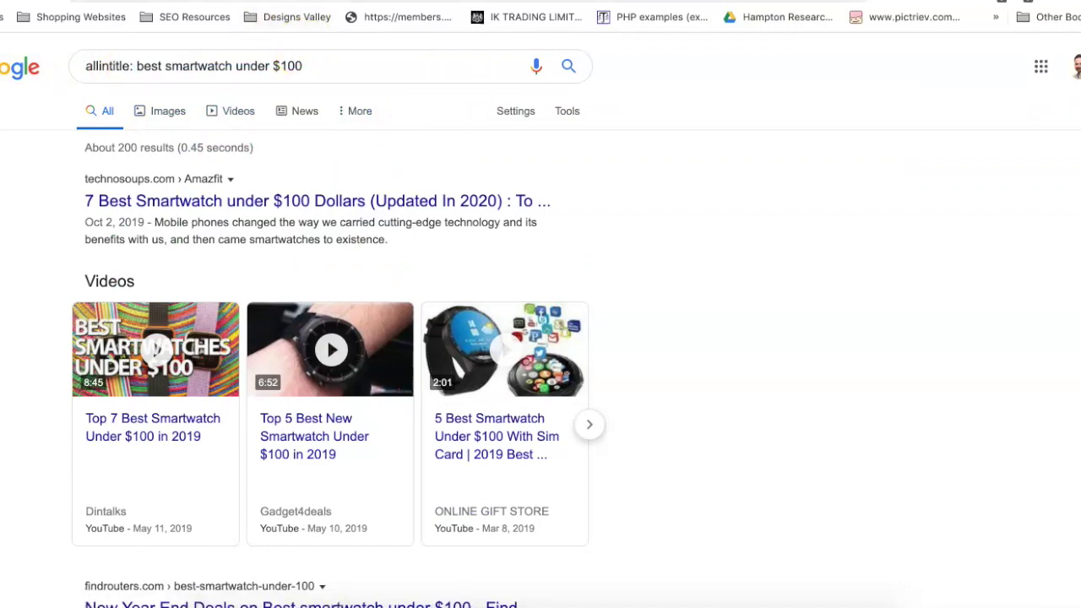
Step: Copy "best sport watches for men" from the Ahrefs keyword ideas and search Google for it with the allintitle: operator
{"action": "left_click", "coordinate": [291, 1]}
{"action": "scroll", "coordinate": [381, 258], "scroll_direction": "down", "scroll_amount": 2}
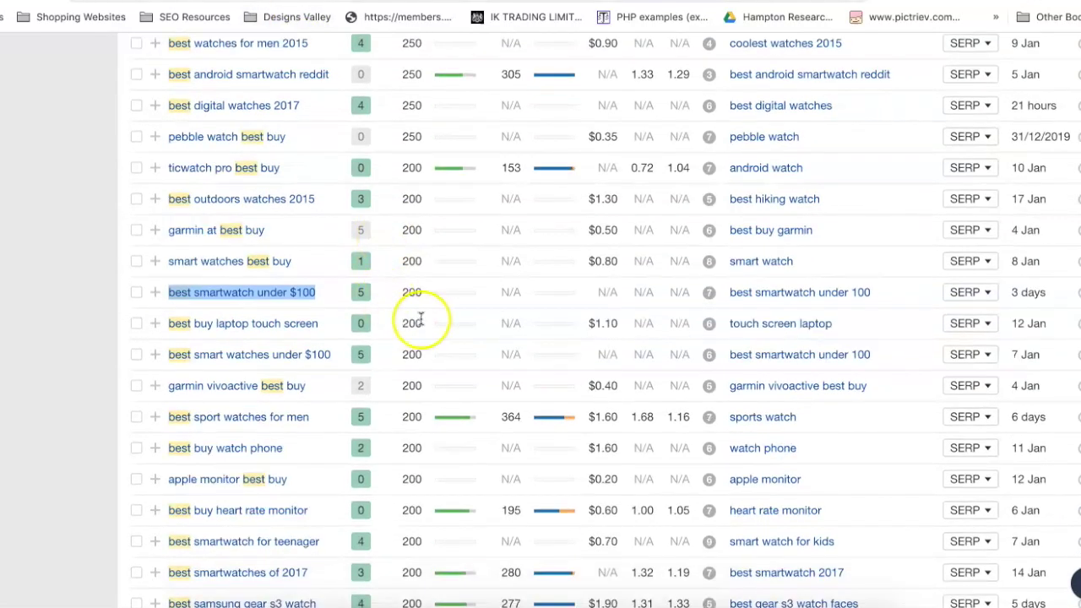
{"action": "scroll", "coordinate": [437, 301], "scroll_direction": "down", "scroll_amount": 1}
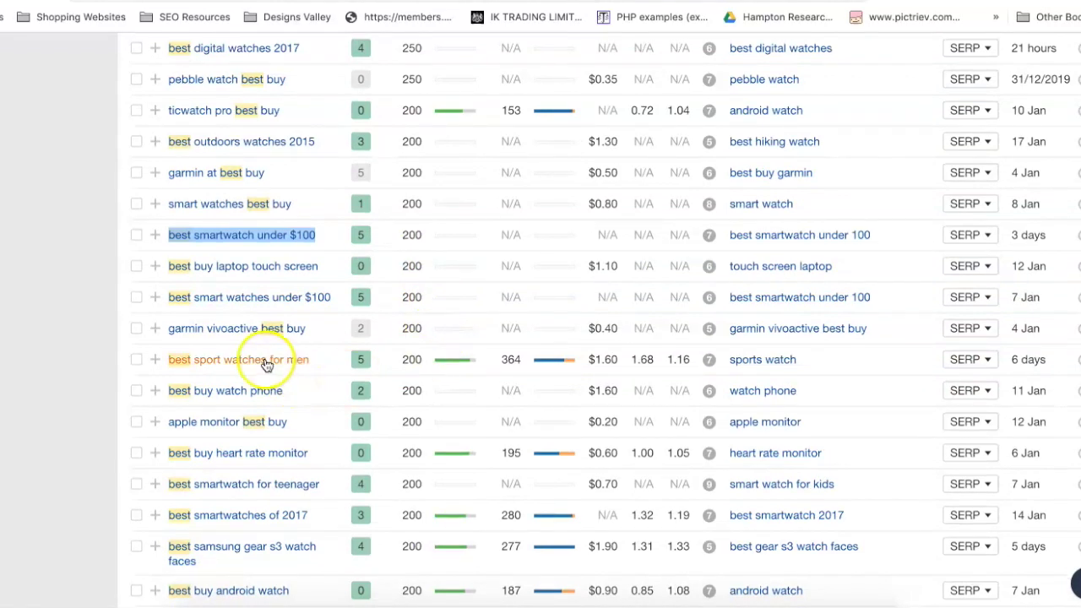
{"action": "right_click", "coordinate": [266, 361]}
{"action": "left_click", "coordinate": [296, 461]}
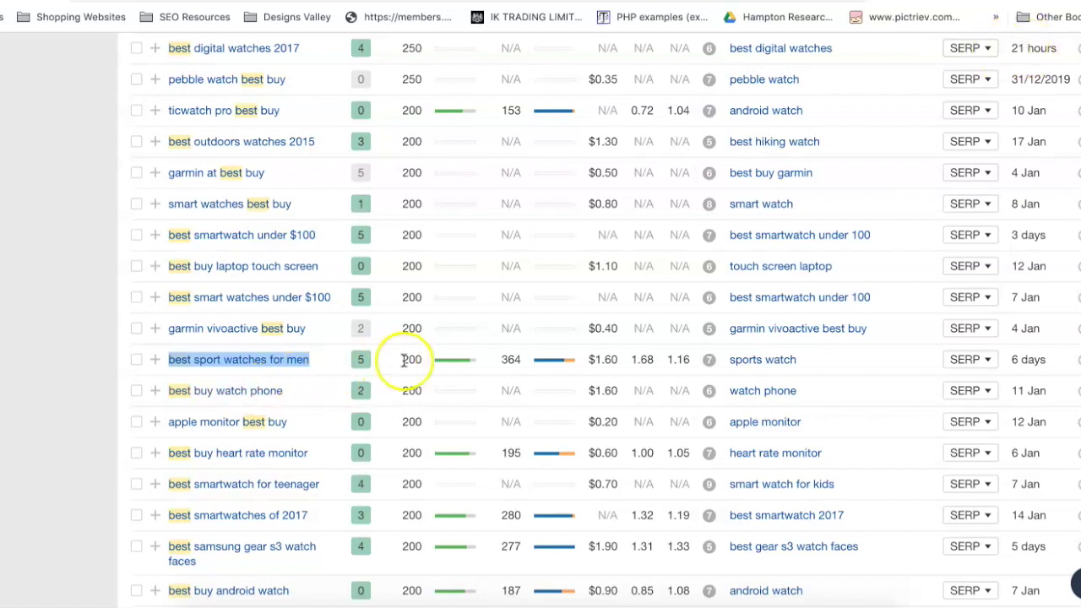
{"action": "key", "text": "ctrl+Tab"}
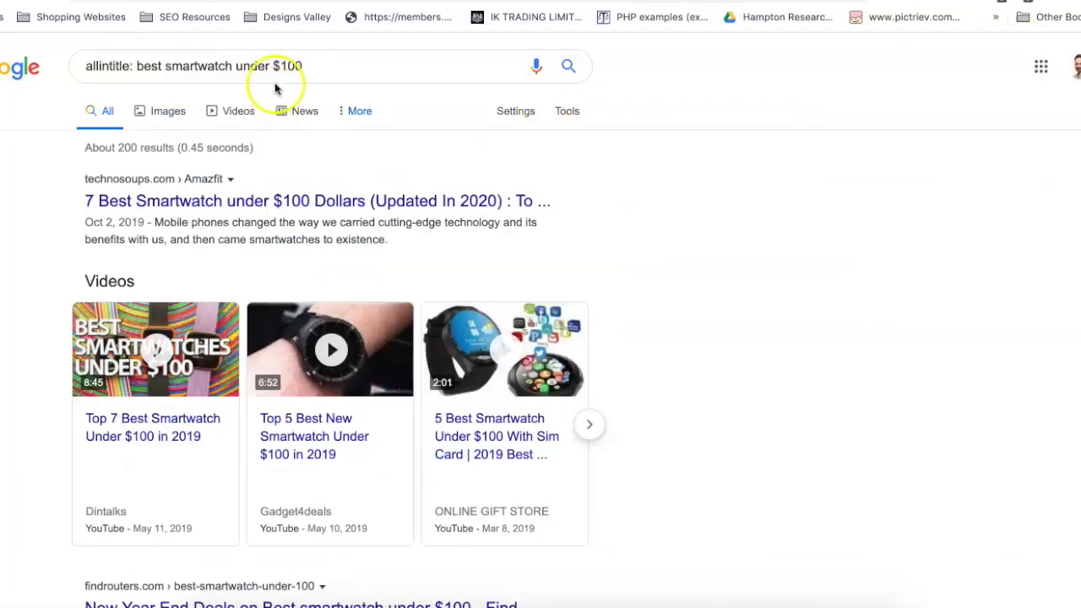
{"action": "left_click", "coordinate": [133, 70]}
{"action": "key", "text": "shift+super+Right"}
{"action": "type", "text": "best sport watches for men"}
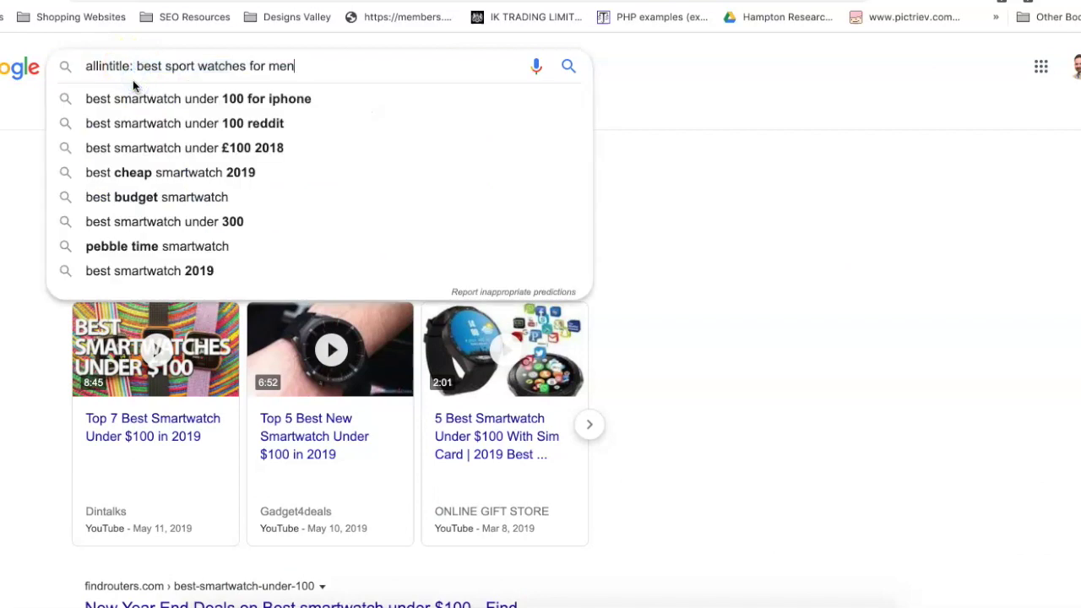
{"action": "key", "text": "Return"}
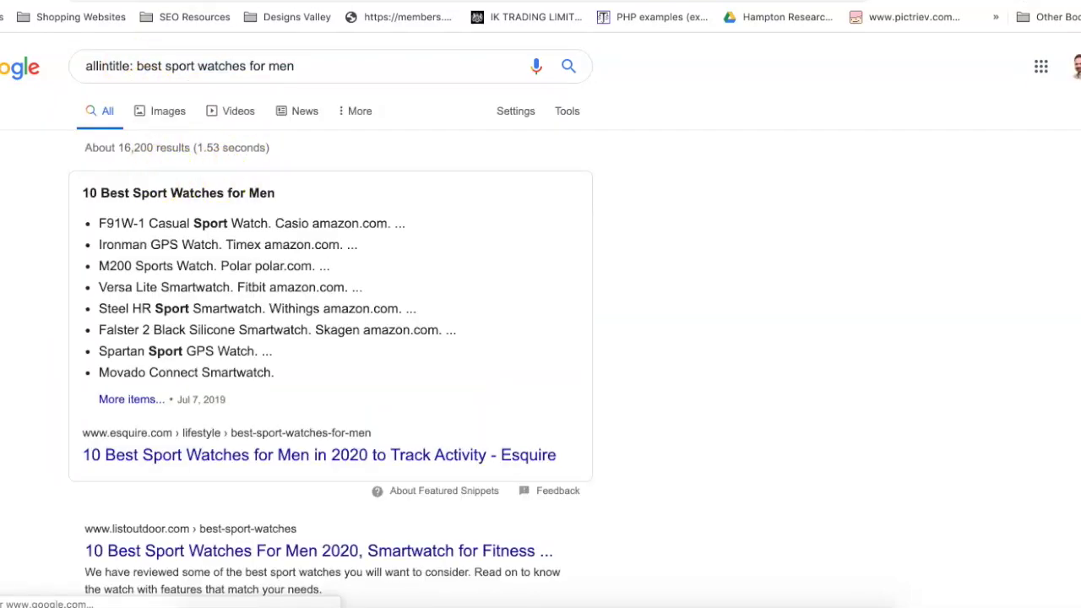
Step: Return to the Ahrefs keyword ideas and copy the keyword "best smartwatch for teenager"
{"action": "key", "text": "ctrl+Tab"}
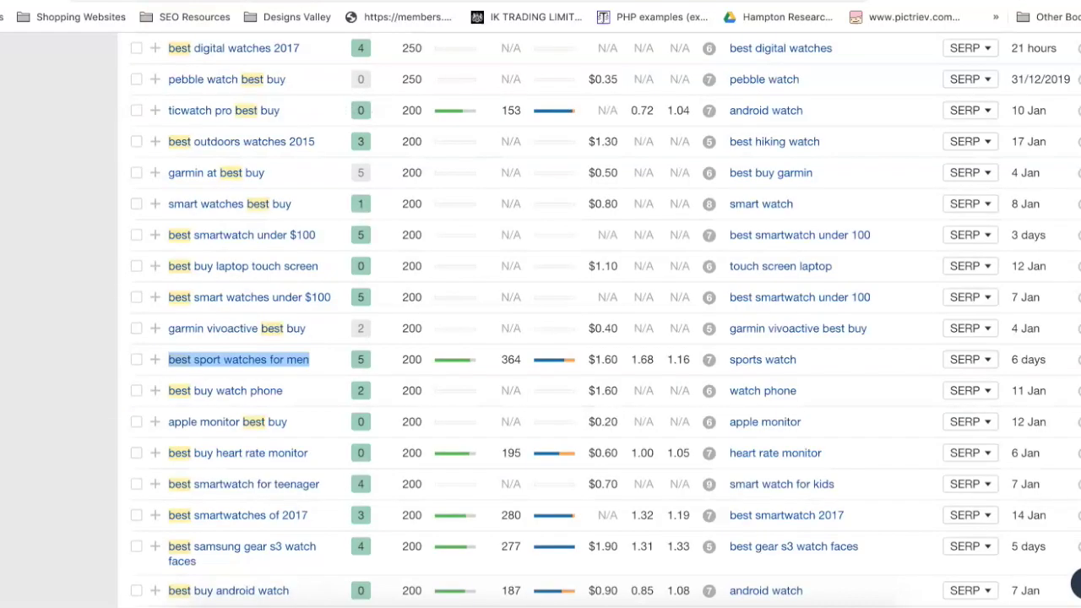
{"action": "scroll", "coordinate": [434, 302], "scroll_direction": "down", "scroll_amount": 3}
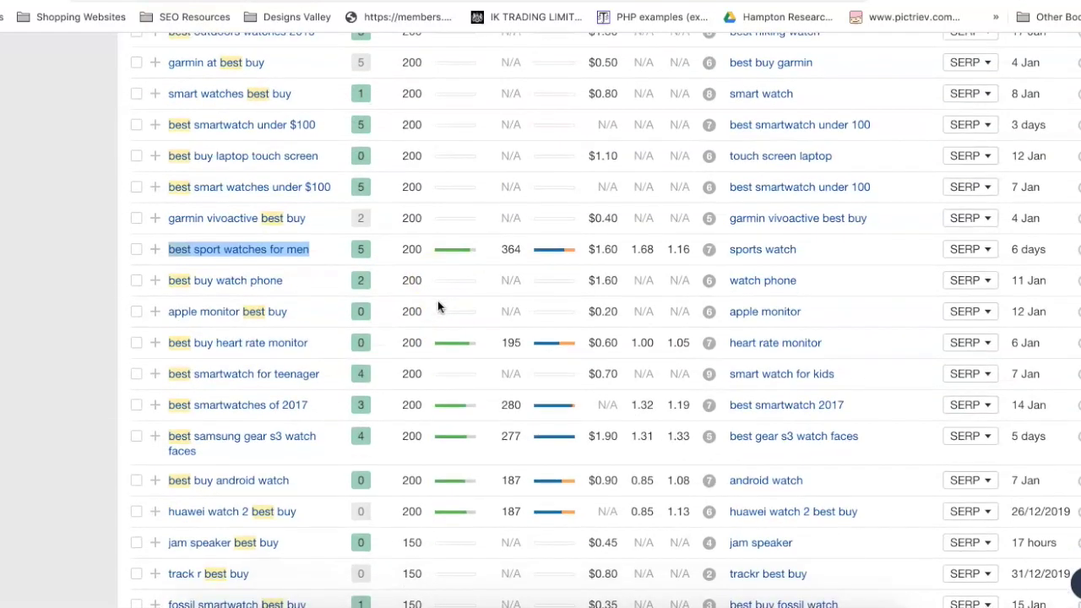
{"action": "scroll", "coordinate": [438, 304], "scroll_direction": "down", "scroll_amount": 1}
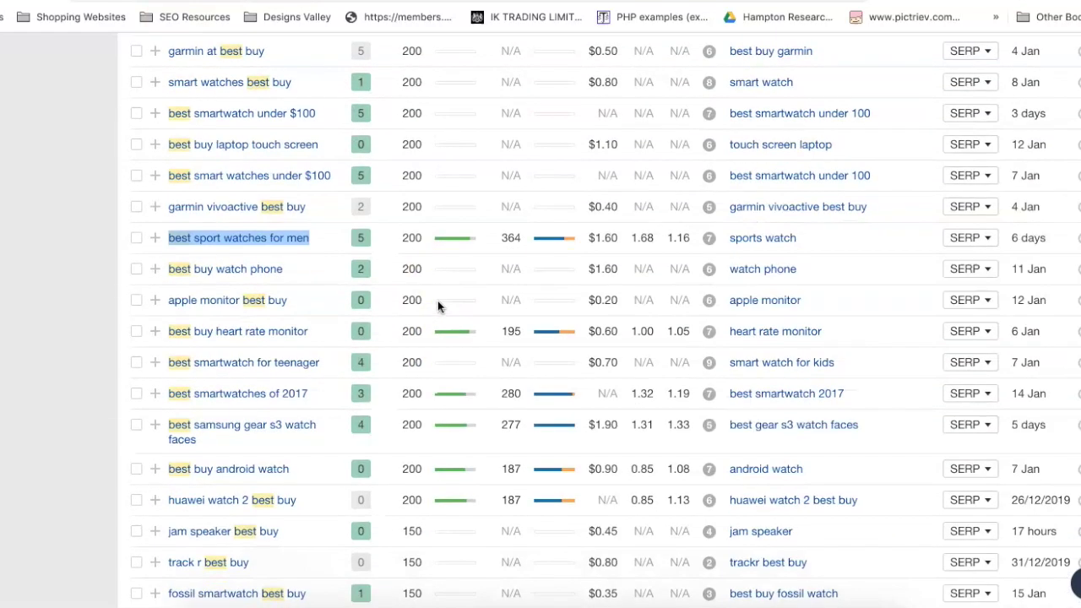
{"action": "right_click", "coordinate": [267, 362]}
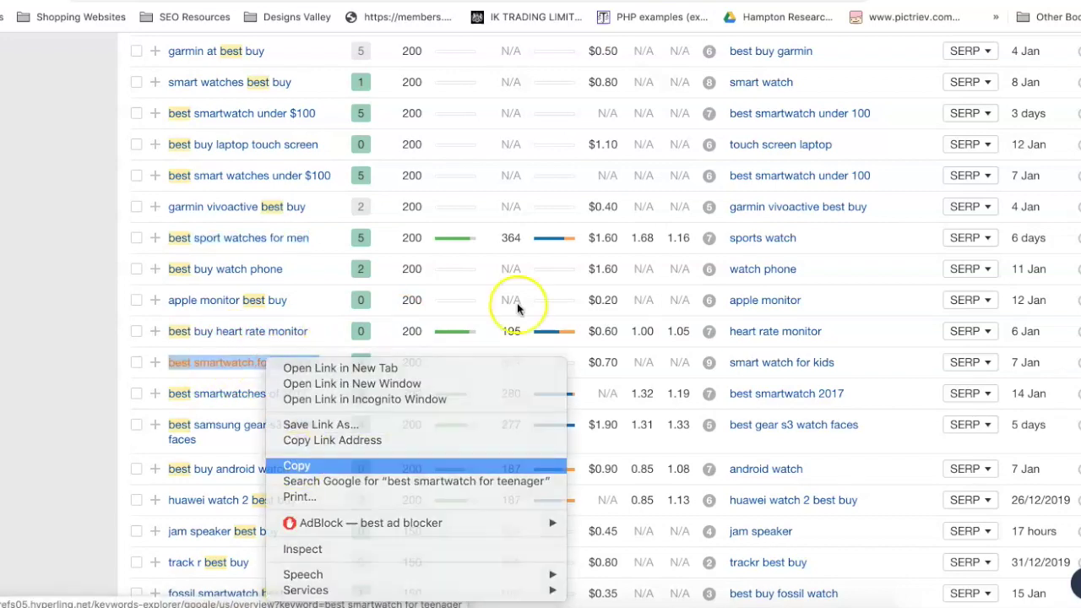
{"action": "left_click", "coordinate": [297, 466]}
Step: Search Google for "allintitle: best smartwatch for teenager" and complete the "I'm not a robot" check
{"action": "left_click", "coordinate": [254, 9]}
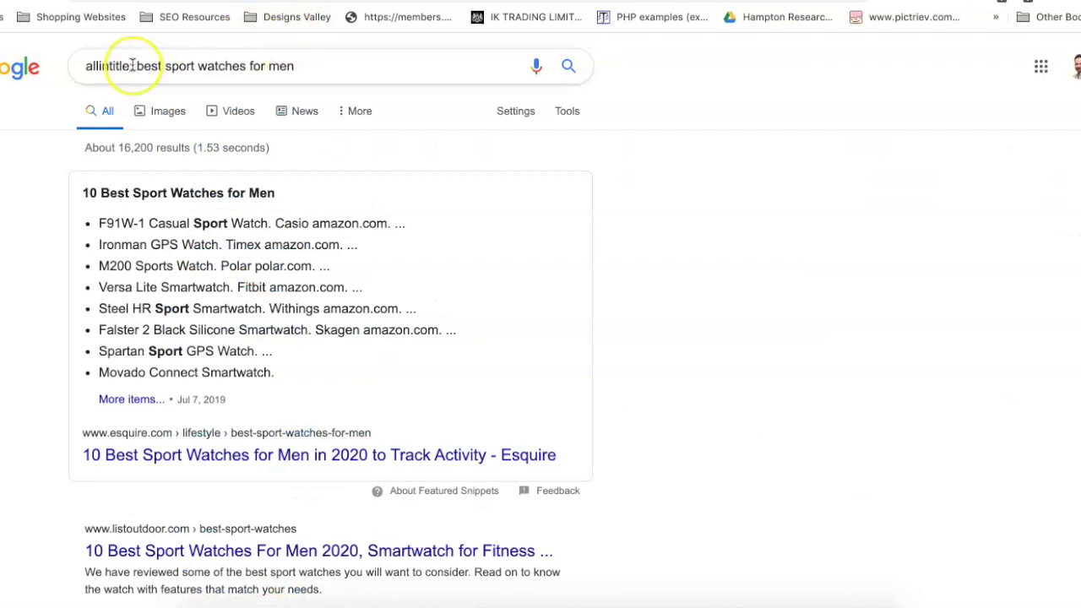
{"action": "left_click_drag", "start_coordinate": [135, 68], "coordinate": [137, 84]}
{"action": "key", "text": "ctrl+v"}
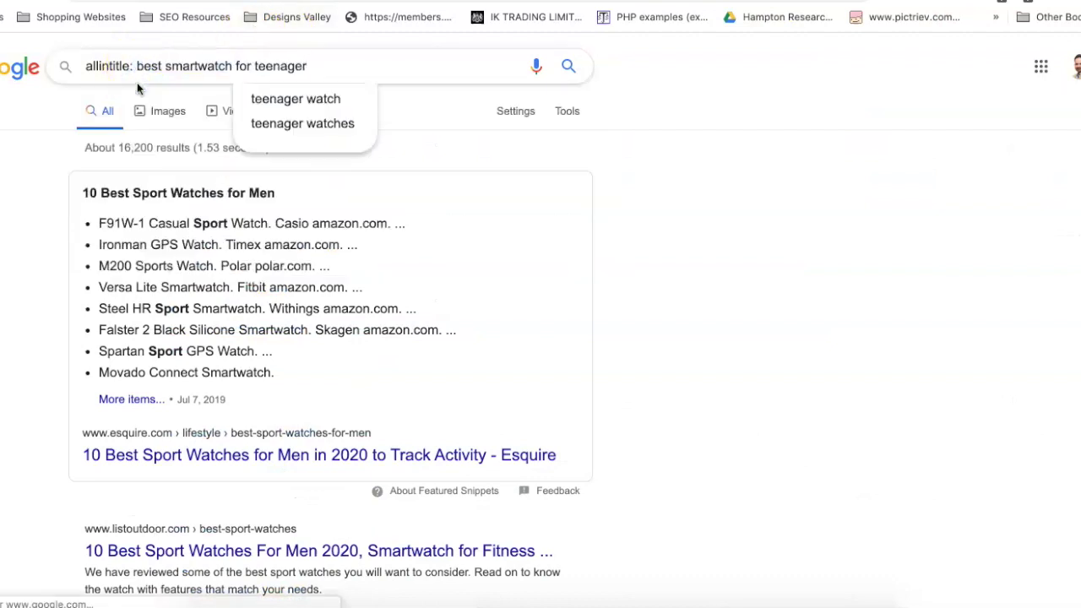
{"action": "key", "text": "Return"}
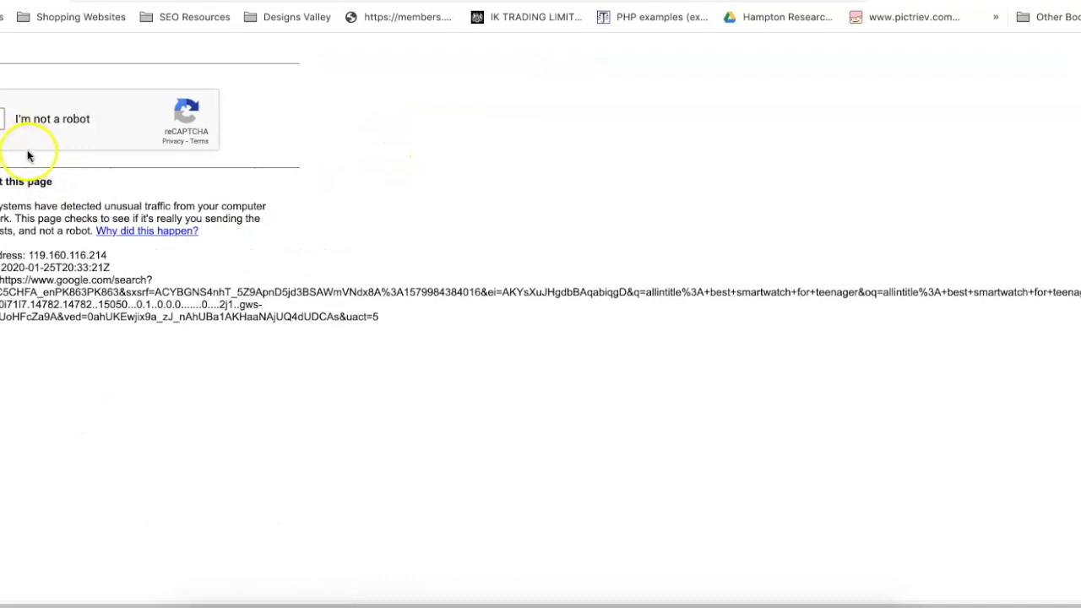
{"action": "left_click", "coordinate": [2, 120]}
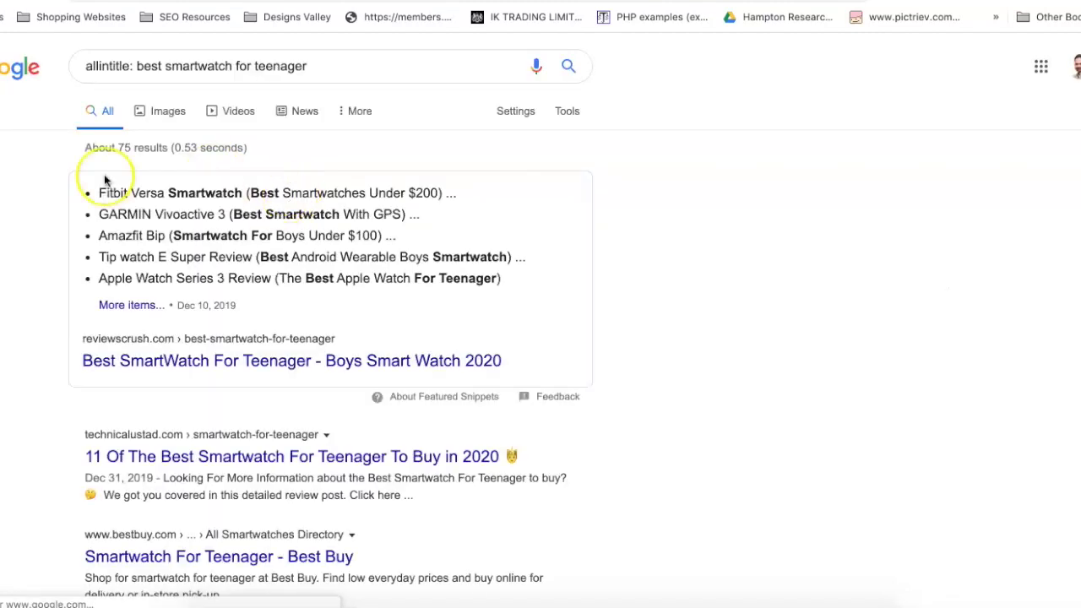
Step: Examine the result count and the kinds of sites ranking for "allintitle: best smartwatch for teenager"
{"action": "double_click", "coordinate": [123, 147]}
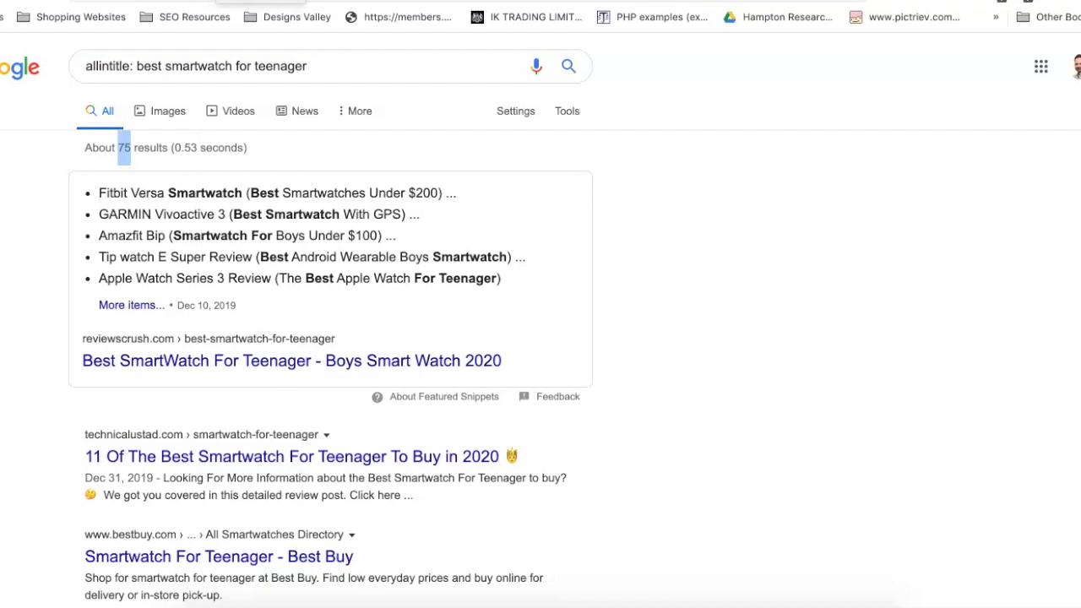
{"action": "left_click", "coordinate": [116, 155]}
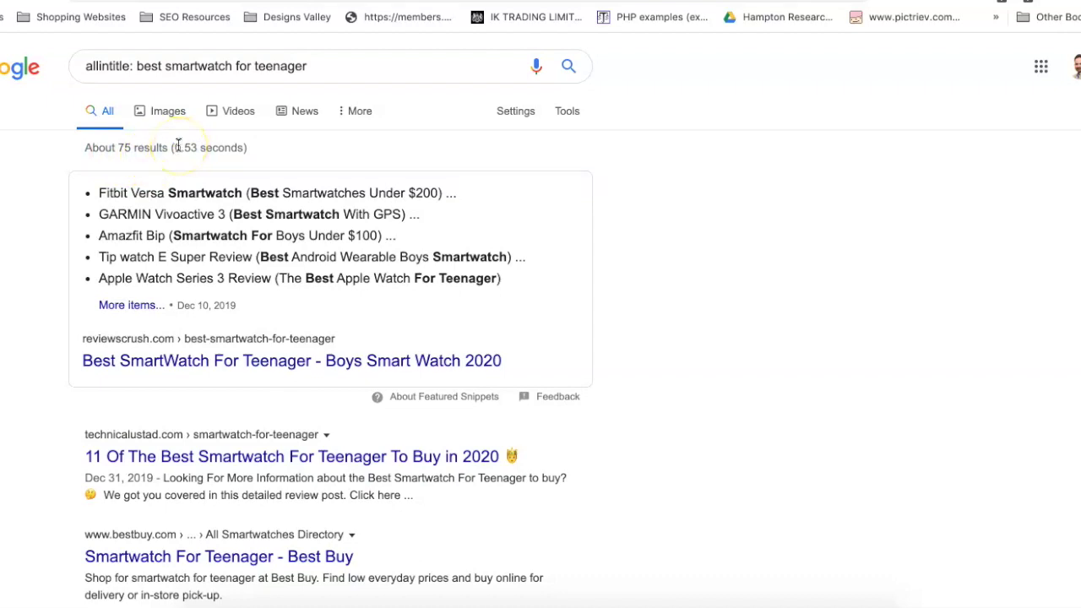
{"action": "scroll", "coordinate": [143, 124], "scroll_direction": "down", "scroll_amount": 5}
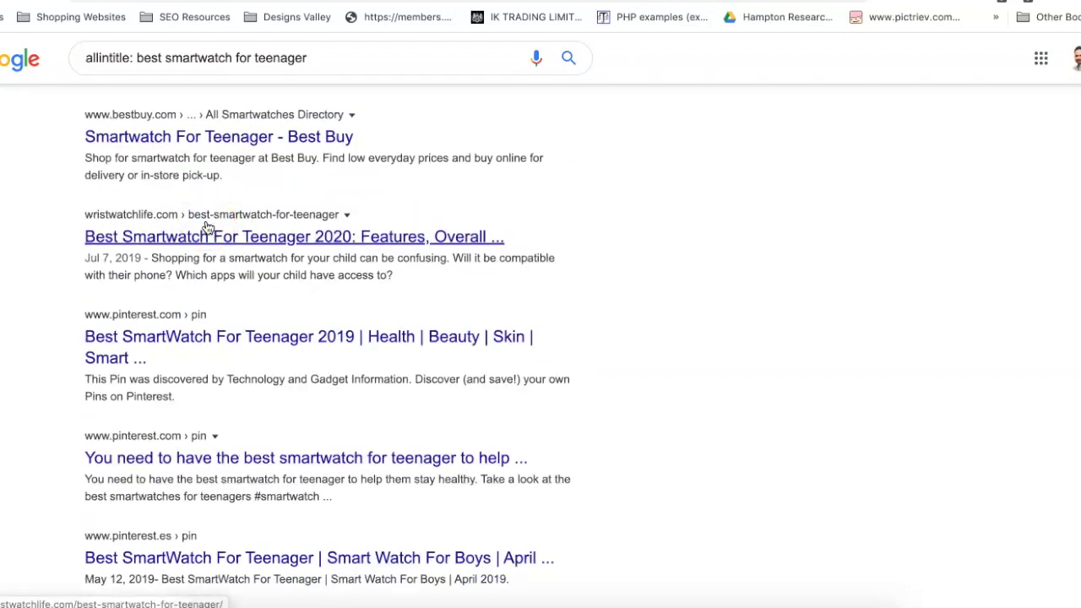
{"action": "scroll", "coordinate": [449, 222], "scroll_direction": "up", "scroll_amount": 5}
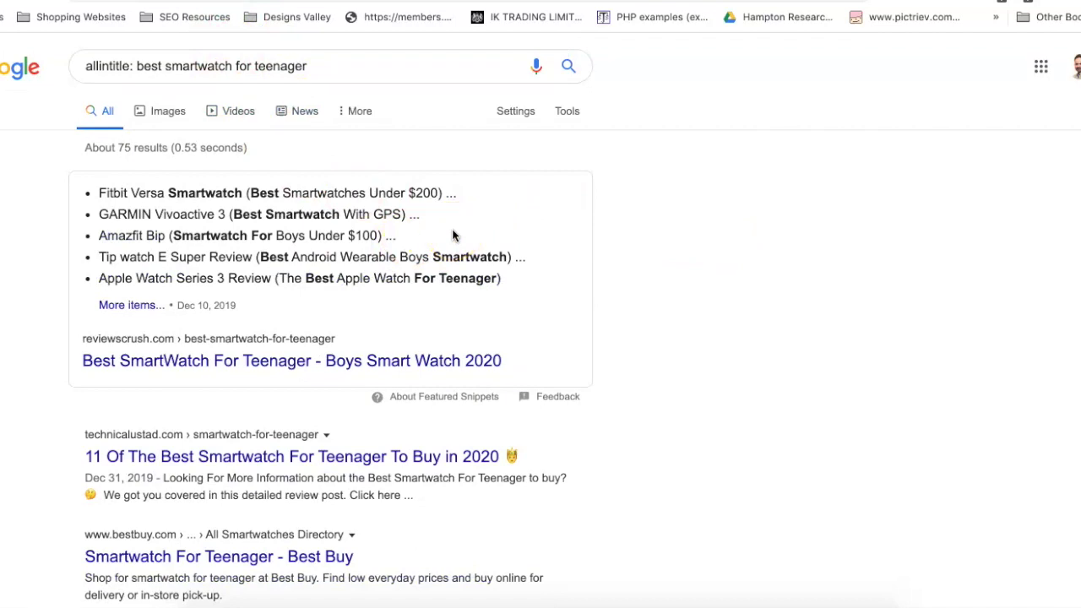
{"action": "left_click", "coordinate": [128, 147]}
{"action": "scroll", "coordinate": [613, 182], "scroll_direction": "down", "scroll_amount": 1}
{"action": "scroll", "coordinate": [613, 183], "scroll_direction": "down", "scroll_amount": 3}
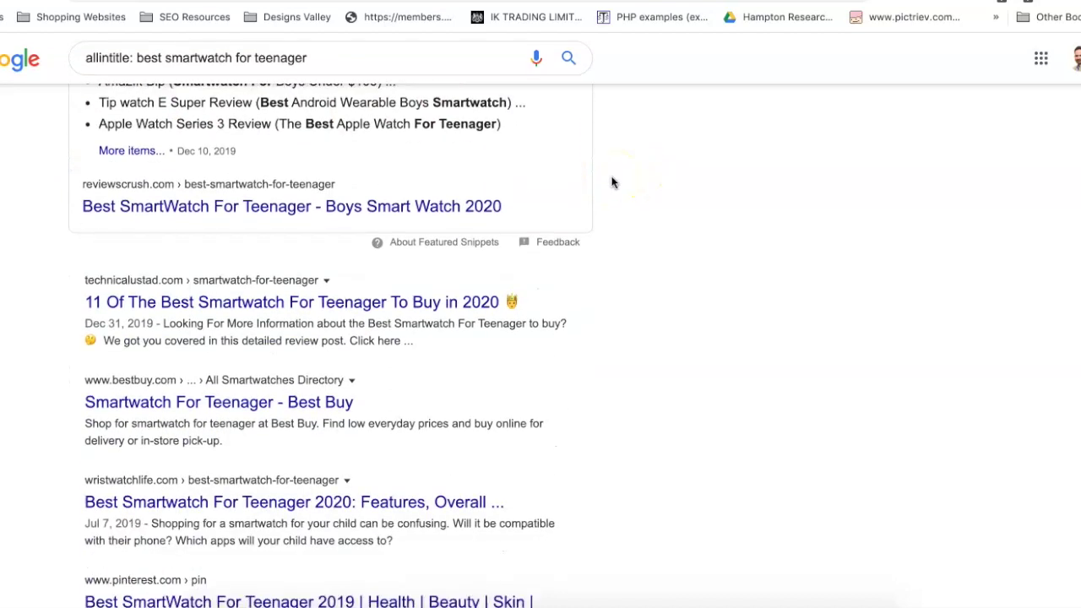
{"action": "scroll", "coordinate": [144, 473], "scroll_direction": "down", "scroll_amount": 1}
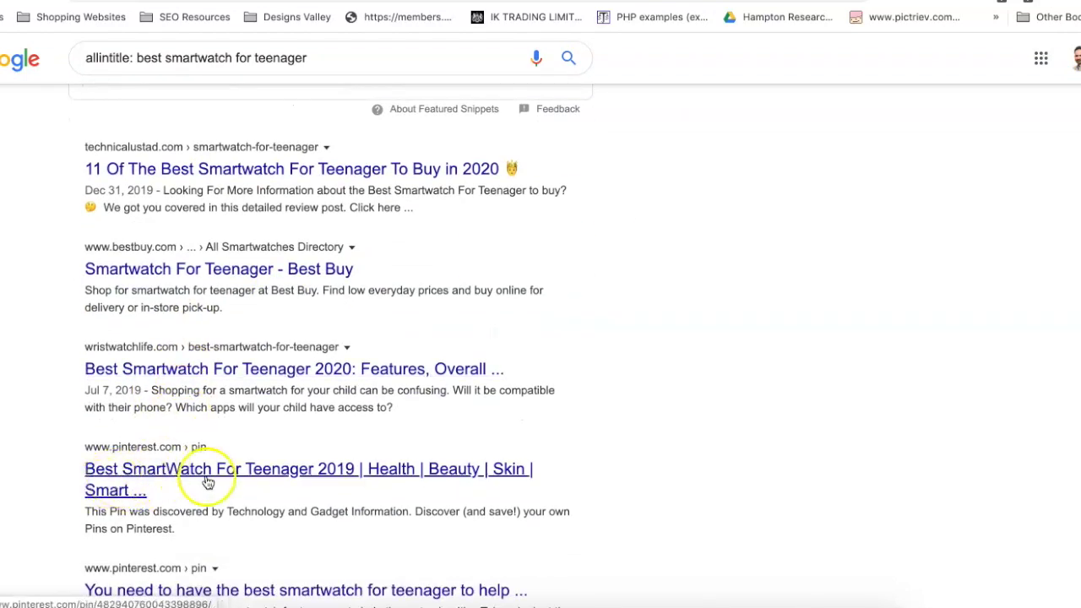
{"action": "scroll", "coordinate": [237, 507], "scroll_direction": "down", "scroll_amount": 1}
{"action": "scroll", "coordinate": [141, 525], "scroll_direction": "down", "scroll_amount": 3}
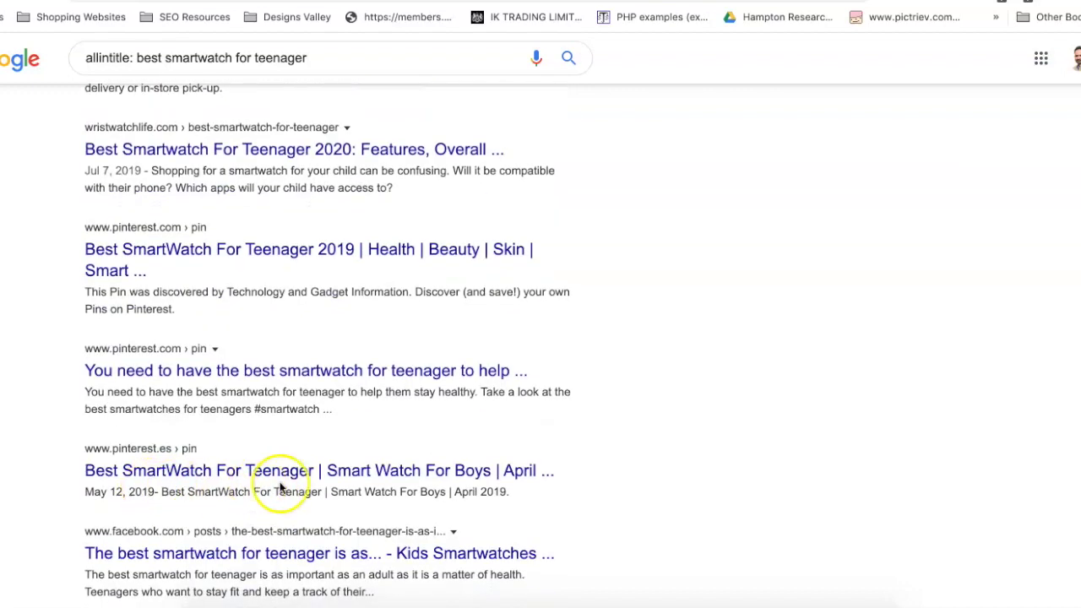
{"action": "scroll", "coordinate": [274, 483], "scroll_direction": "down", "scroll_amount": 2}
{"action": "scroll", "coordinate": [348, 490], "scroll_direction": "down", "scroll_amount": 2}
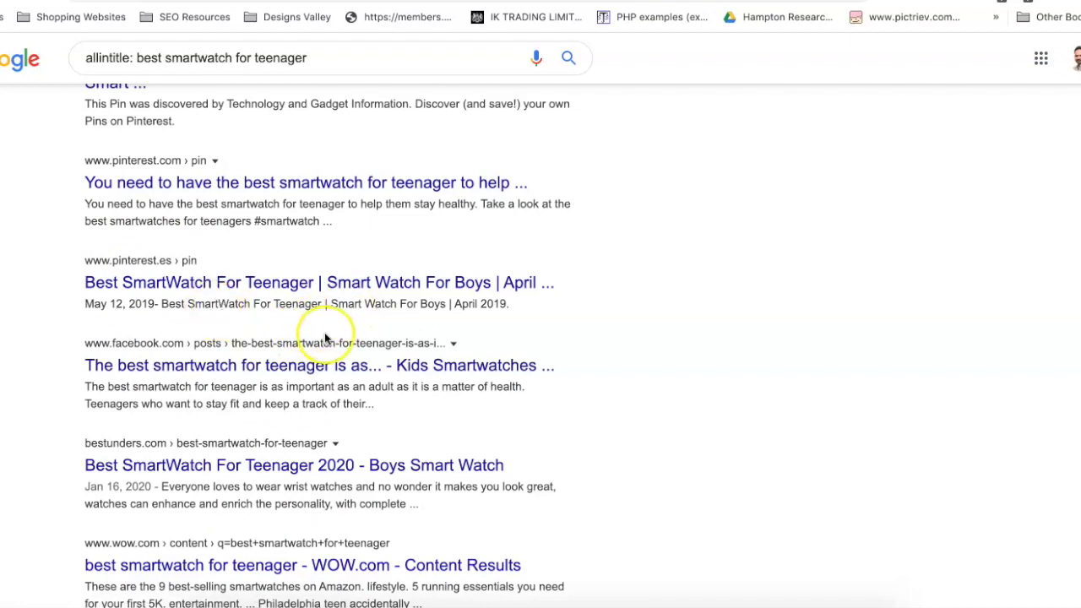
{"action": "scroll", "coordinate": [327, 337], "scroll_direction": "down", "scroll_amount": 4}
{"action": "scroll", "coordinate": [324, 338], "scroll_direction": "up", "scroll_amount": 10}
Step: Recheck the number of results for the teenager smartwatch query and look over its upper-ranking pages again
{"action": "double_click", "coordinate": [124, 148]}
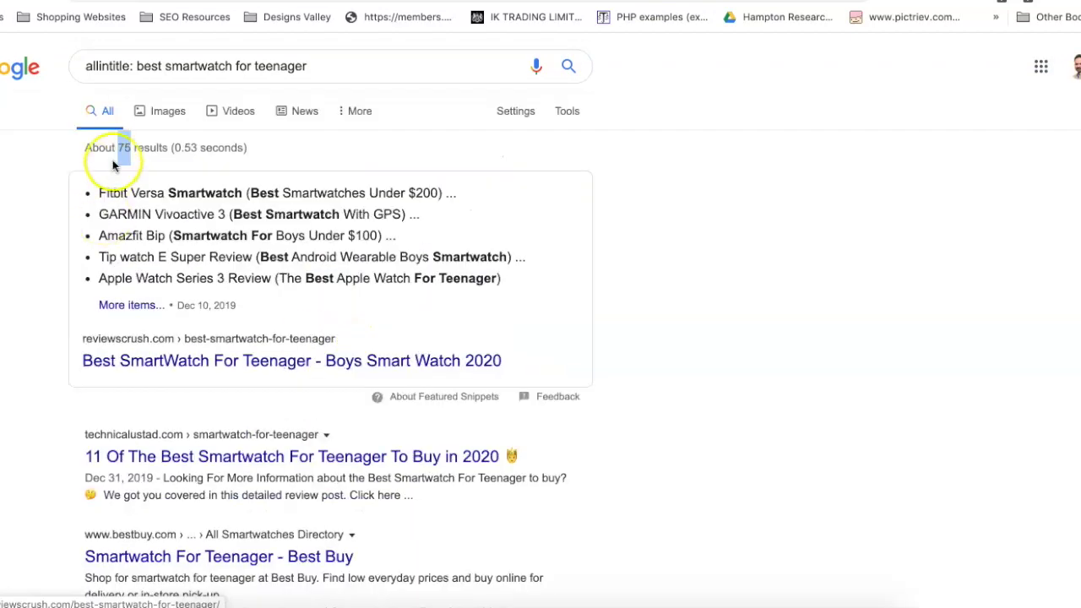
{"action": "left_click", "coordinate": [132, 66]}
{"action": "type", "text": ":"}
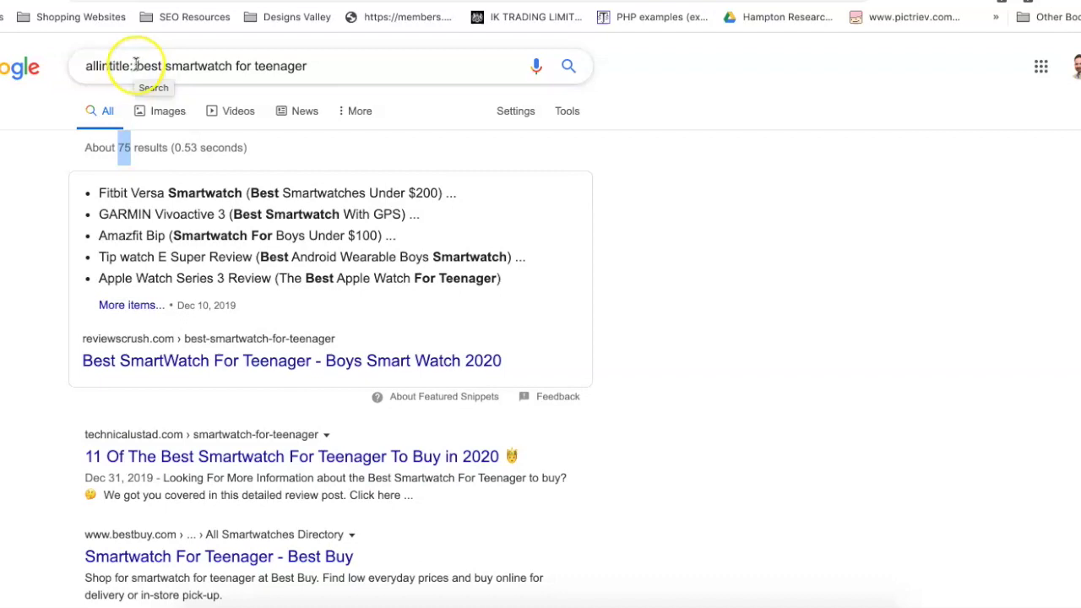
{"action": "double_click", "coordinate": [124, 148]}
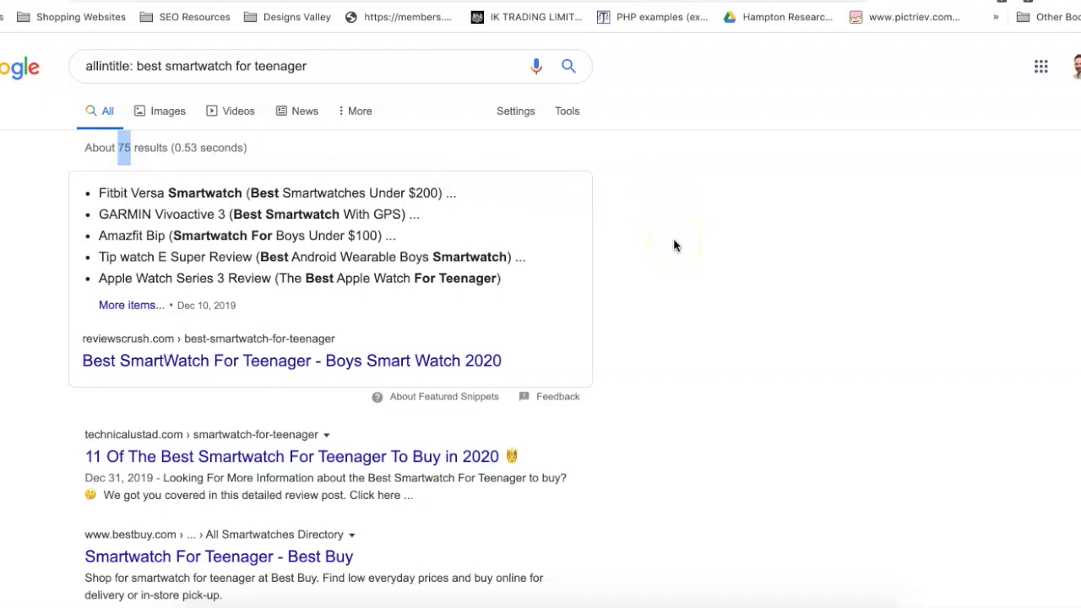
{"action": "scroll", "coordinate": [673, 244], "scroll_direction": "down", "scroll_amount": 5}
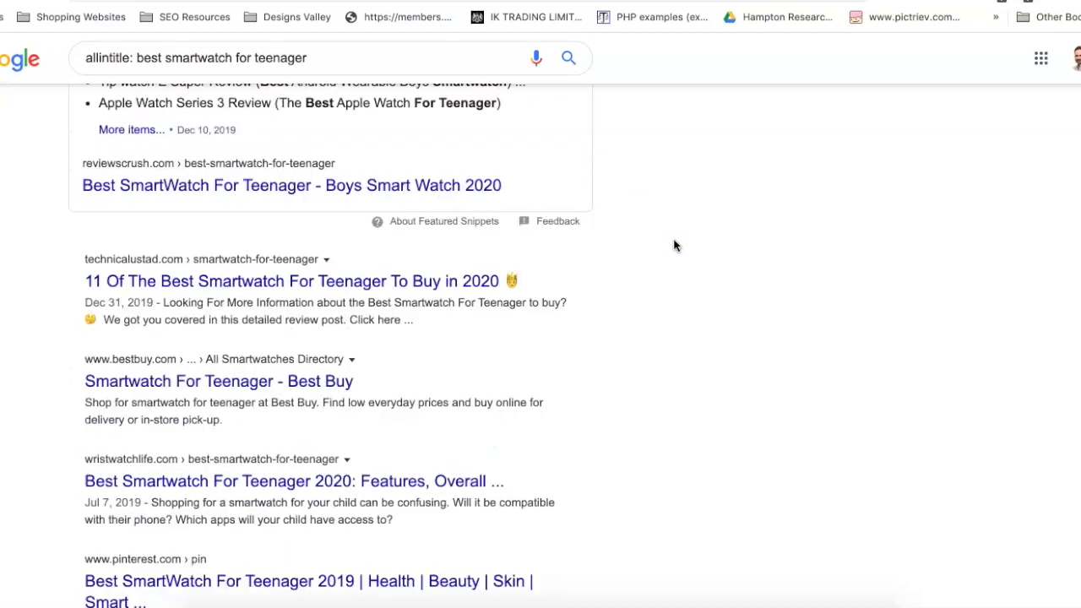
{"action": "scroll", "coordinate": [249, 446], "scroll_direction": "down", "scroll_amount": 3}
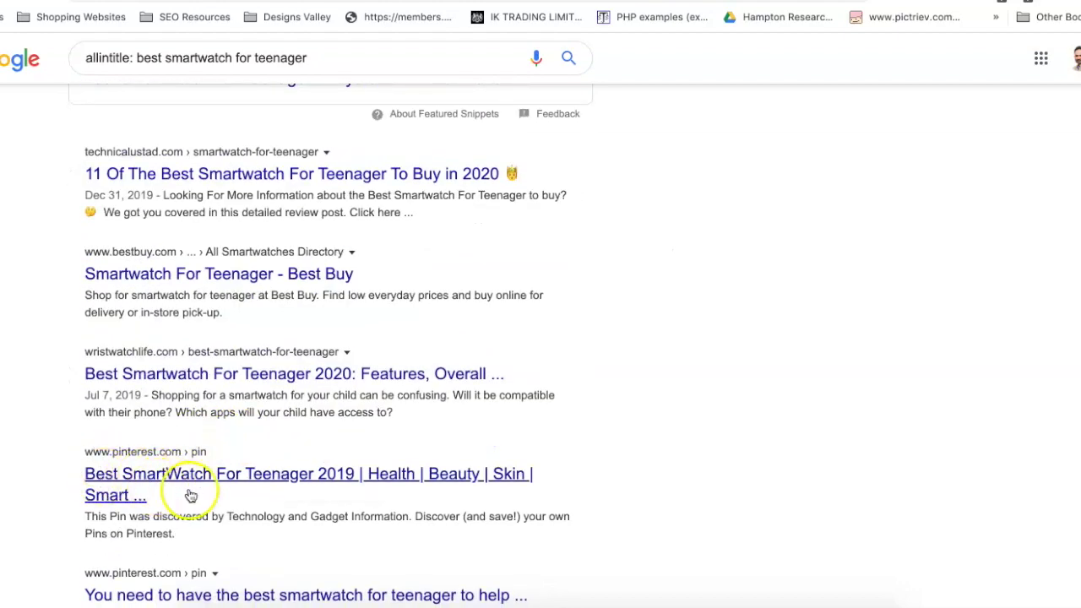
{"action": "left_click", "coordinate": [267, 1]}
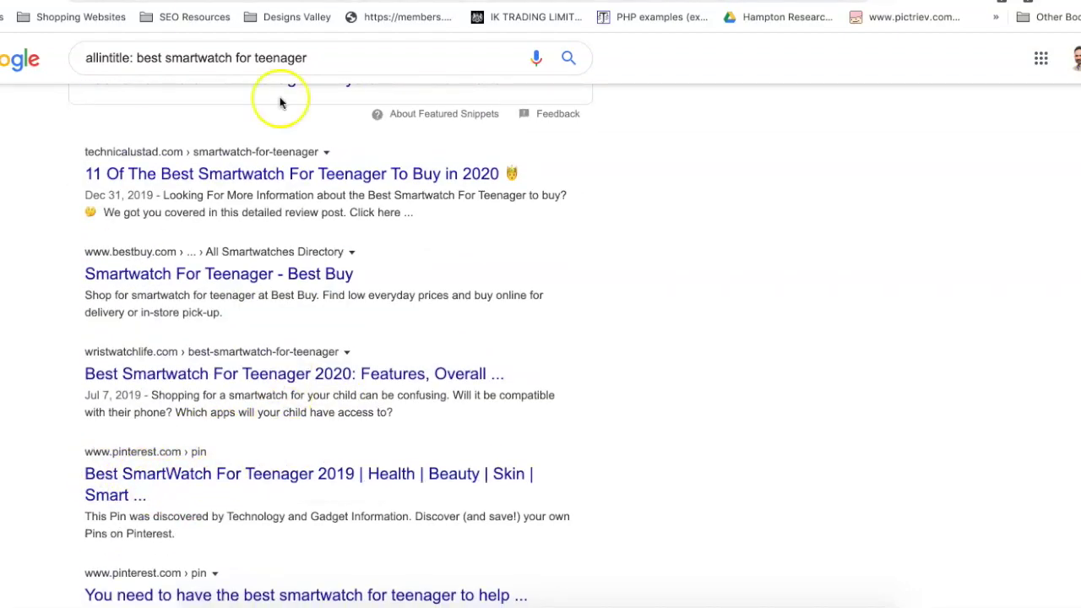
Step: Switch back to the Ahrefs keyword ideas and copy the keyword "best samsung gear s3 watch faces"
{"action": "scroll", "coordinate": [469, 260], "scroll_direction": "down", "scroll_amount": 3}
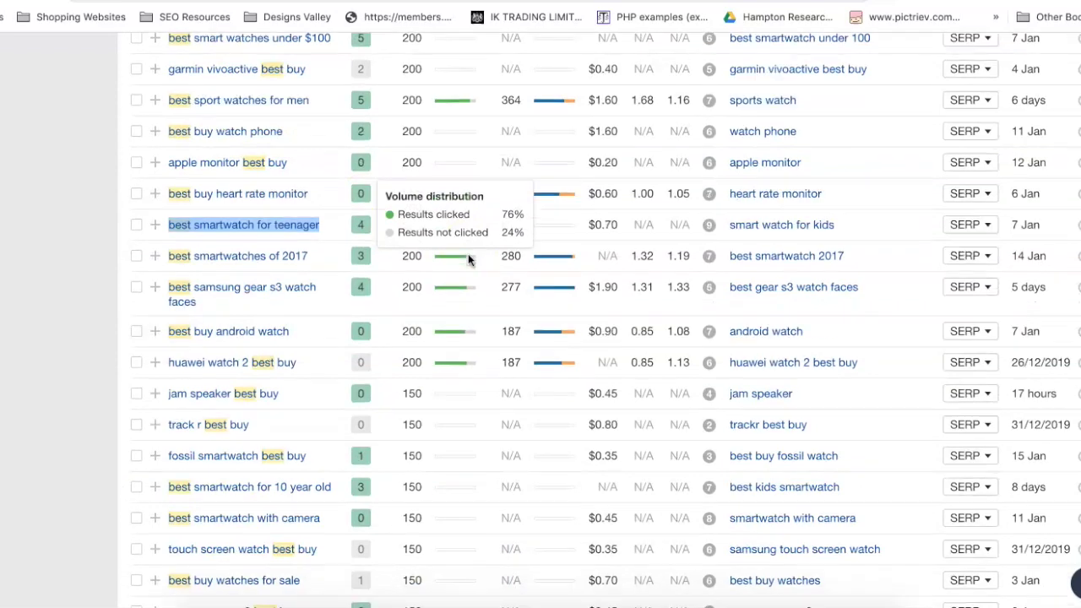
{"action": "triple_click", "coordinate": [224, 289]}
{"action": "right_click", "coordinate": [223, 290]}
{"action": "left_click", "coordinate": [287, 391]}
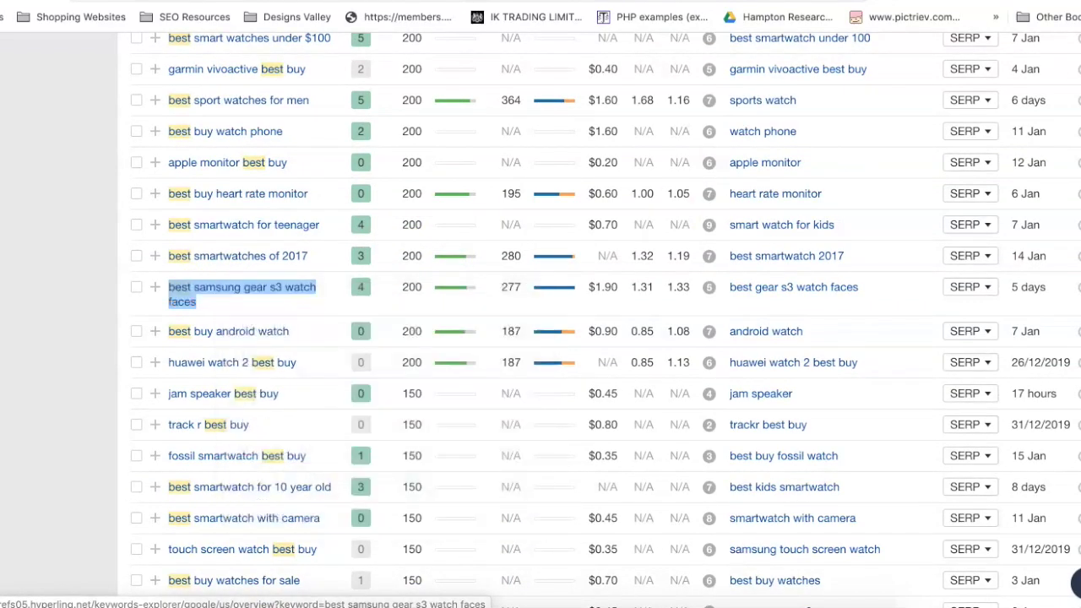
Step: Search Google for "allintitle: best samsung gear s3 watch faces", replacing the teenager keyword after the operator
{"action": "left_click", "coordinate": [338, 2]}
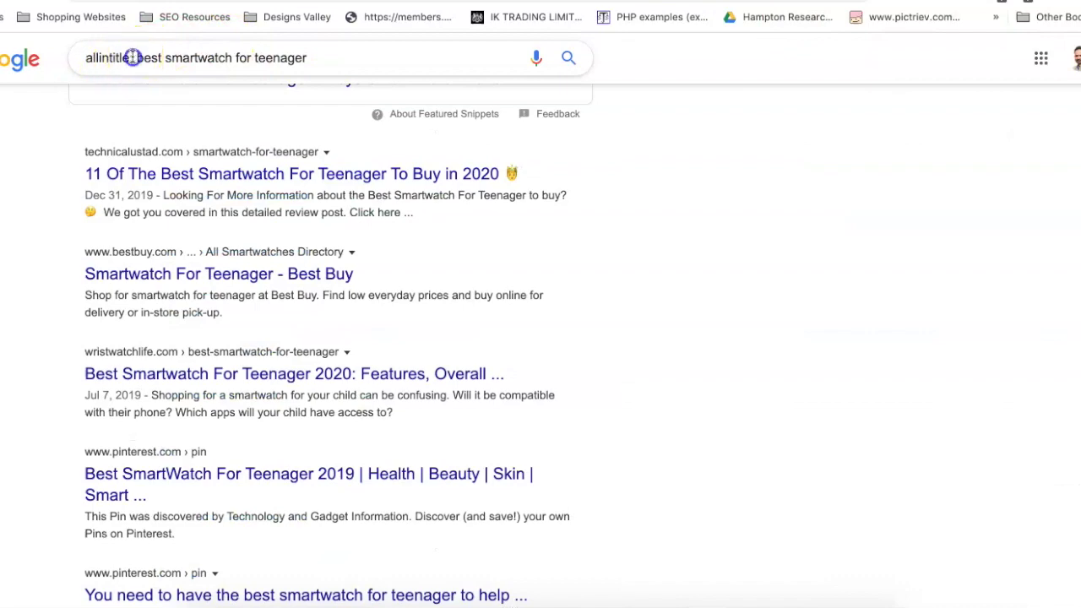
{"action": "left_click_drag", "start_coordinate": [137, 58], "coordinate": [141, 88]}
{"action": "key", "text": "ctrl+v"}
{"action": "key", "text": "Return"}
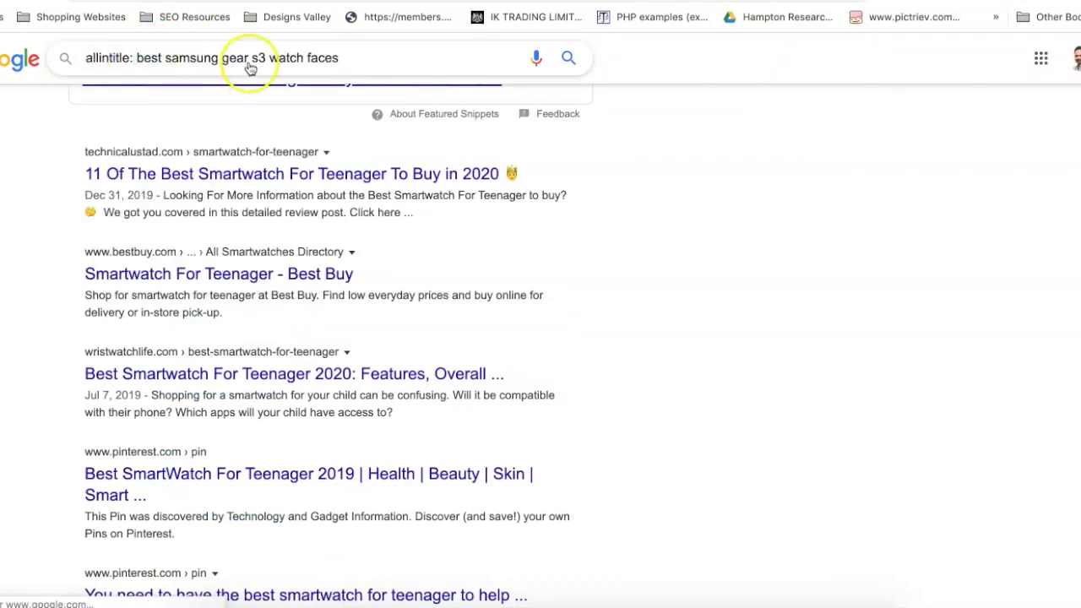
Step: Return to the Ahrefs keyword ideas and copy the keyword "best smartwatch with camera" near the end of the list
{"action": "left_click", "coordinate": [161, 2]}
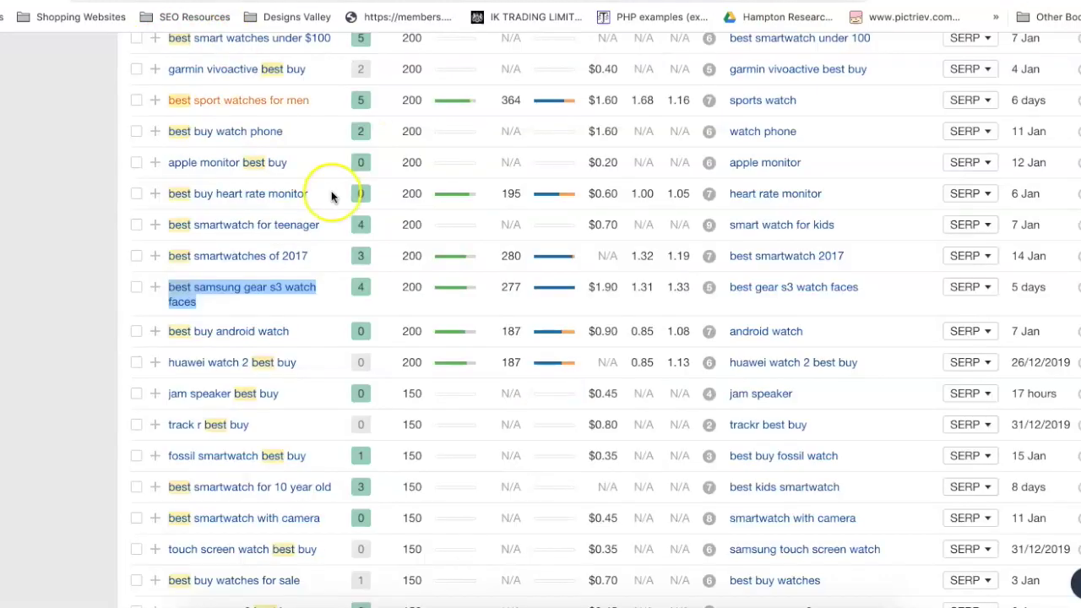
{"action": "scroll", "coordinate": [403, 242], "scroll_direction": "down", "scroll_amount": 3}
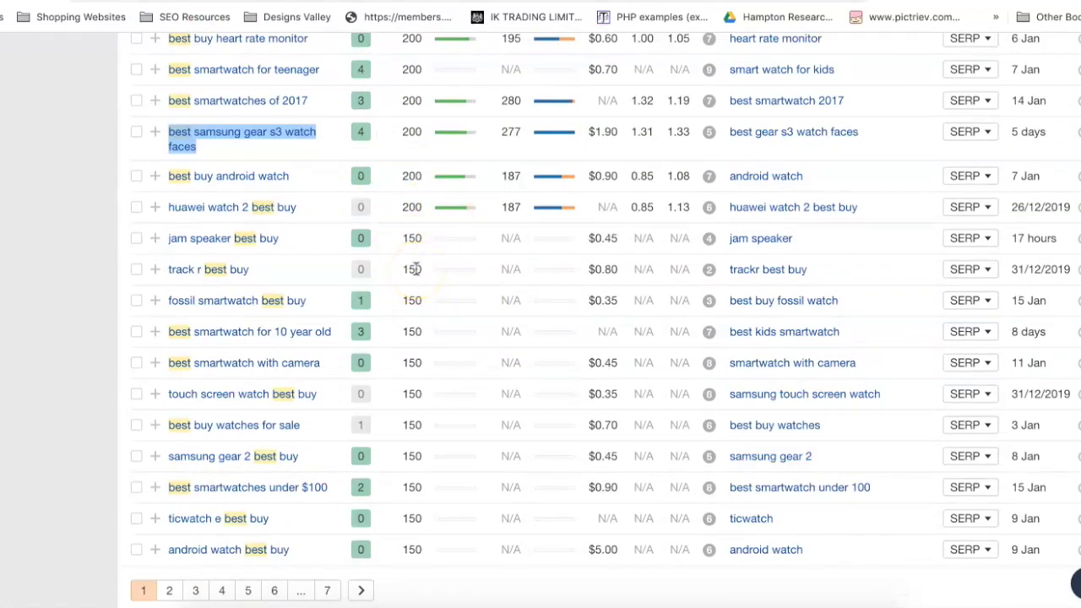
{"action": "scroll", "coordinate": [414, 267], "scroll_direction": "down", "scroll_amount": 1}
{"action": "scroll", "coordinate": [415, 267], "scroll_direction": "down", "scroll_amount": 1}
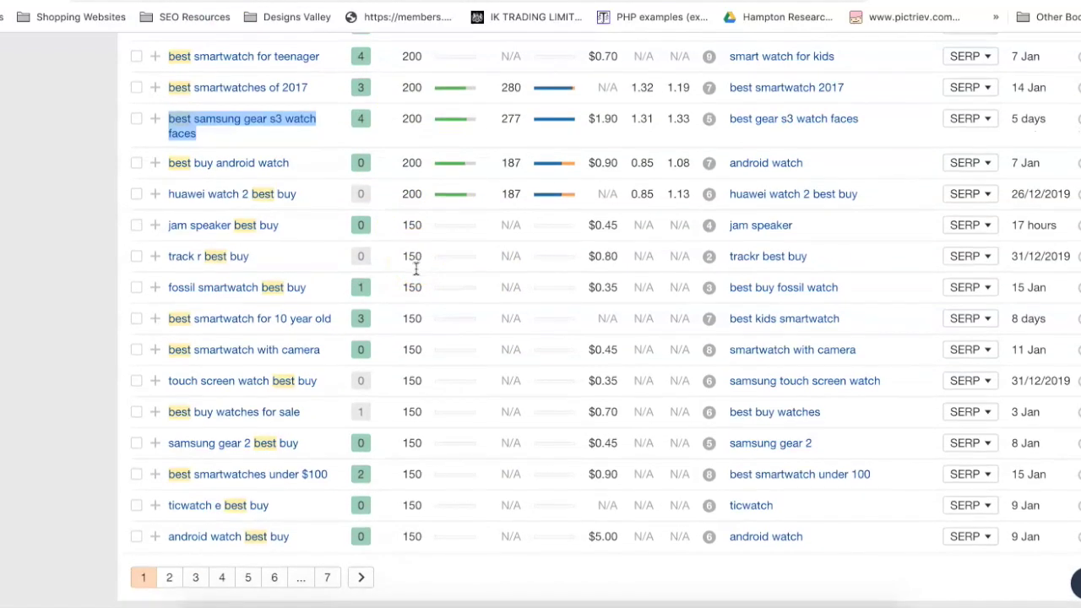
{"action": "right_click", "coordinate": [281, 351]}
{"action": "left_click", "coordinate": [314, 450]}
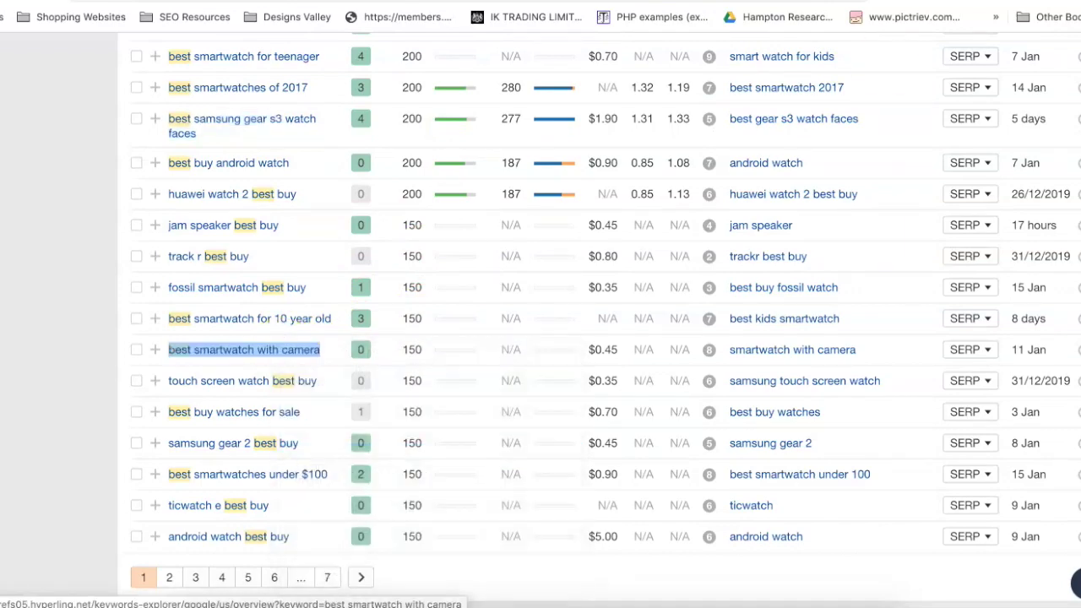
Step: Search Google for "allintitle: best smartwatch with camera", replacing the Samsung watch faces keyword
{"action": "left_click", "coordinate": [299, 0]}
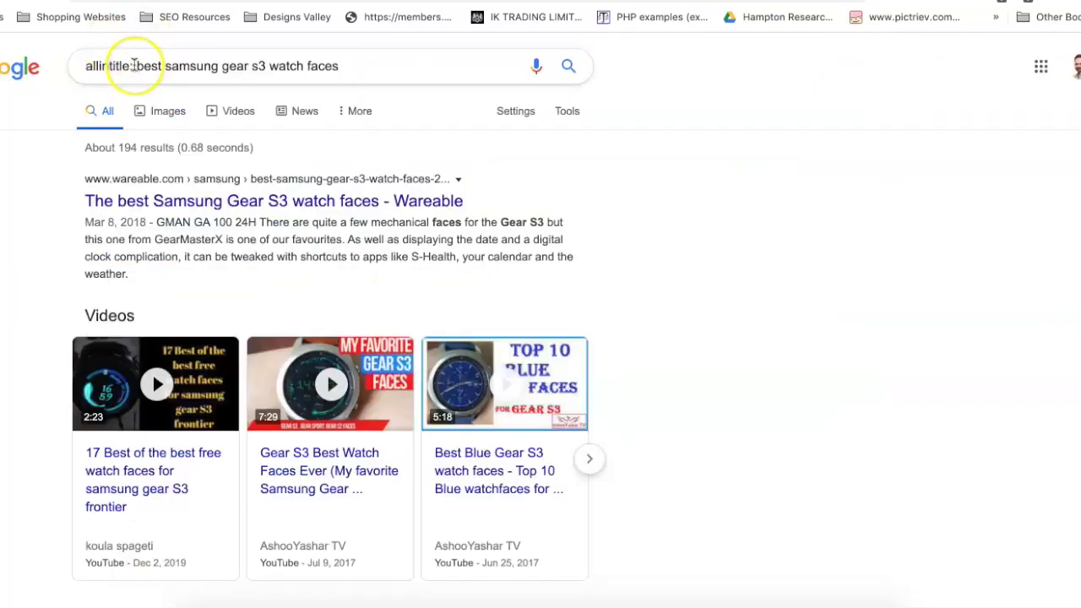
{"action": "left_click_drag", "start_coordinate": [134, 67], "coordinate": [135, 86]}
{"action": "key", "text": "ctrl+v"}
{"action": "key", "text": "Return"}
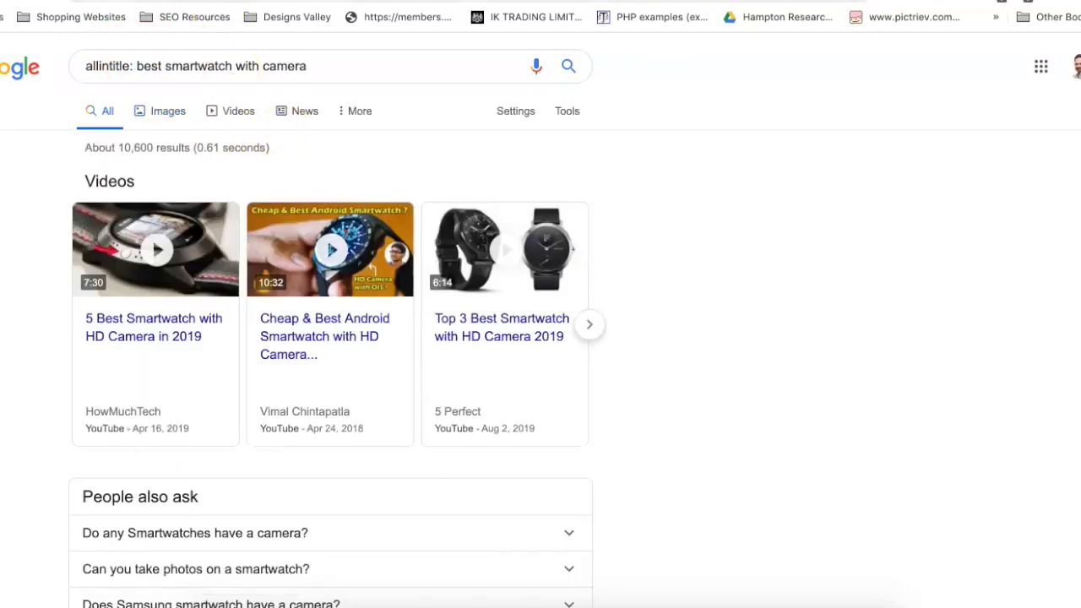
Step: Return to the Ahrefs keyword ideas and copy the keyword "best smartwatch for 10 year old"
{"action": "left_click", "coordinate": [279, 0]}
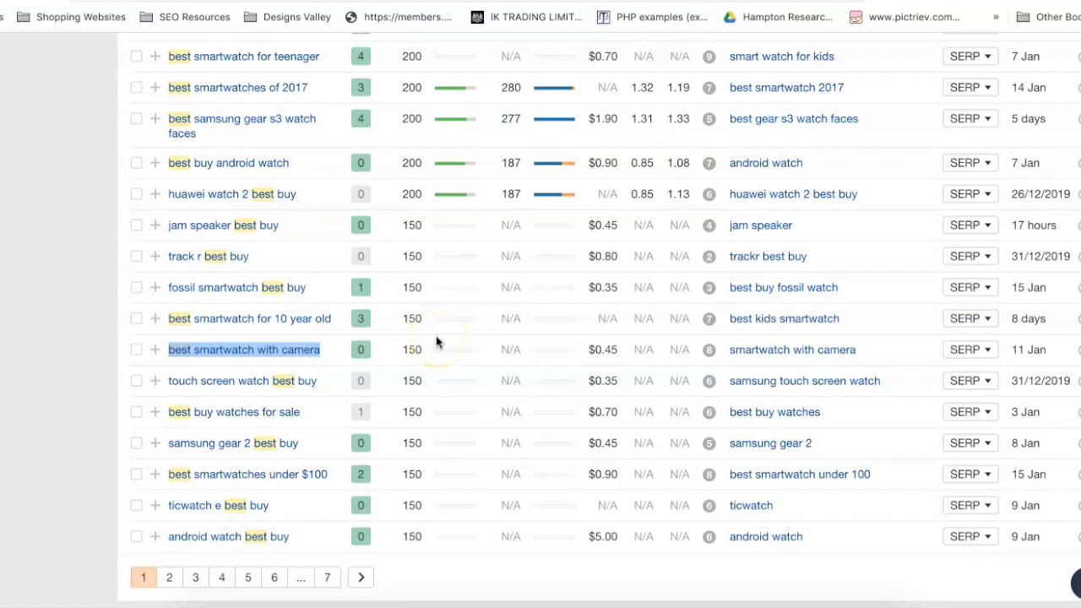
{"action": "right_click", "coordinate": [307, 324]}
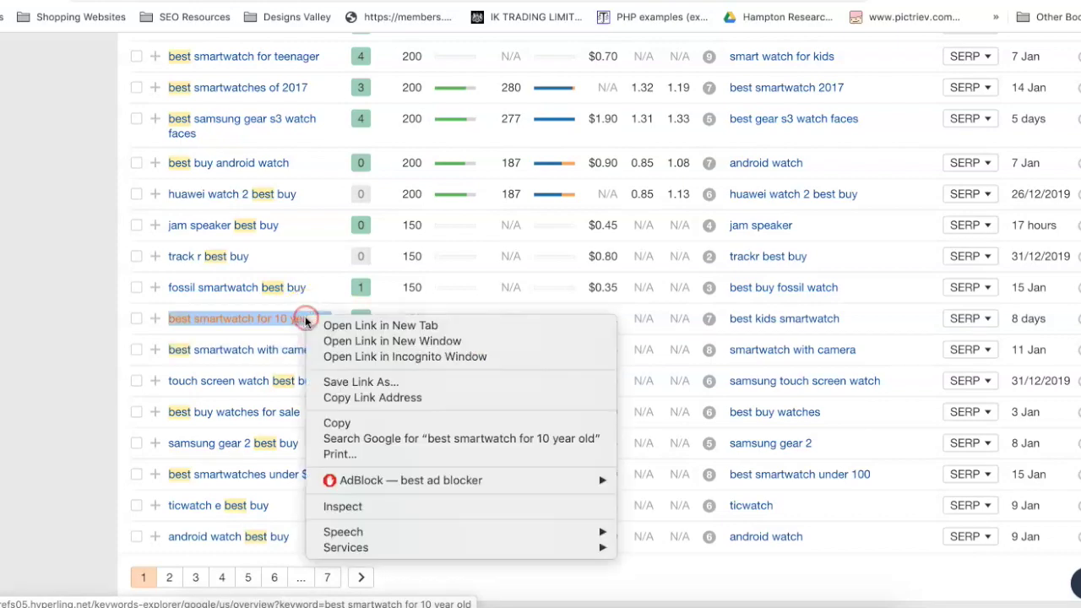
{"action": "left_click", "coordinate": [351, 423]}
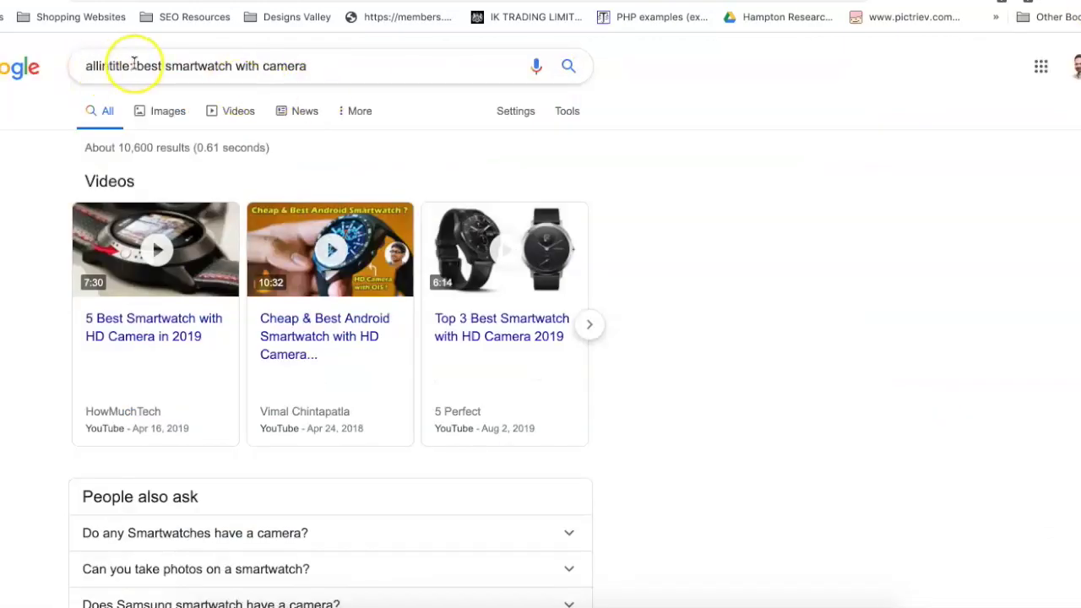
Step: Search Google for "allintitle: best smartwatch for 10 year old", replacing the camera keyword after the operator
{"action": "left_click_drag", "start_coordinate": [133, 66], "coordinate": [136, 85]}
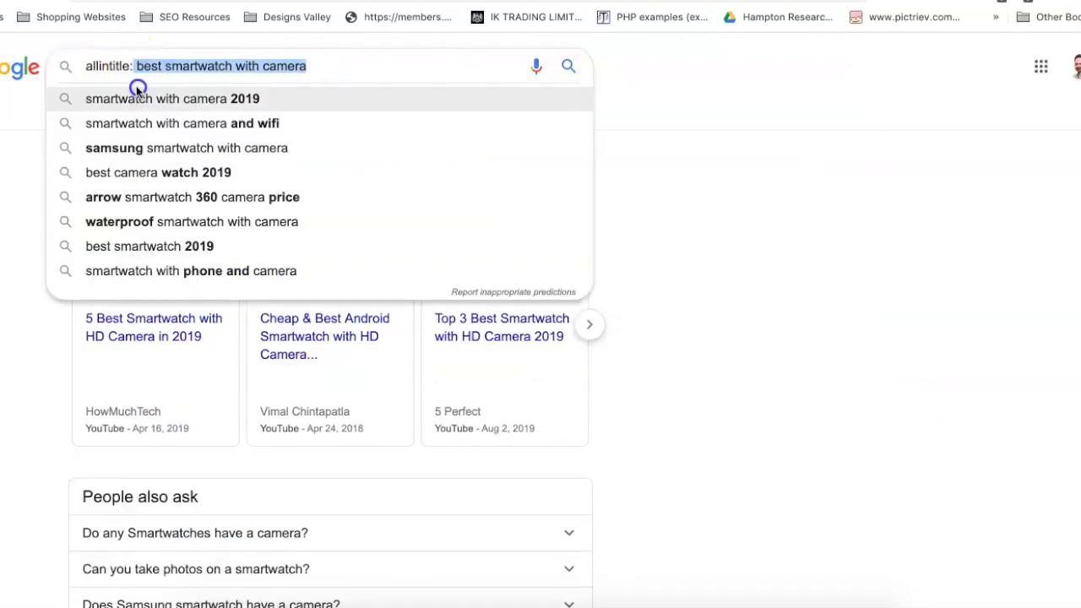
{"action": "key", "text": "ctrl+v"}
{"action": "key", "text": "Return"}
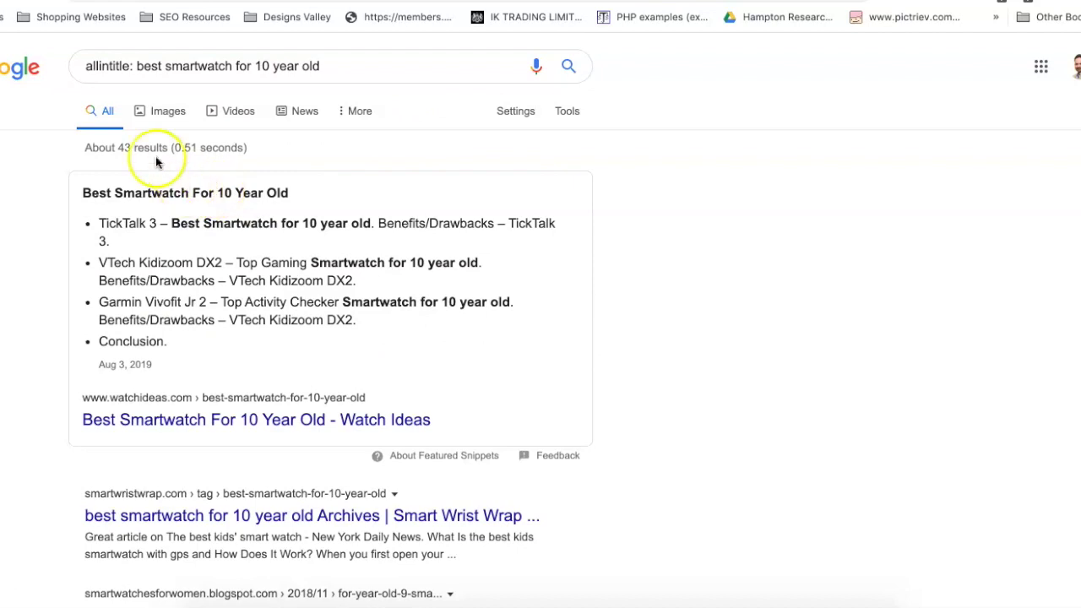
Step: Check the number of results for "allintitle: best smartwatch for 10 year old" and skim the results page
{"action": "mouse_move", "coordinate": [130, 149]}
{"action": "left_mouse_down"}
{"action": "mouse_move", "coordinate": [137, 193]}
{"action": "mouse_move", "coordinate": [124, 163]}
{"action": "left_mouse_up"}
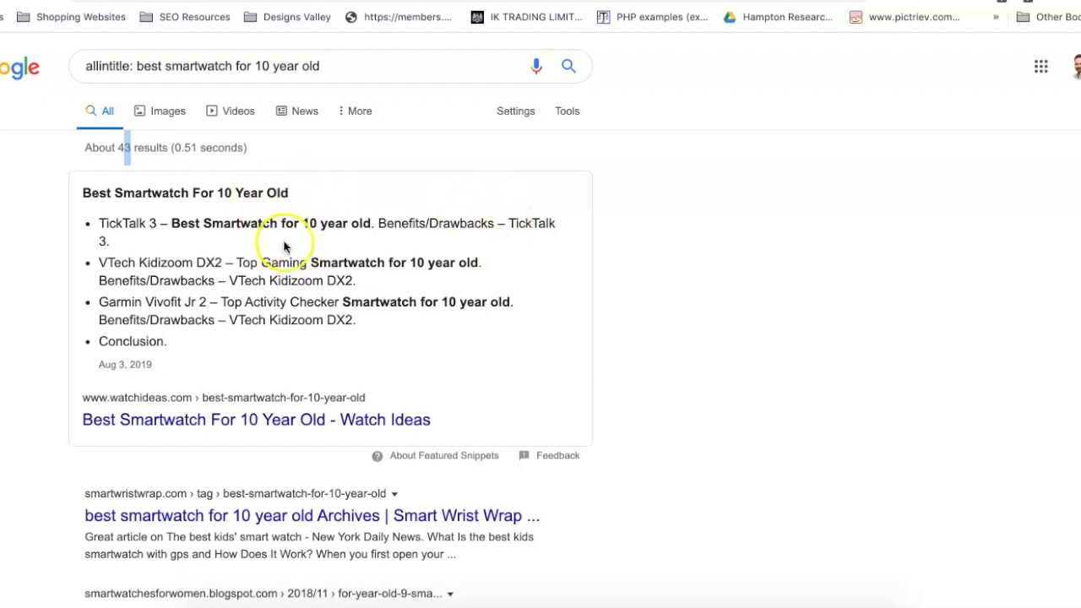
{"action": "scroll", "coordinate": [287, 245], "scroll_direction": "down", "scroll_amount": 3}
{"action": "scroll", "coordinate": [290, 250], "scroll_direction": "down", "scroll_amount": 4}
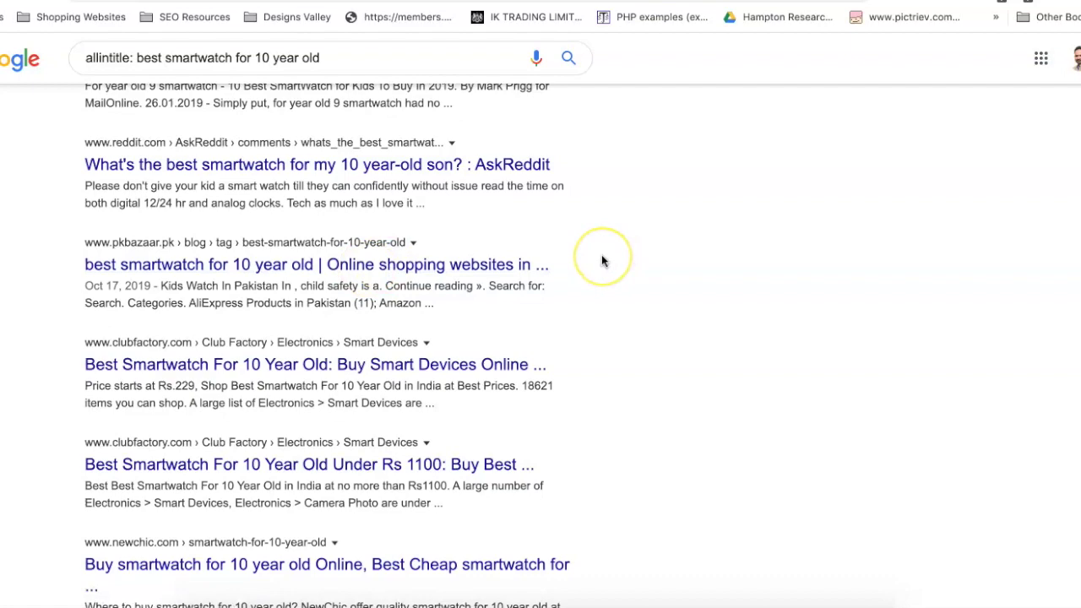
{"action": "scroll", "coordinate": [601, 261], "scroll_direction": "down", "scroll_amount": 1}
{"action": "scroll", "coordinate": [602, 261], "scroll_direction": "up", "scroll_amount": 5}
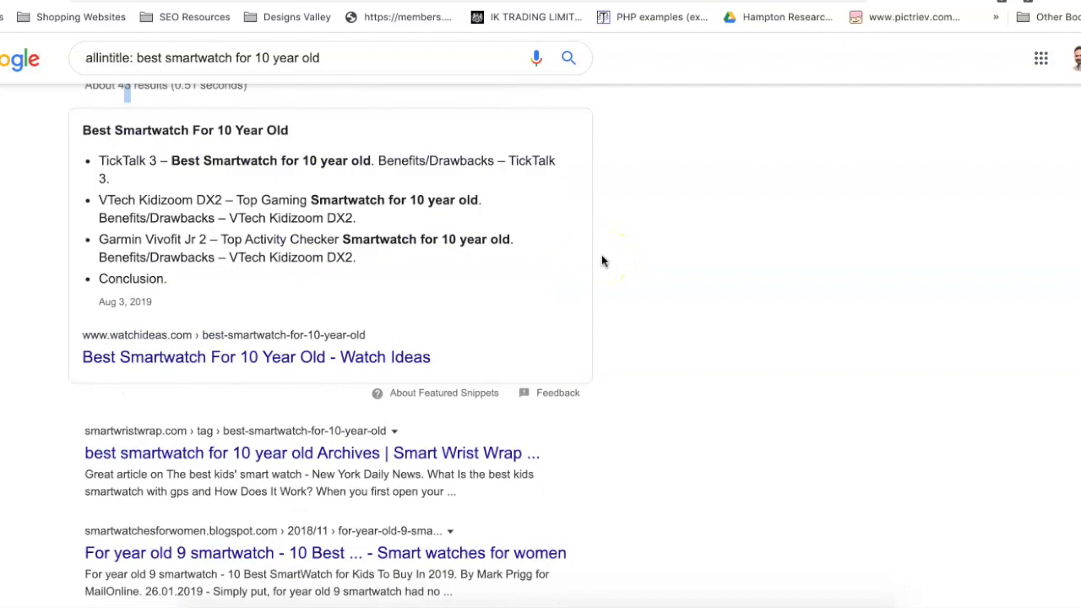
Step: Examine what kinds of sites rank for the 10 year old smartwatch query, including blogs, forums and shops, and recheck the result count
{"action": "scroll", "coordinate": [602, 261], "scroll_direction": "down", "scroll_amount": 1}
{"action": "left_click", "coordinate": [634, 262]}
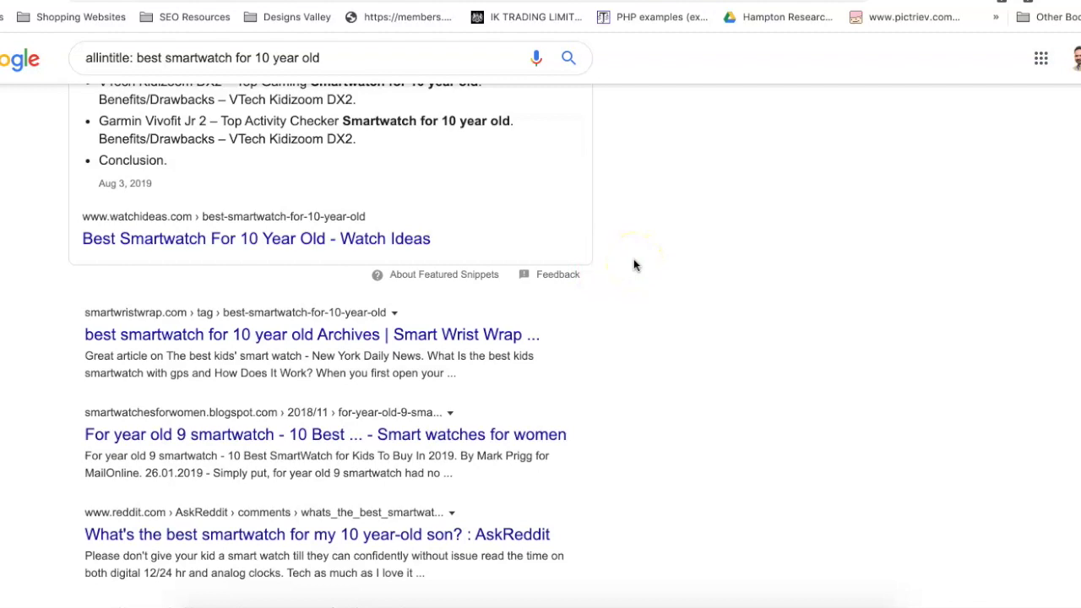
{"action": "scroll", "coordinate": [582, 259], "scroll_direction": "down", "scroll_amount": 1}
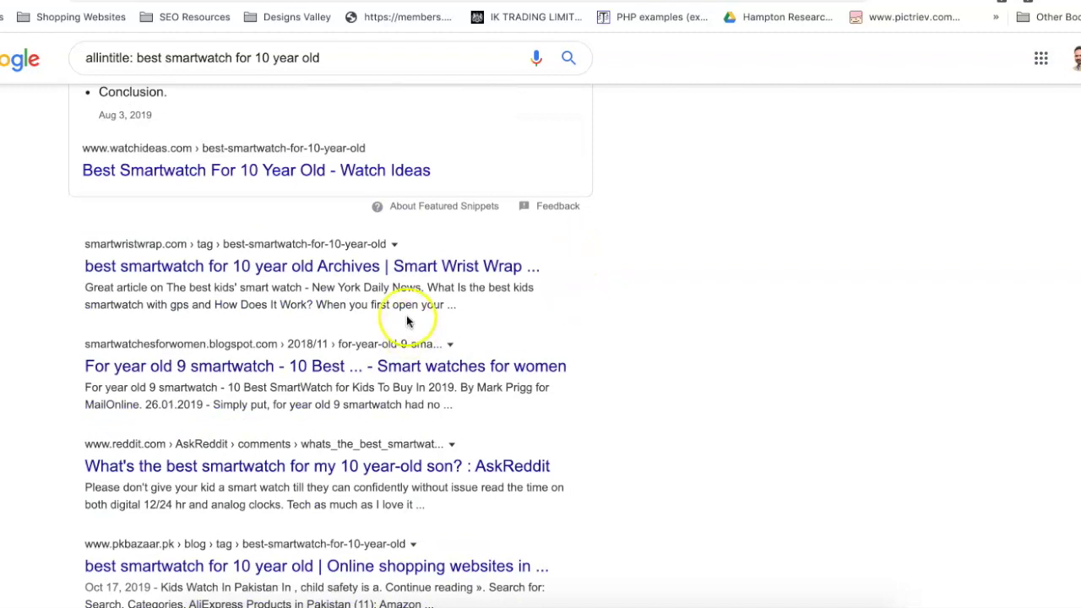
{"action": "scroll", "coordinate": [406, 315], "scroll_direction": "down", "scroll_amount": 1}
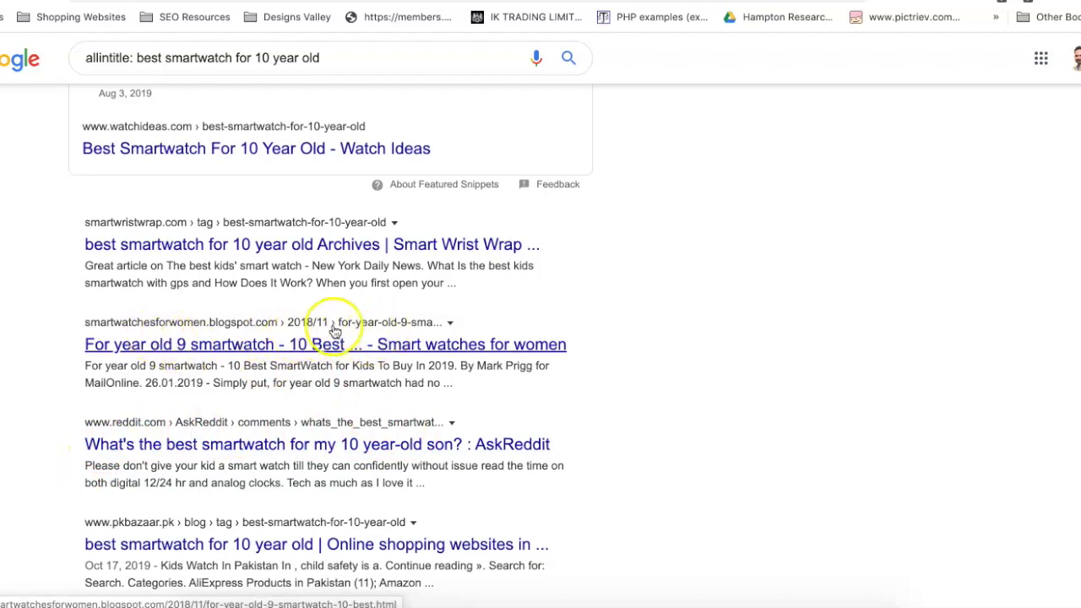
{"action": "scroll", "coordinate": [283, 342], "scroll_direction": "down", "scroll_amount": 3}
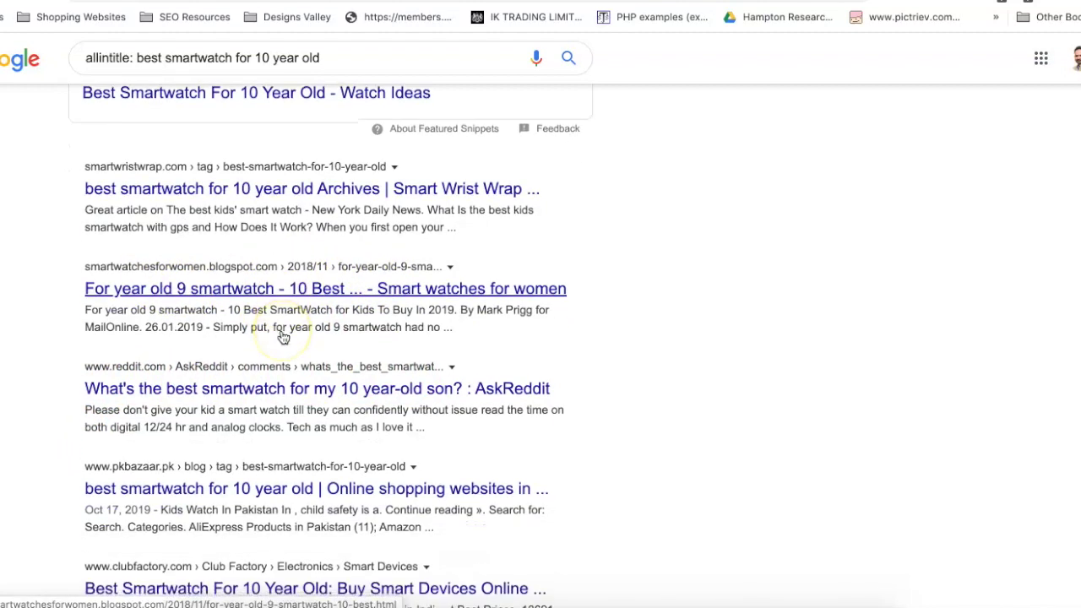
{"action": "scroll", "coordinate": [268, 369], "scroll_direction": "down", "scroll_amount": 3}
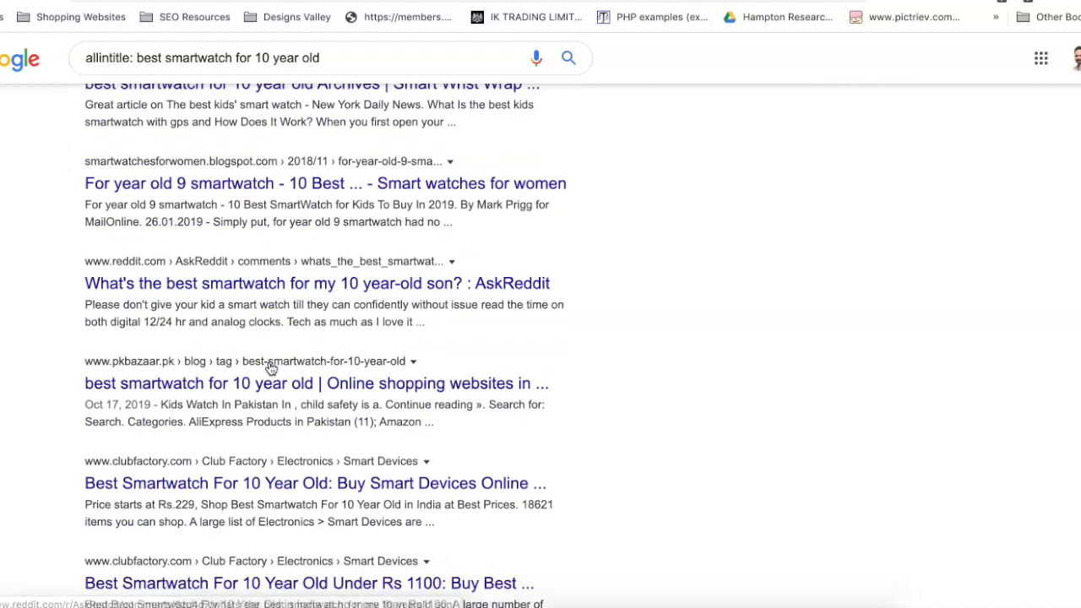
{"action": "scroll", "coordinate": [265, 380], "scroll_direction": "down", "scroll_amount": 3}
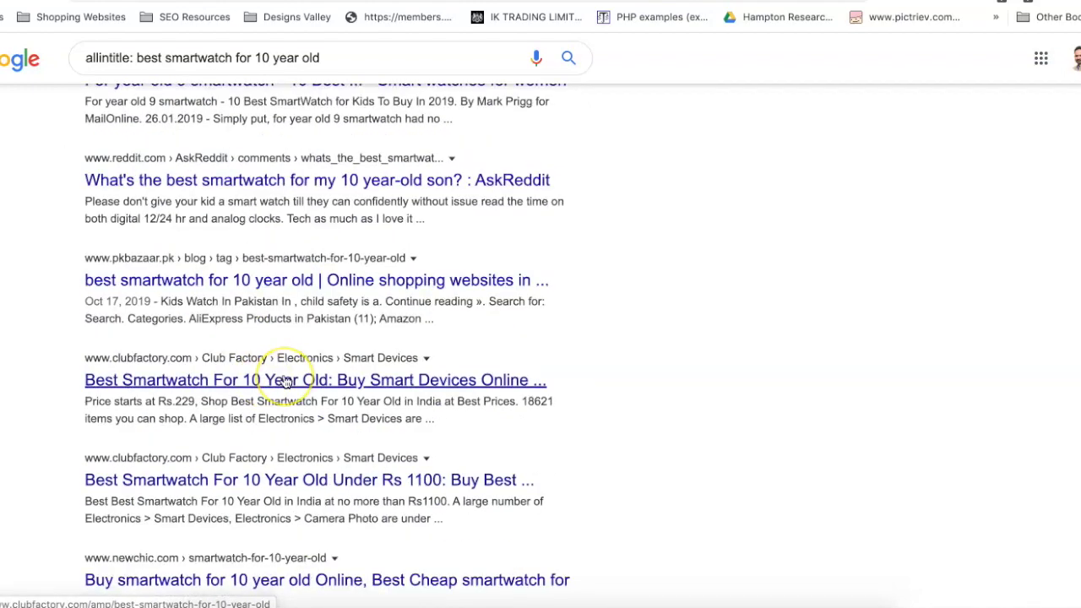
{"action": "scroll", "coordinate": [235, 429], "scroll_direction": "down", "scroll_amount": 3}
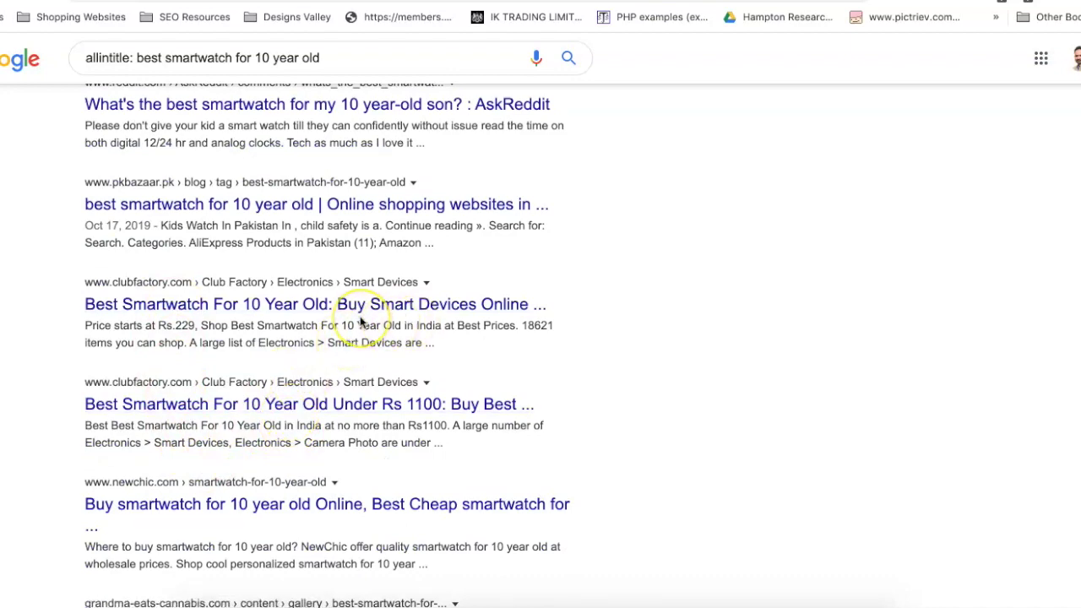
{"action": "scroll", "coordinate": [361, 321], "scroll_direction": "up", "scroll_amount": 10}
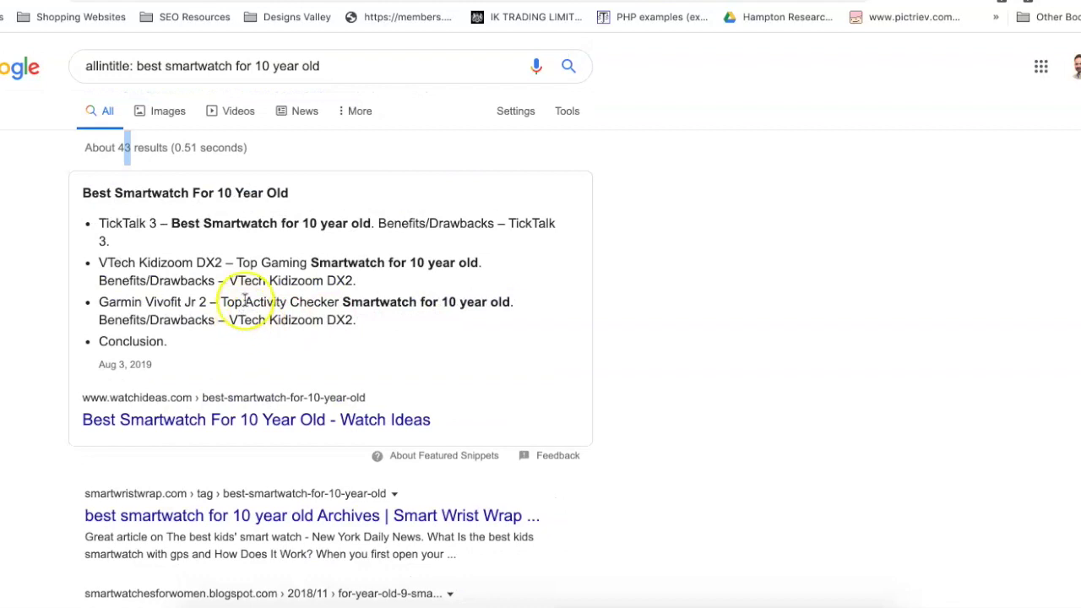
{"action": "double_click", "coordinate": [124, 148]}
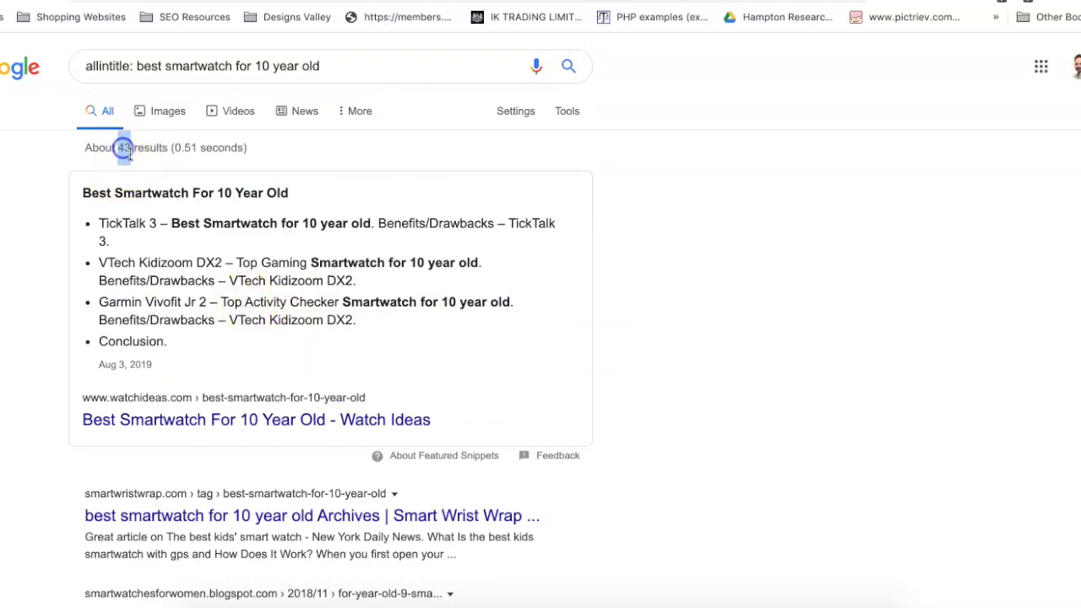